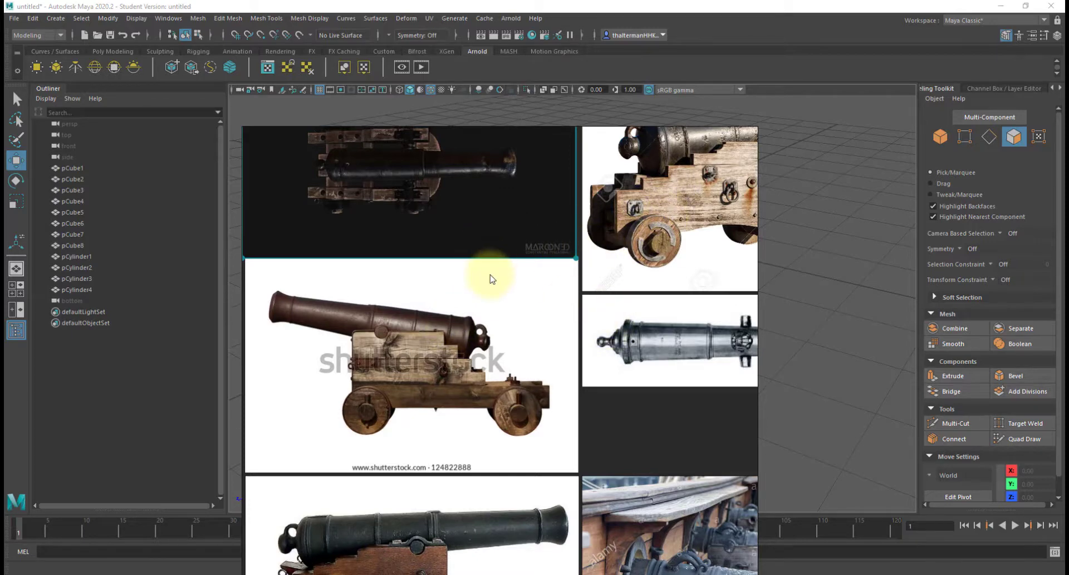
middle_drag(490, 275, 477, 329)
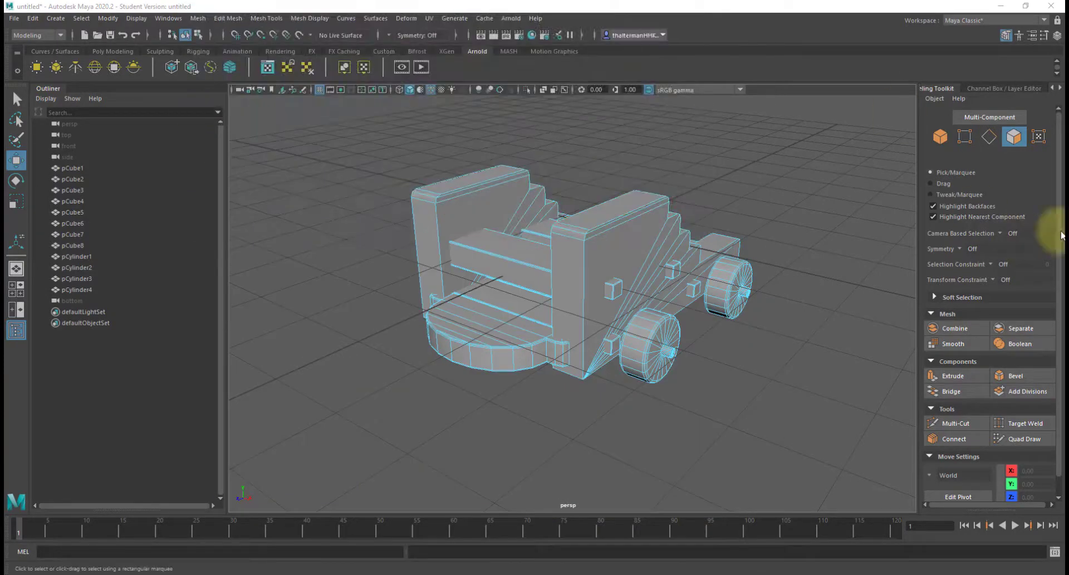
alt+right_drag(765, 210, 754, 310)
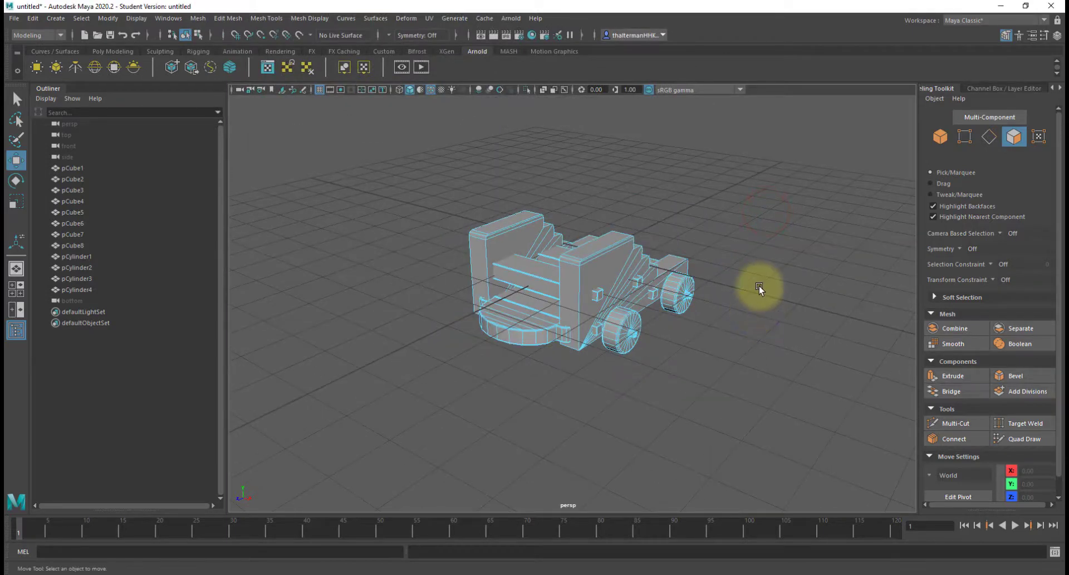
alt+drag(749, 266, 676, 278)
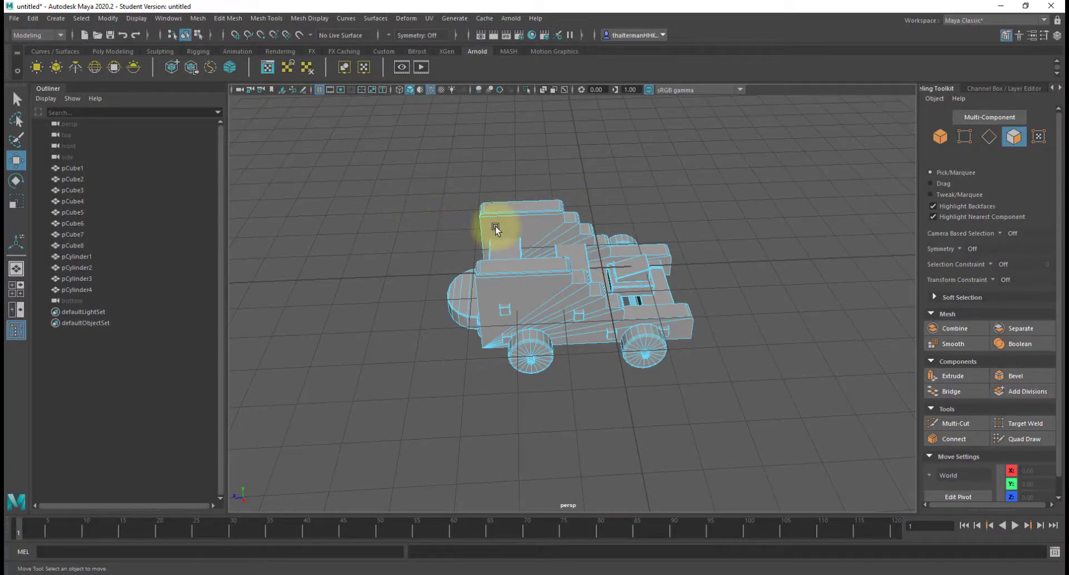
alt+drag(585, 274, 664, 222)
click(665, 222)
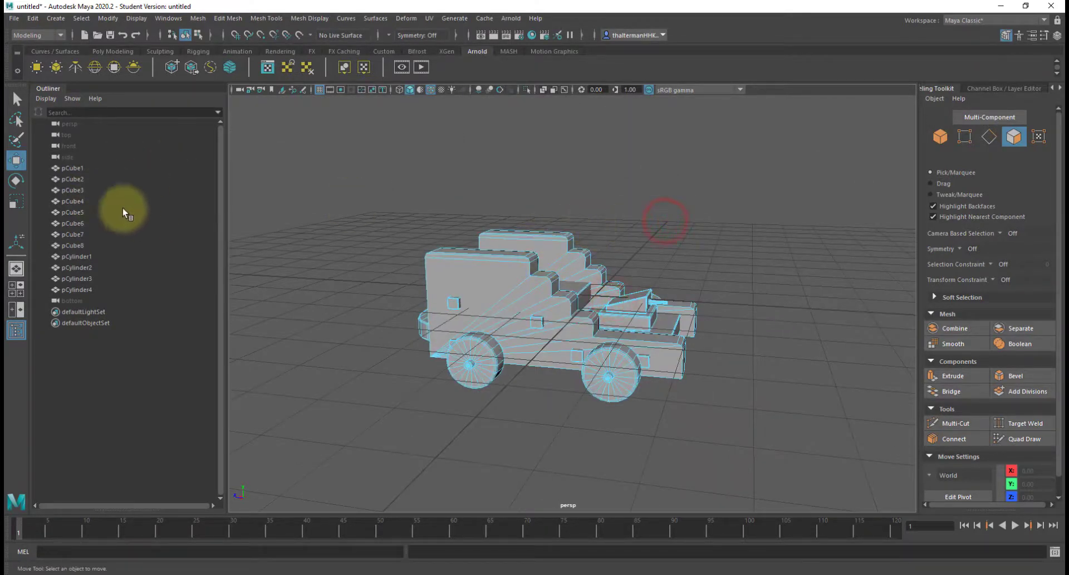
- Create a polygon cylinder for the cannon barrel and set its axis subdivisions to 12
shift+right_click(326, 142)
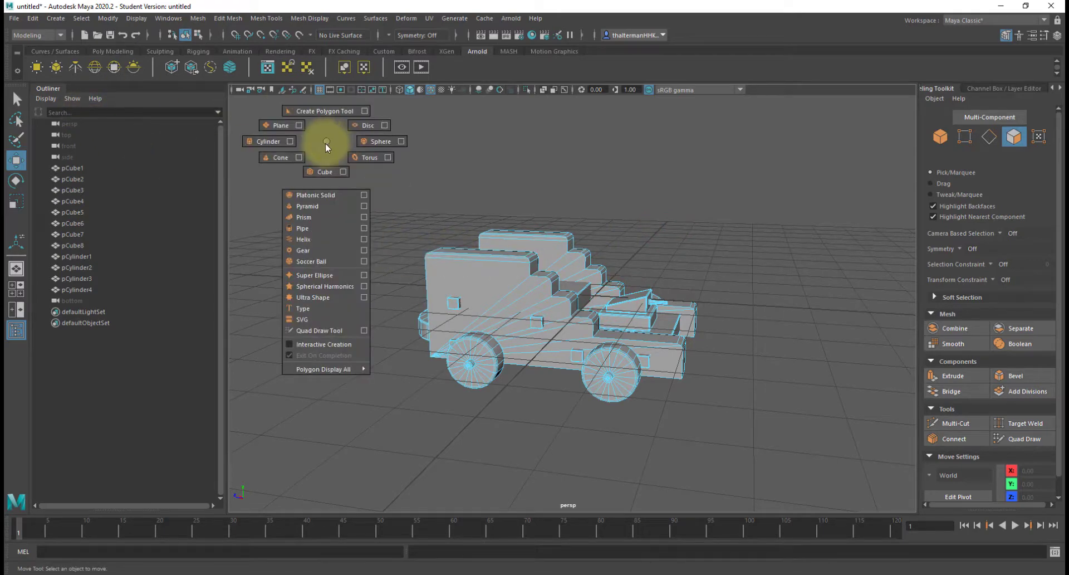
shift+right_drag(325, 141, 270, 143)
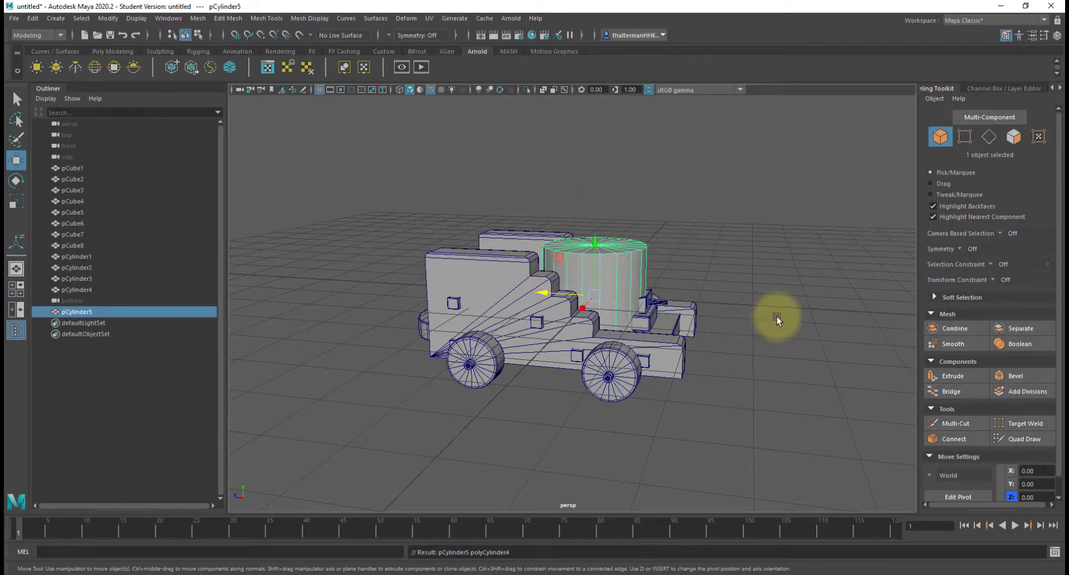
click(1001, 89)
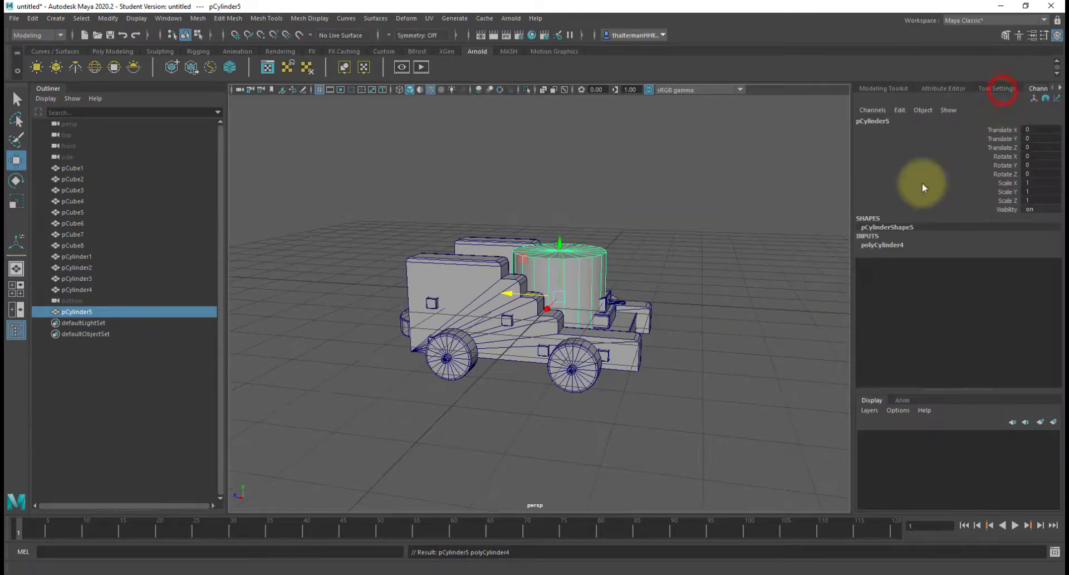
click(878, 245)
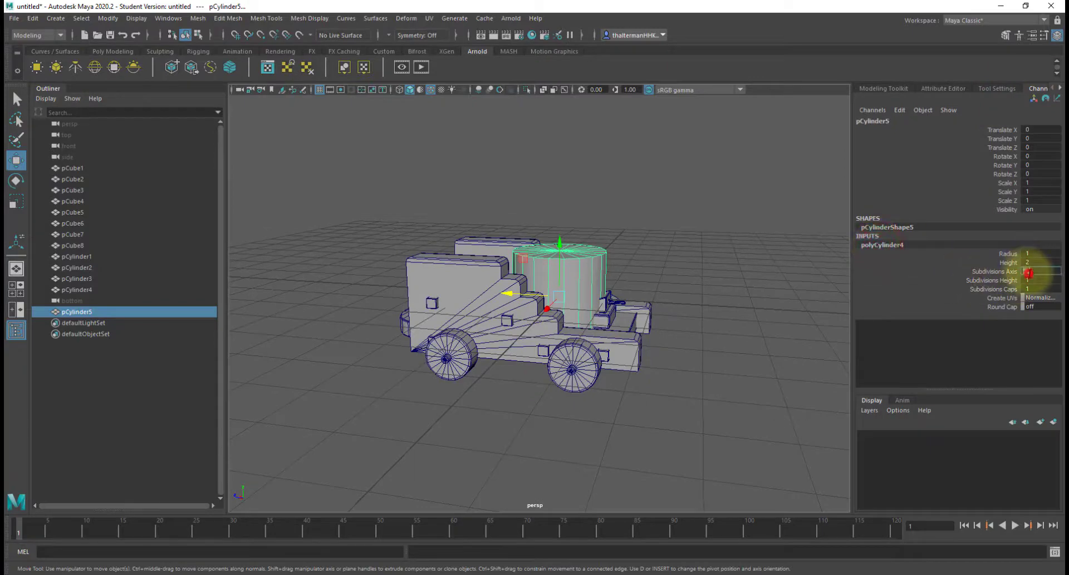
double_click(1027, 271)
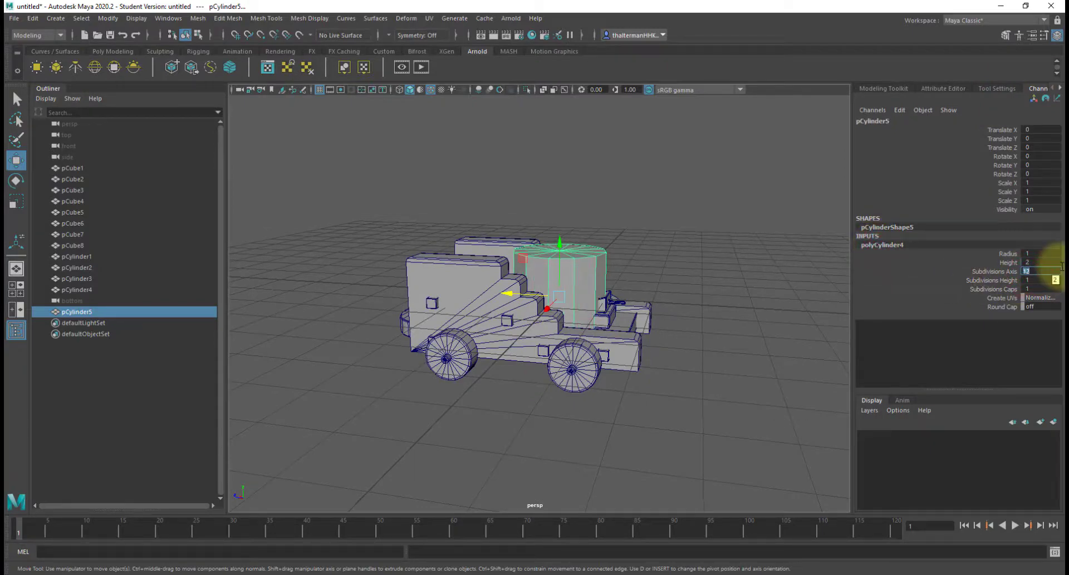
click(713, 245)
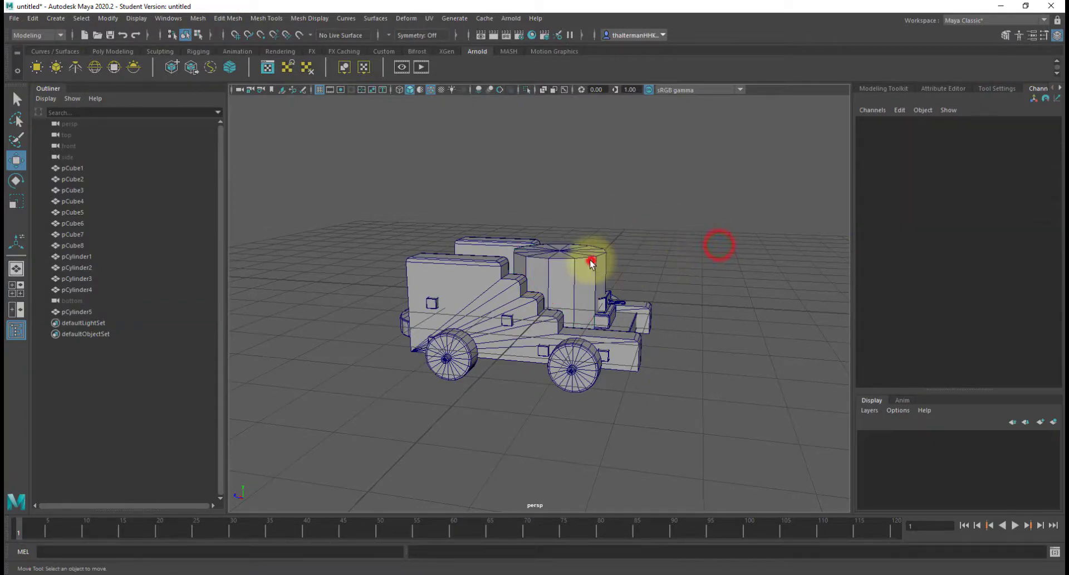
- Rotate the new cylinder 90 degrees about X and raise it above the carriage to about 2.521 in Y
click(593, 255)
key(r)
key(e)
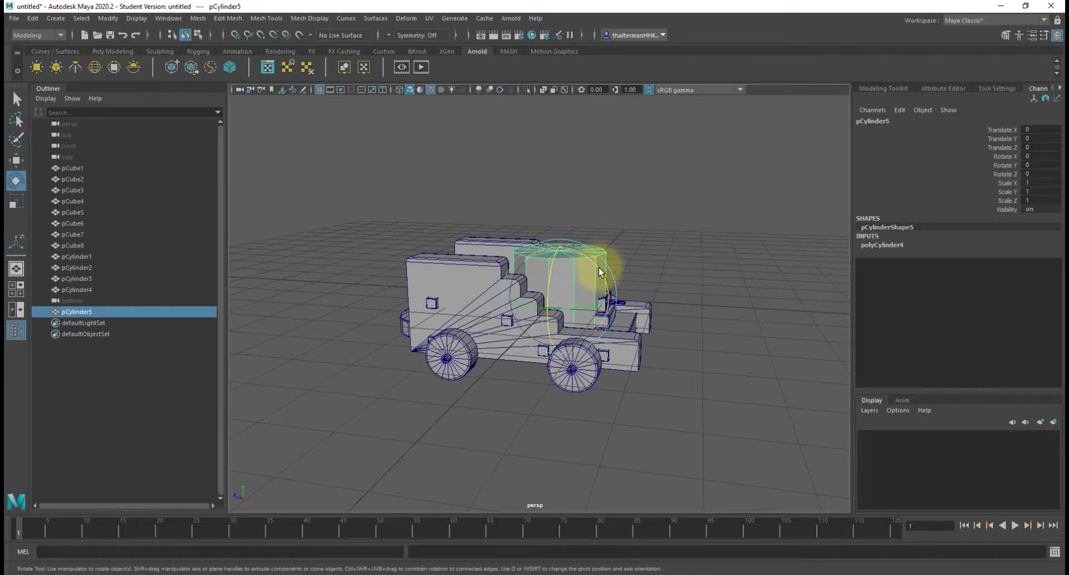
drag(599, 272, 563, 259)
drag(497, 250, 494, 254)
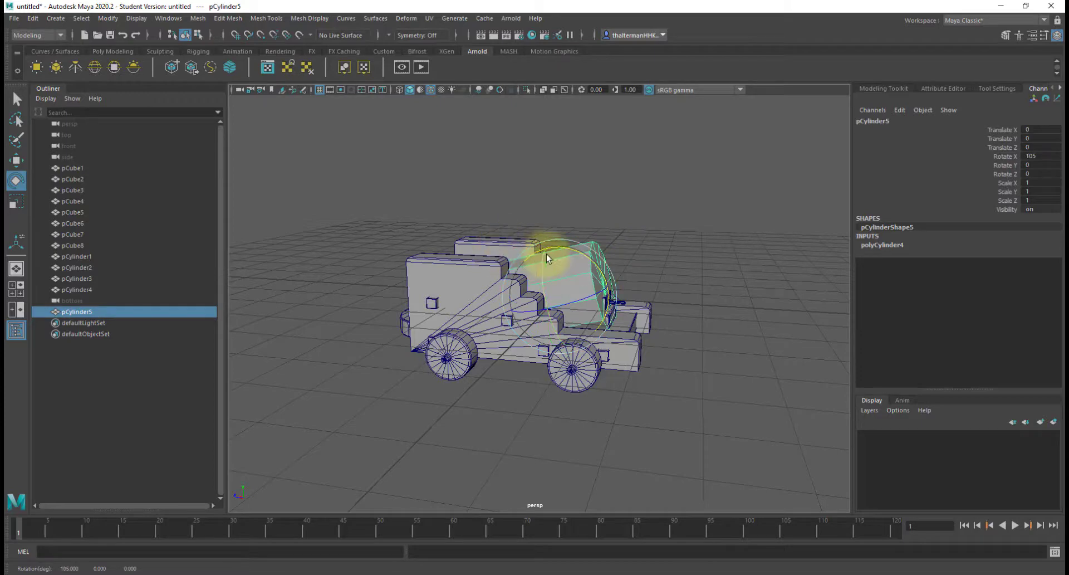
drag(579, 270, 580, 117)
key(w)
- Select all the triangular cap faces on the cylinder's muzzle end and delete them to leave that end open
alt+drag(595, 227, 566, 260)
scroll(573, 245, up, 6)
alt+middle_drag(588, 224, 568, 405)
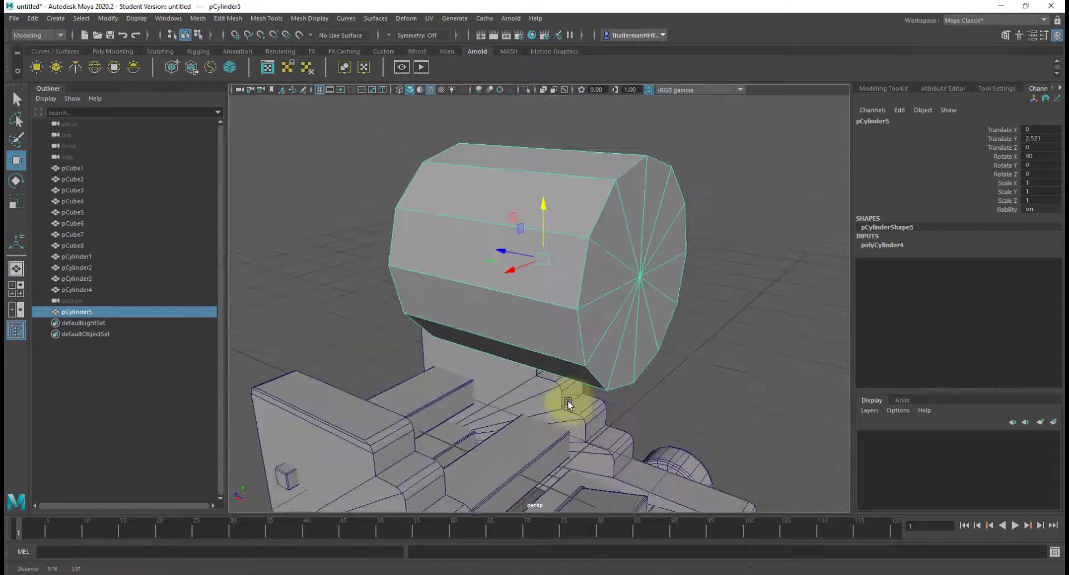
alt+drag(582, 390, 636, 382)
scroll(650, 316, down, 6)
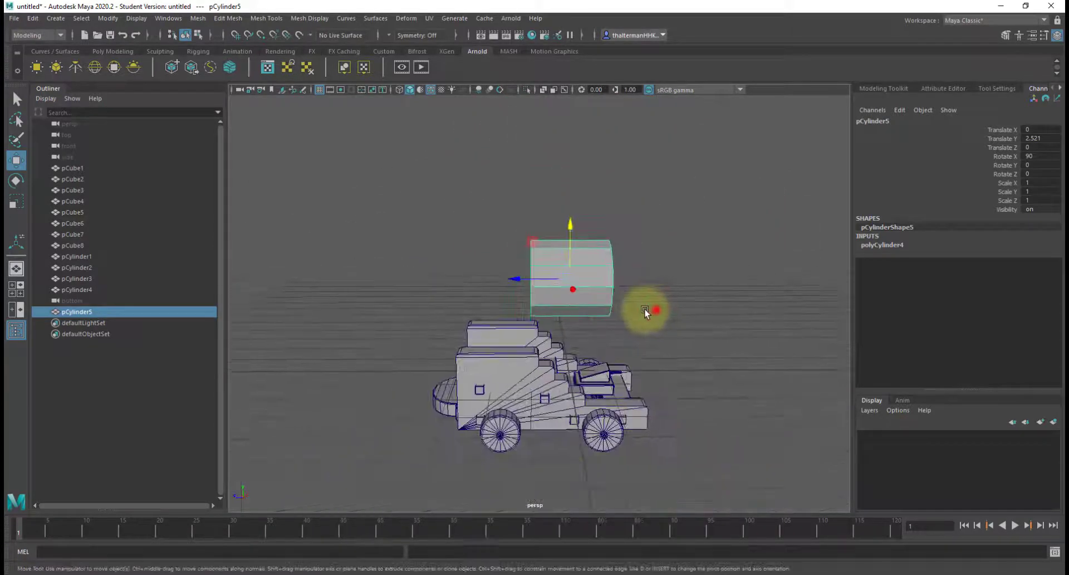
alt+drag(649, 310, 639, 273)
scroll(645, 295, up, 5)
right_drag(550, 266, 504, 245)
click(505, 222)
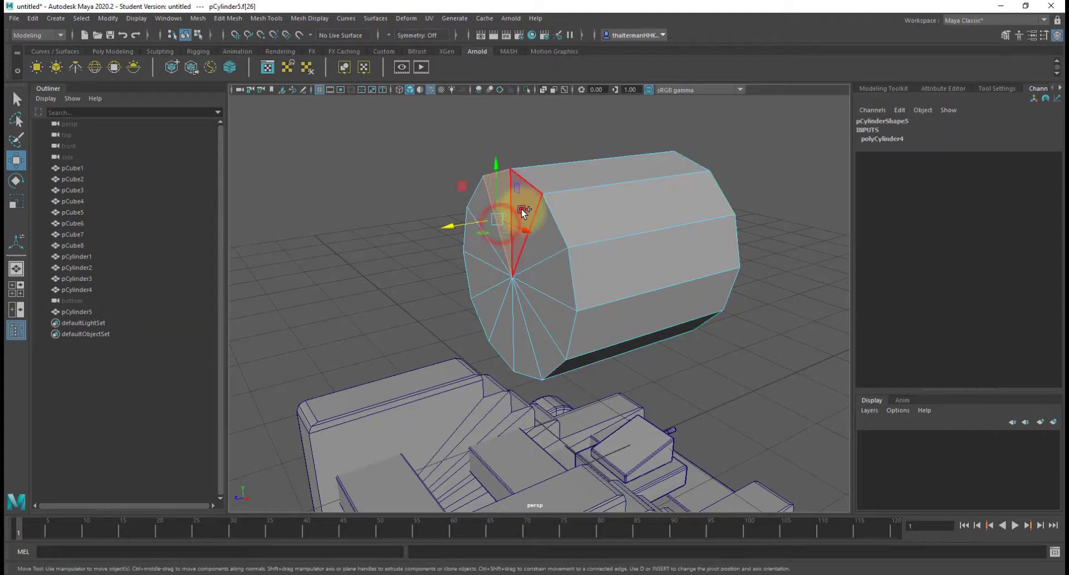
shift+click(543, 299)
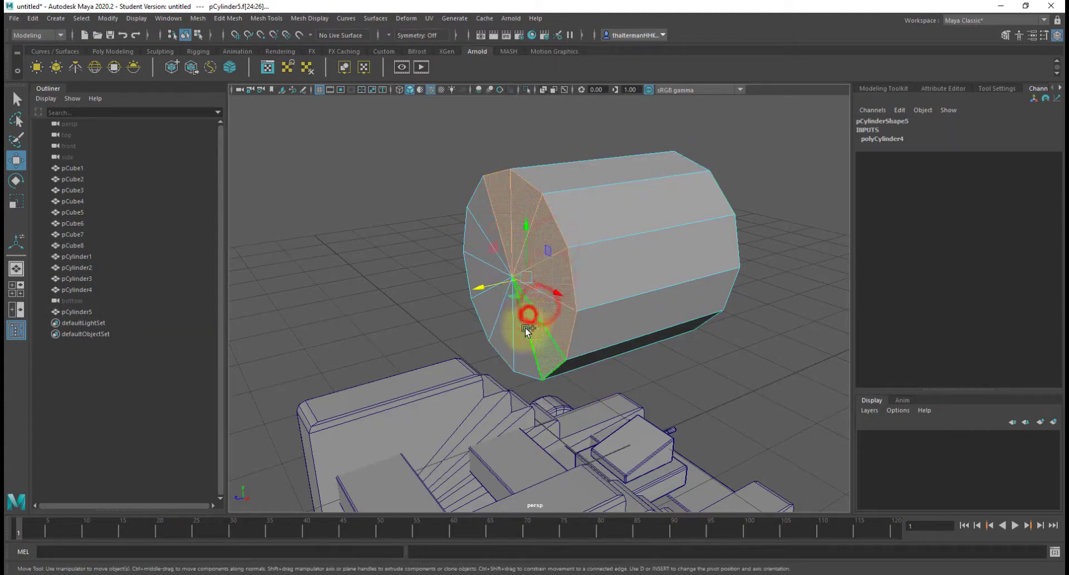
shift+click(523, 327)
shift+click(501, 326)
shift+click(479, 315)
shift+click(479, 277)
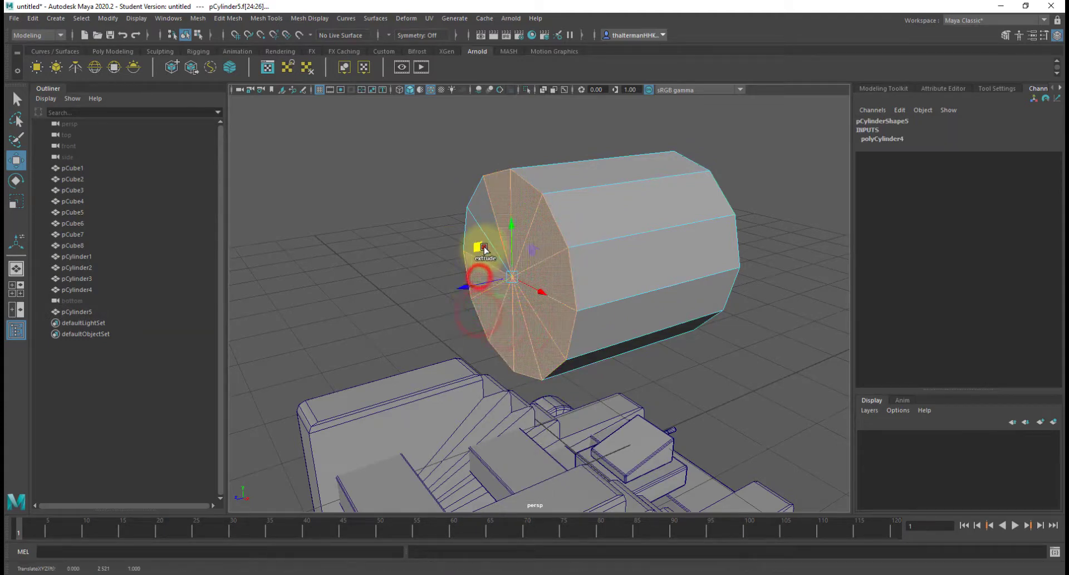
shift+click(484, 249)
shift+click(488, 217)
shift+click(476, 238)
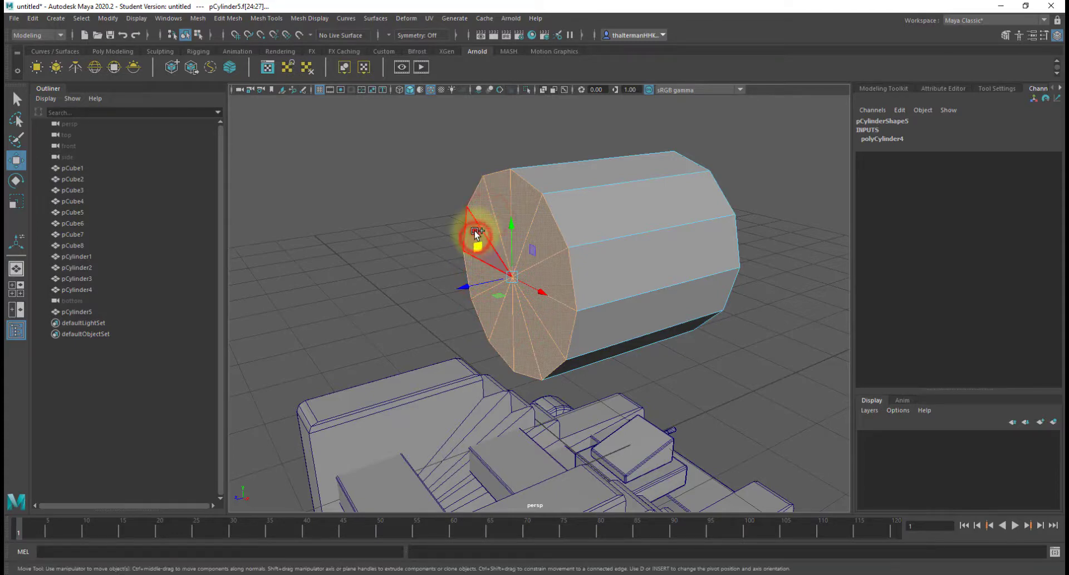
key(Delete)
- Bevel the edge loop around the cylinder's closed rear end with a fraction of 0.8 and 3 segments
alt+drag(580, 255, 668, 231)
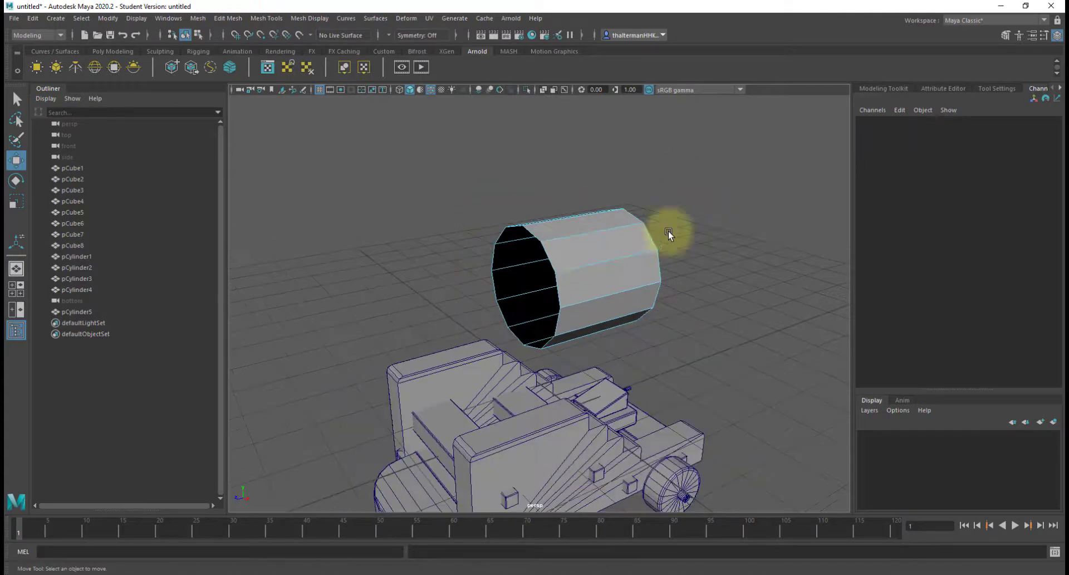
alt+drag(637, 267, 527, 253)
right_drag(527, 252, 606, 262)
double_click(546, 245)
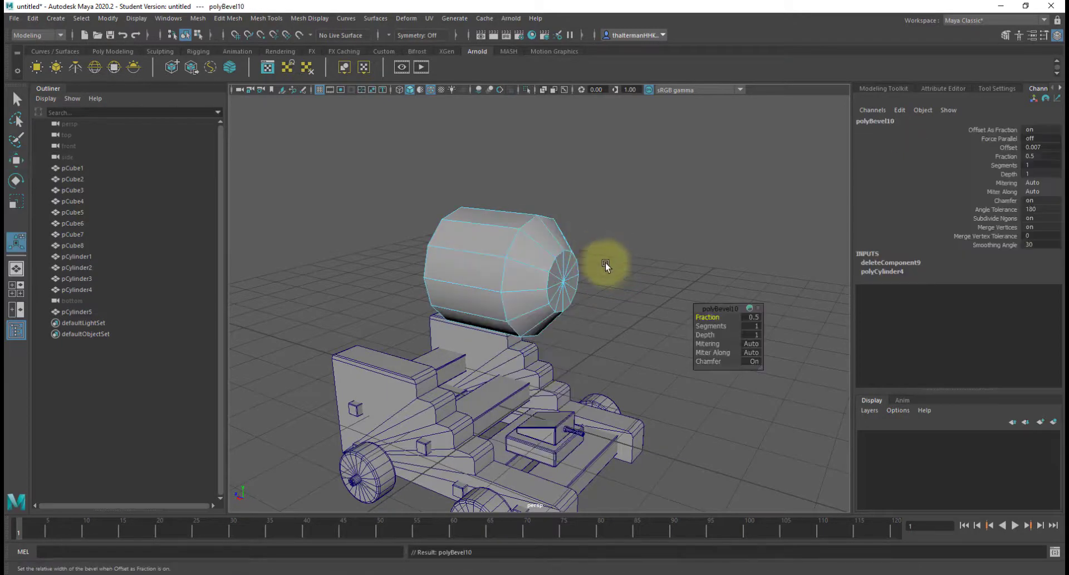
mouse_move(720, 325)
mouse_down()
mouse_move(729, 327)
mouse_move(719, 318)
mouse_up()
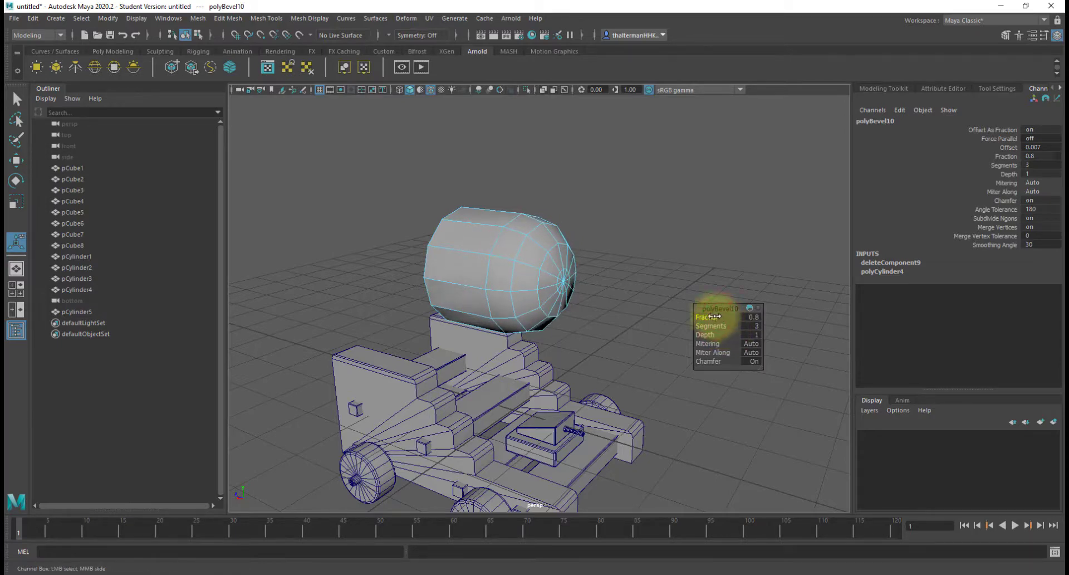
- Move the edge loop of the cylinder's open end forward to about Z 2.994 to lengthen the barrel
alt+drag(578, 289, 677, 298)
double_click(559, 279)
key(w)
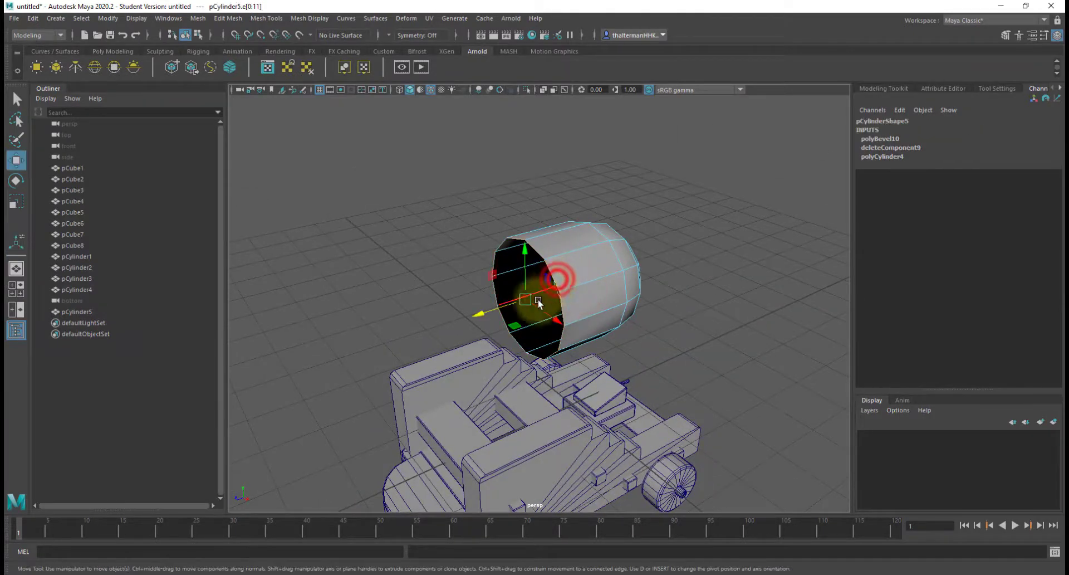
drag(489, 310, 359, 349)
- Extrude the open-end edge loop, scale it inward and shift it slightly forward to about Z 3.047 to form a step
key(r)
key(ctrl+e)
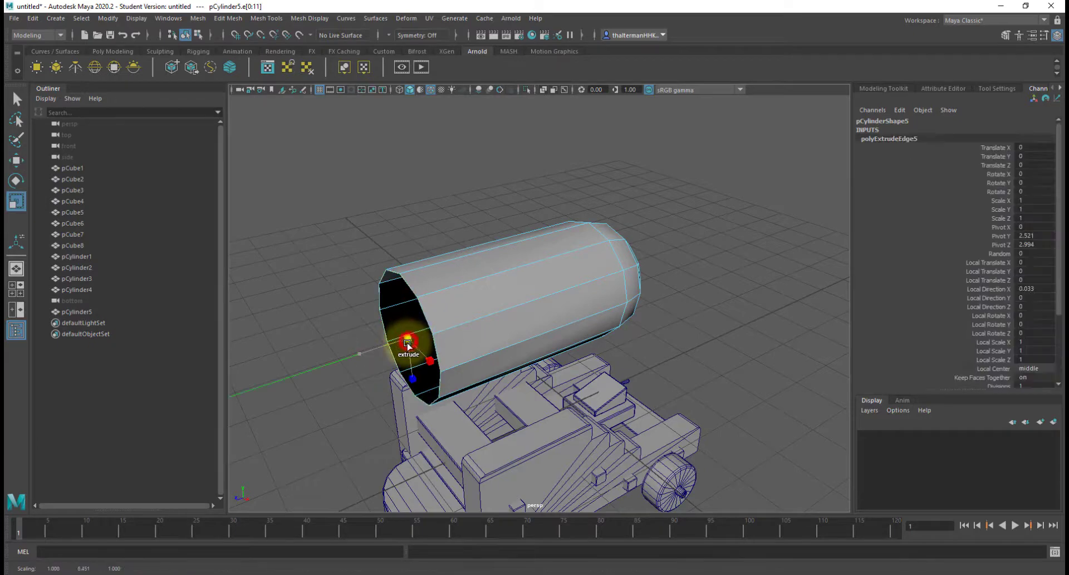
key(w)
drag(359, 354, 356, 362)
- Extrude the stepped inner edge loop forward into a narrower barrel section and scale its end down slightly
alt+middle_drag(550, 298, 747, 295)
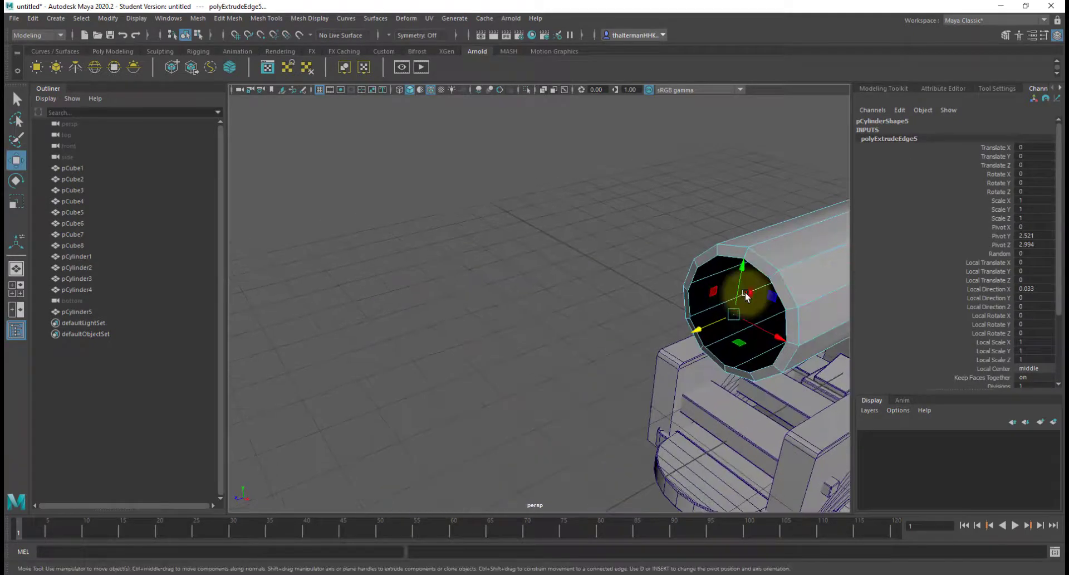
alt+drag(749, 292, 607, 267)
alt+right_drag(605, 270, 519, 286)
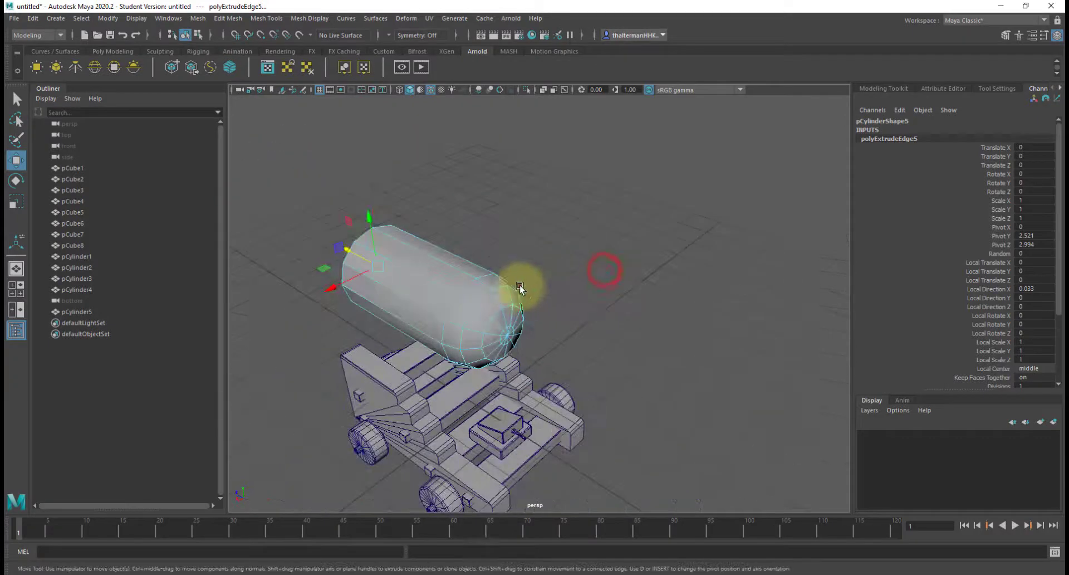
alt+drag(533, 288, 656, 263)
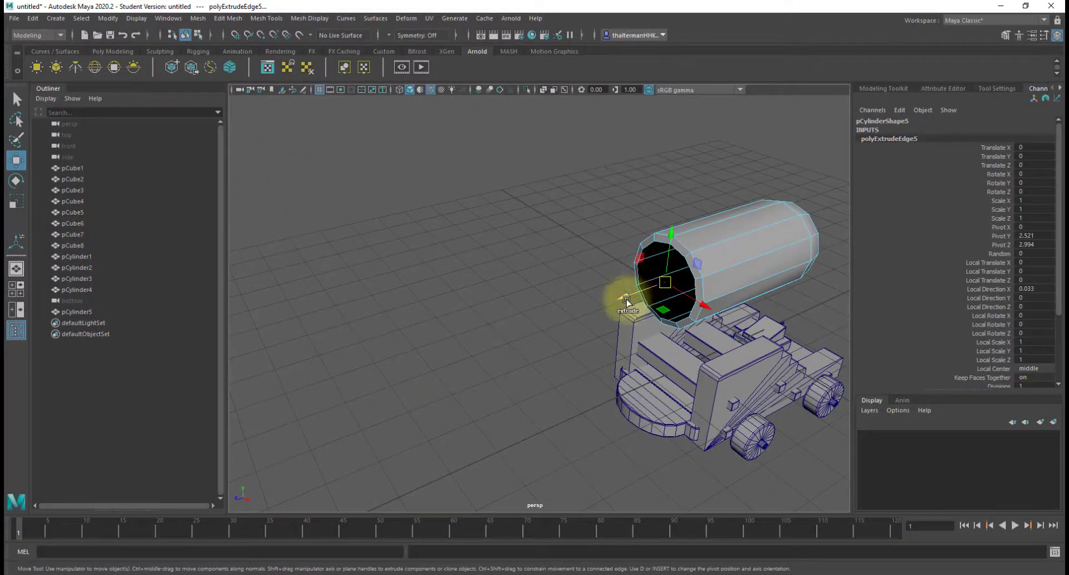
click(659, 240)
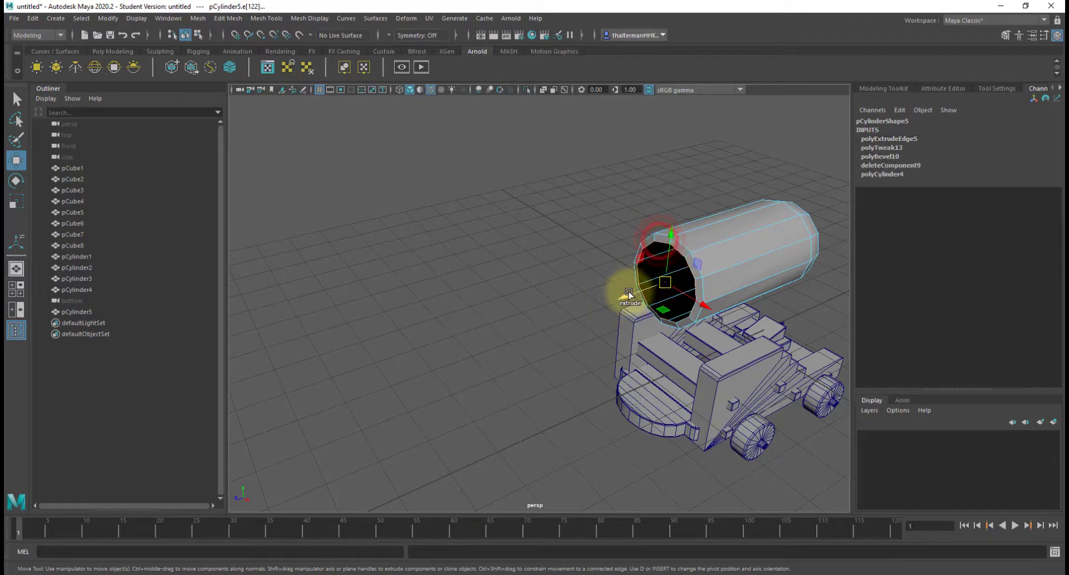
drag(629, 293, 460, 402)
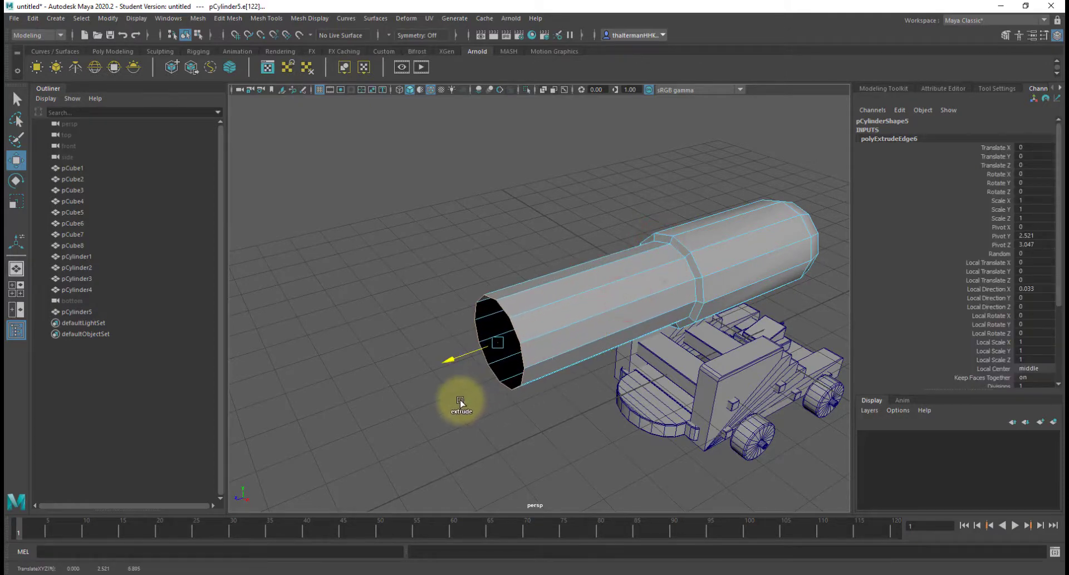
key(r)
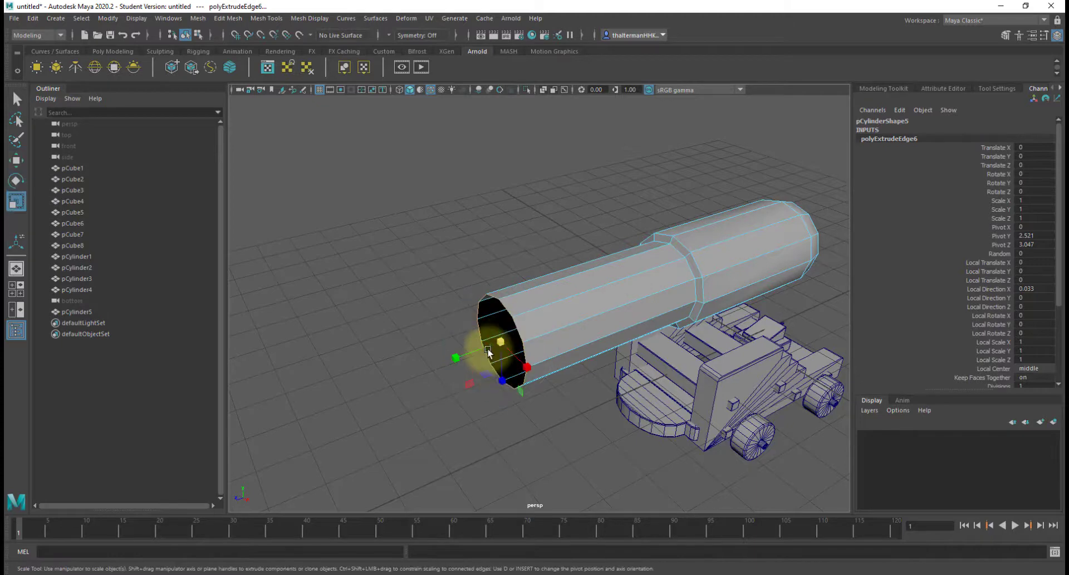
drag(503, 346, 456, 345)
- Extrude another barrel section and a wider flared muzzle ring, moving the flare's edge forward to about Z 8.318
key(w)
key(r)
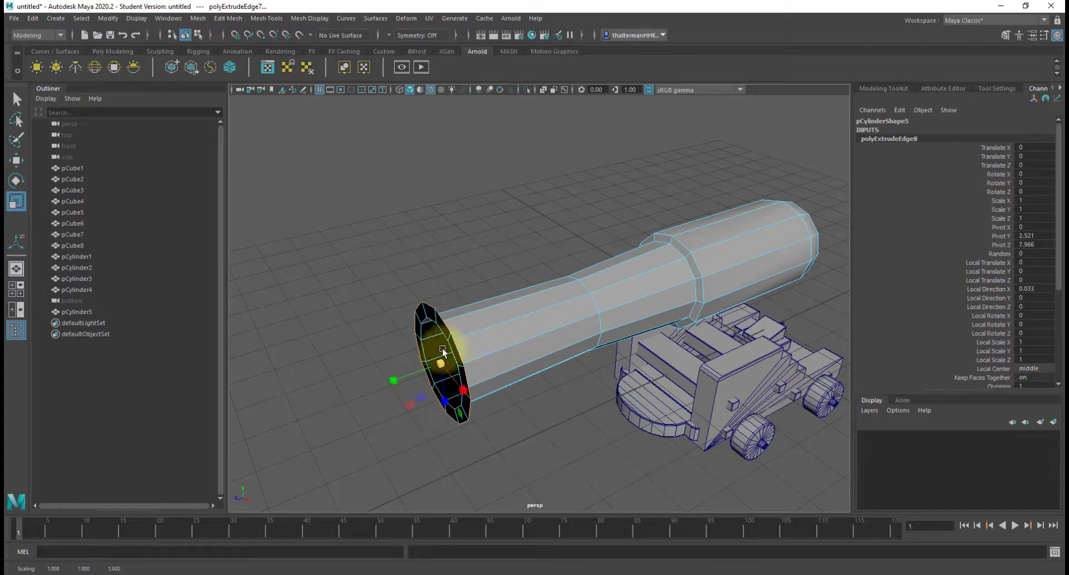
key(w)
drag(398, 378, 374, 392)
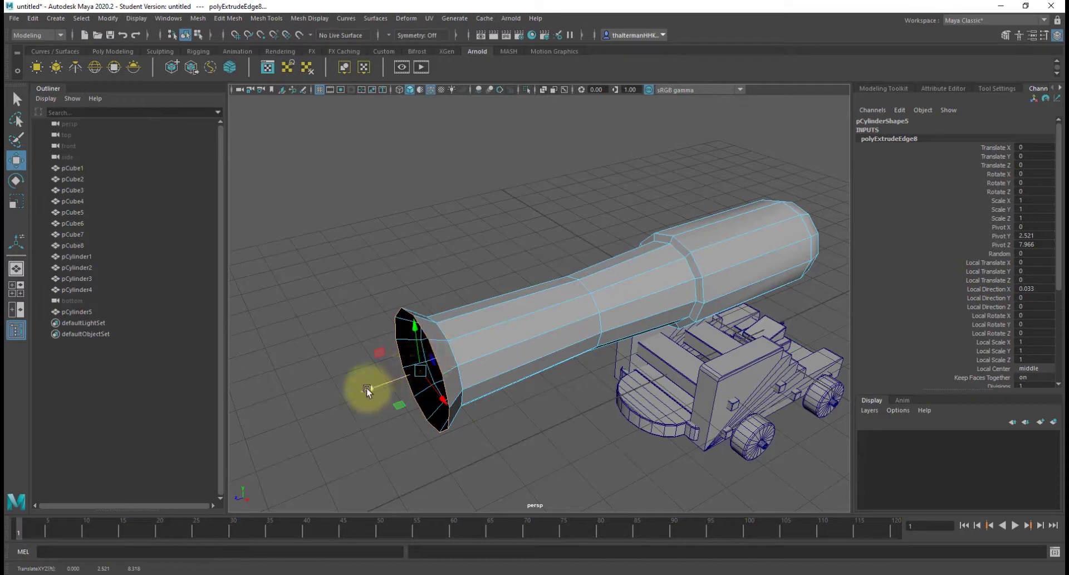
- Extrude the flared muzzle edge inward, scaling it to about 0.75 to form the muzzle's front rim
key(e)
key(r)
shift+drag(420, 372, 399, 406)
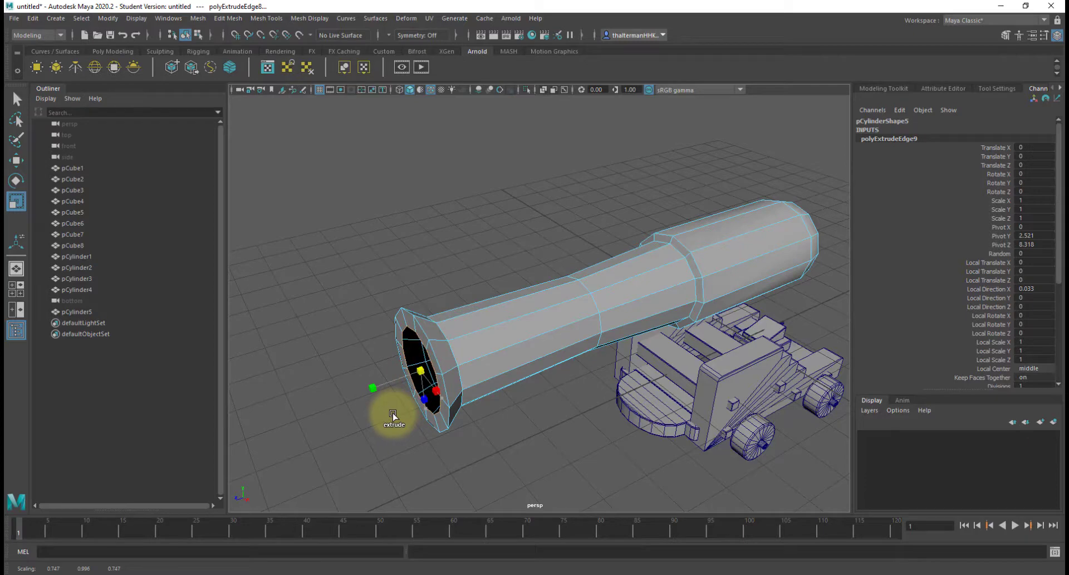
- Extrude the muzzle's inner edge loop back deep into the barrel and scale it to about 0.87 to form the bore
alt+drag(468, 410, 530, 245)
key(w)
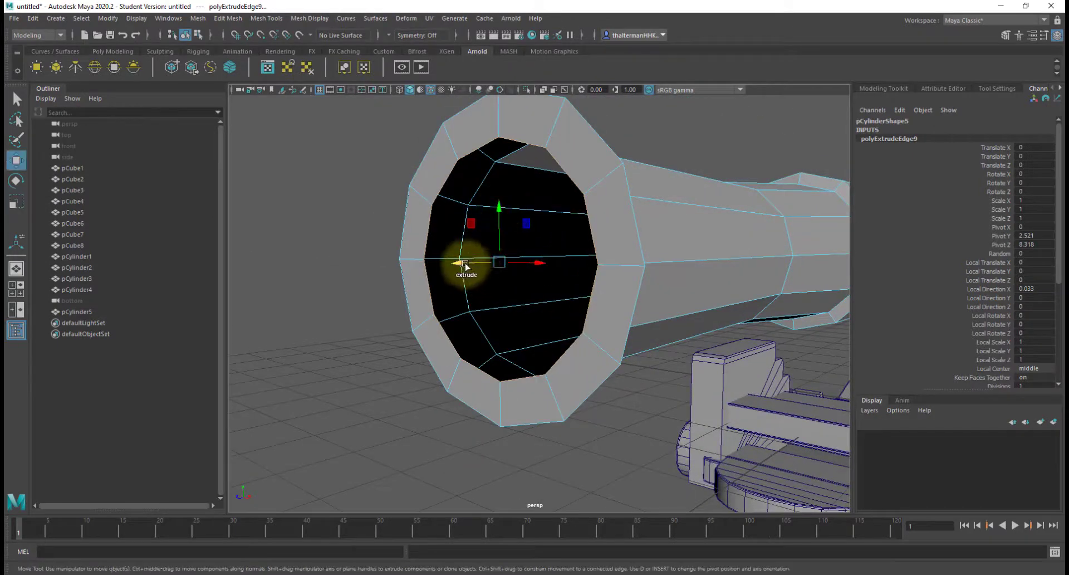
shift+drag(462, 263, 639, 329)
scroll(726, 270, down, 5)
key(r)
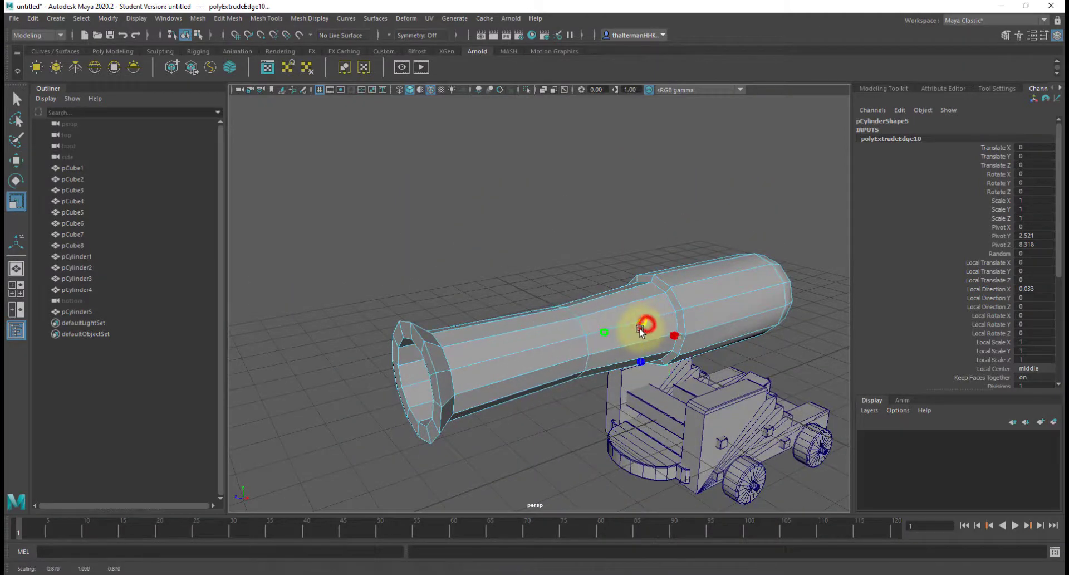
alt+drag(600, 368, 656, 338)
scroll(746, 275, up, 5)
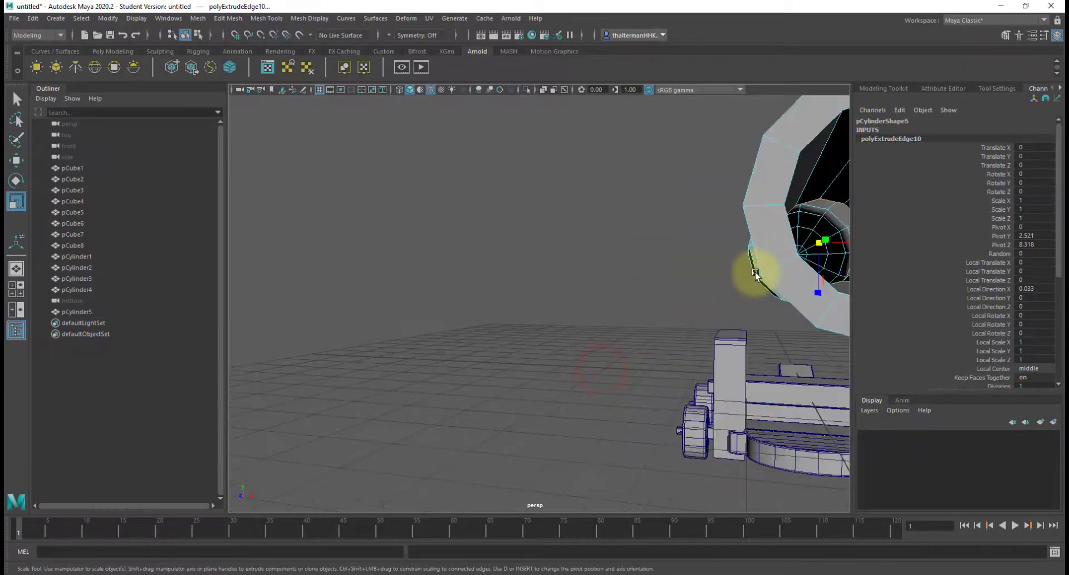
- Extrude the edge loop at the bore's deep end and merge the new edges to the center to close the bore
alt+middle_drag(757, 270, 707, 273)
alt+drag(707, 262, 672, 310)
key(w)
key(r)
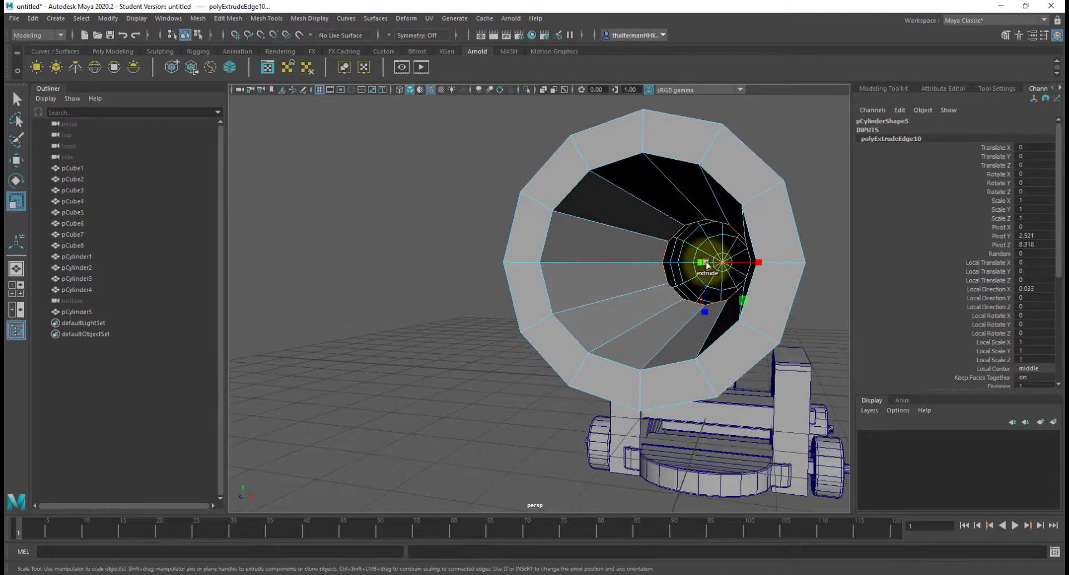
shift+drag(707, 264, 680, 282)
shift+right_click(676, 285)
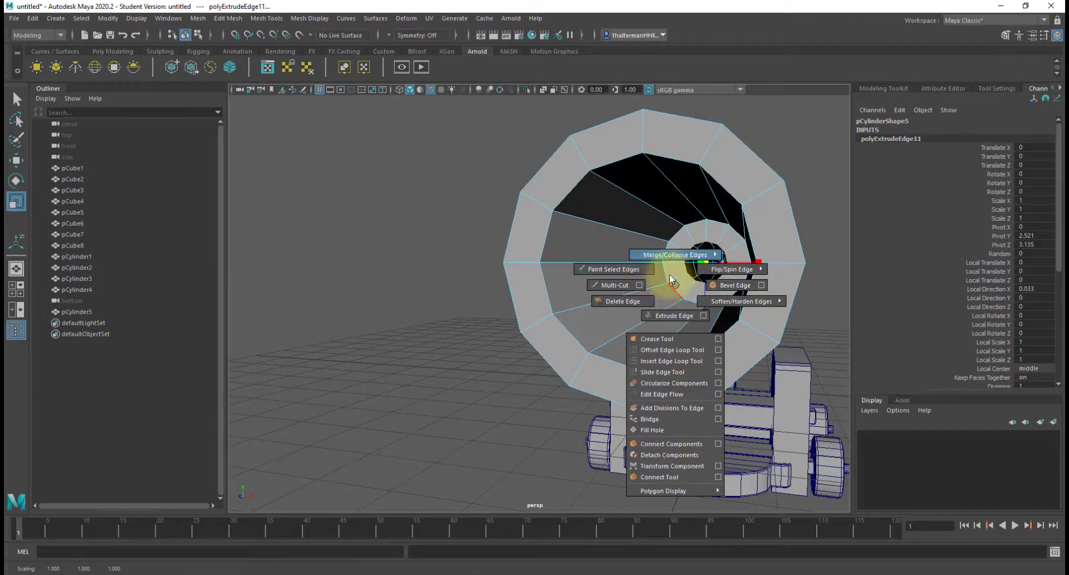
shift+right_drag(670, 276, 616, 192)
- Bevel the edge loop at the closed end of the bore with 2 segments and a fraction of 0.7
click(676, 230)
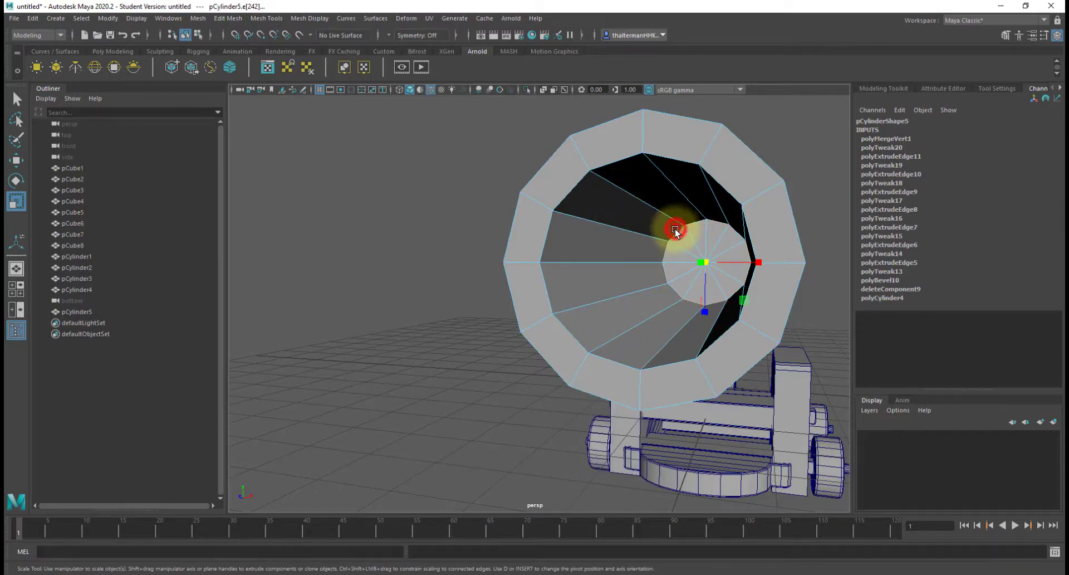
right_drag(692, 239, 731, 236)
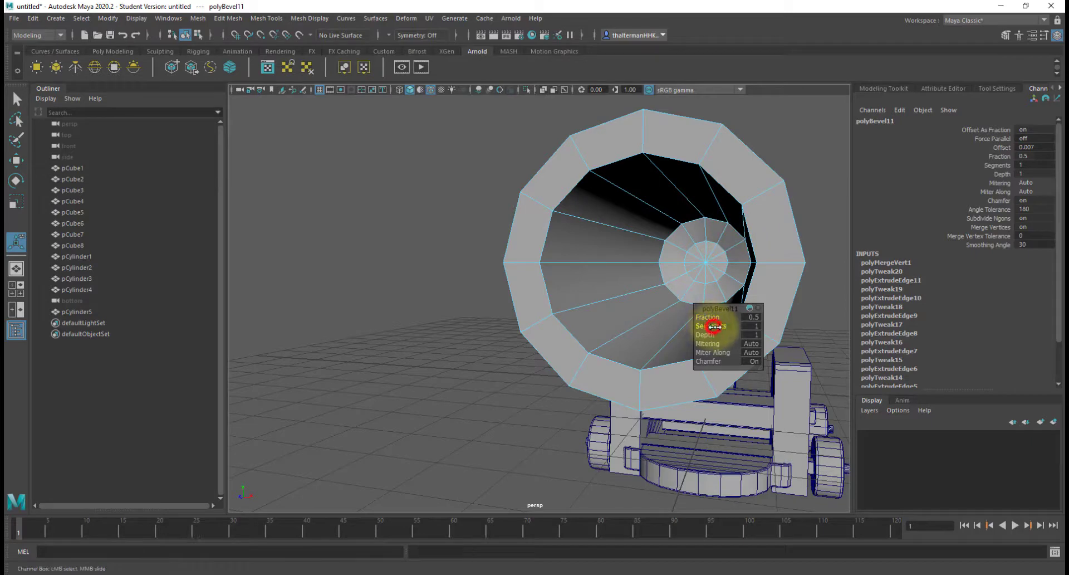
drag(713, 325, 718, 316)
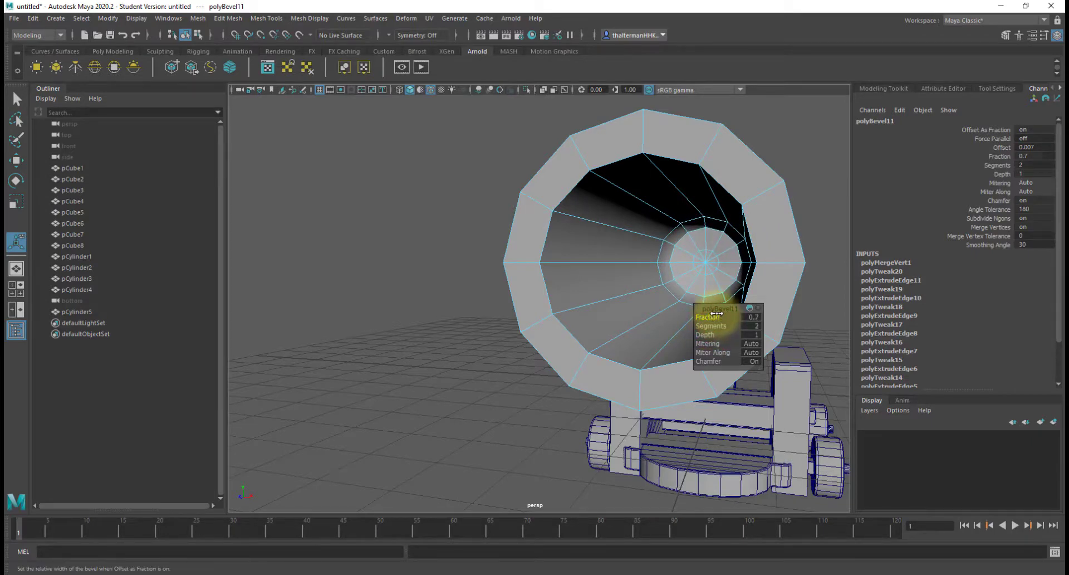
- Bevel the inner and outer edge loops of the muzzle's front rim with 2 segments and a fraction of 0.7
click(588, 179)
shift+click(558, 158)
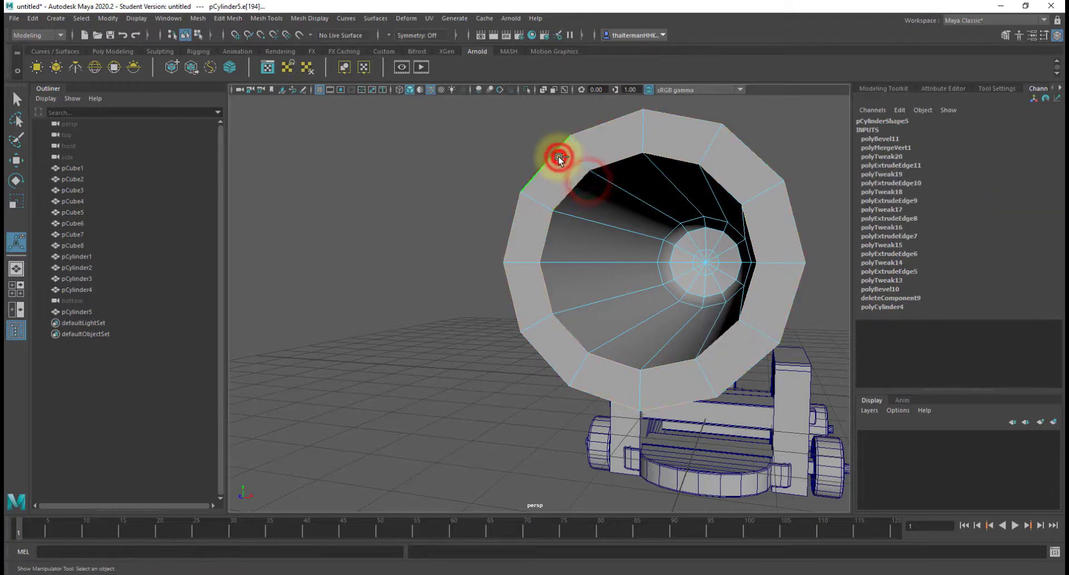
shift+right_drag(558, 158, 597, 154)
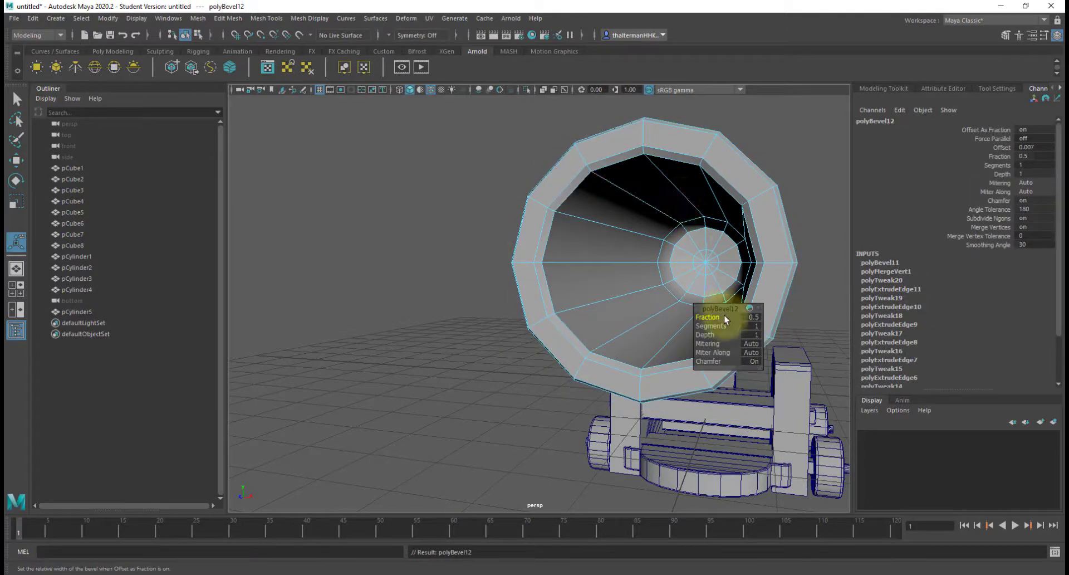
drag(708, 326, 711, 316)
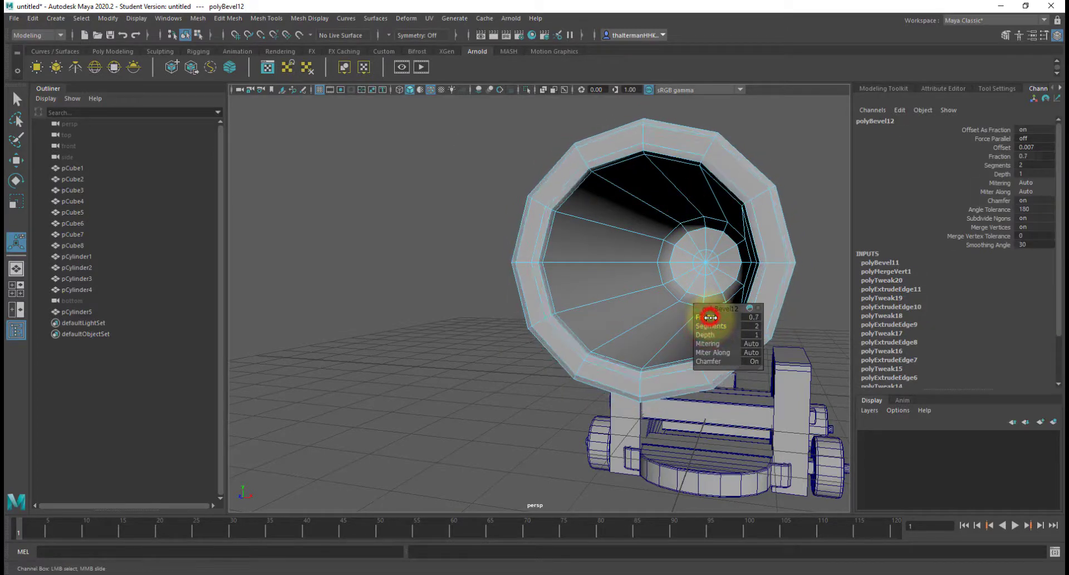
- Bevel the edge loop where the flared muzzle meets the narrow barrel, using 1 segment and a fraction of 0.5
alt+drag(715, 214, 656, 223)
alt+middle_drag(655, 223, 567, 341)
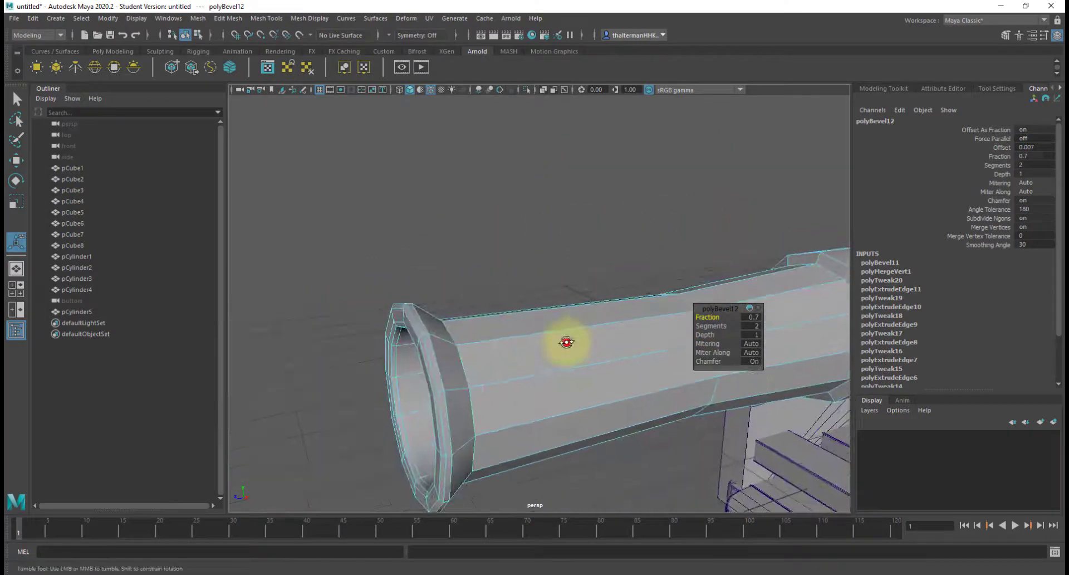
alt+drag(566, 341, 446, 362)
drag(331, 372, 564, 356)
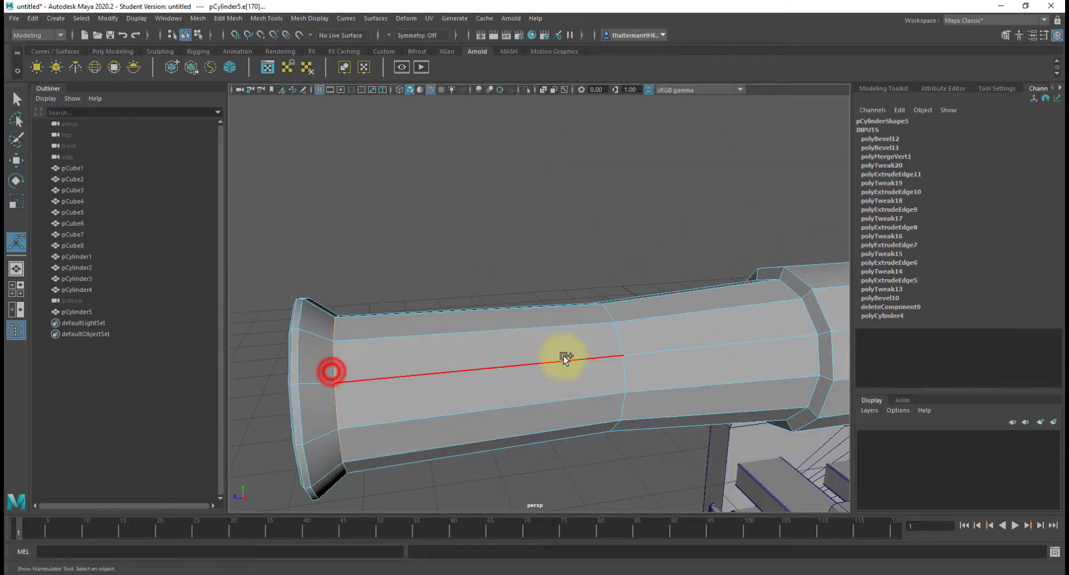
shift+right_drag(334, 365, 415, 365)
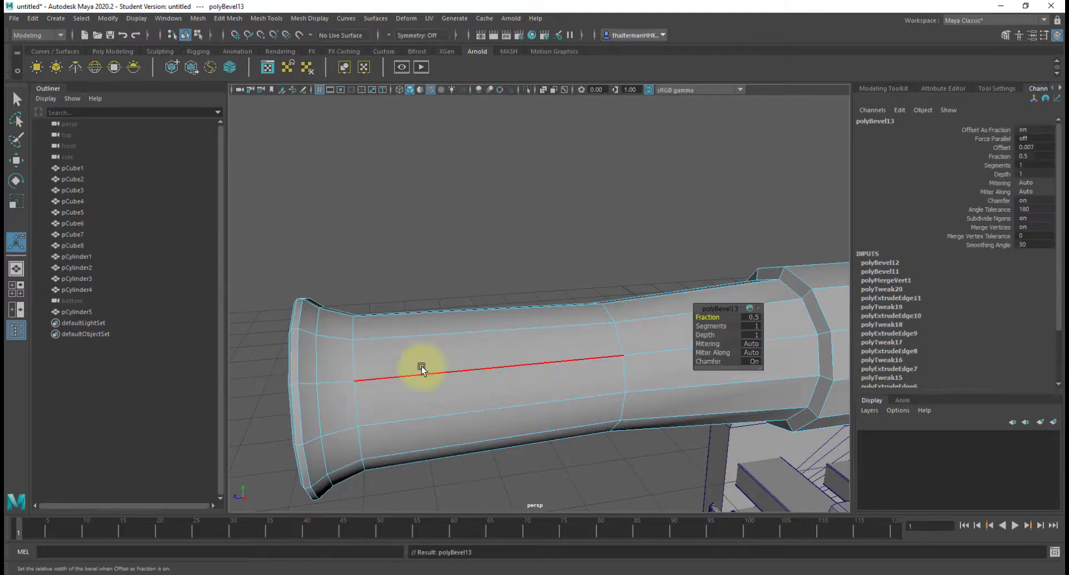
- Bevel the edge loop around the middle of the narrow barrel with 2 segments and a fraction of 0.5
click(634, 343)
double_click(621, 339)
shift+right_drag(601, 353, 658, 354)
drag(714, 327, 716, 328)
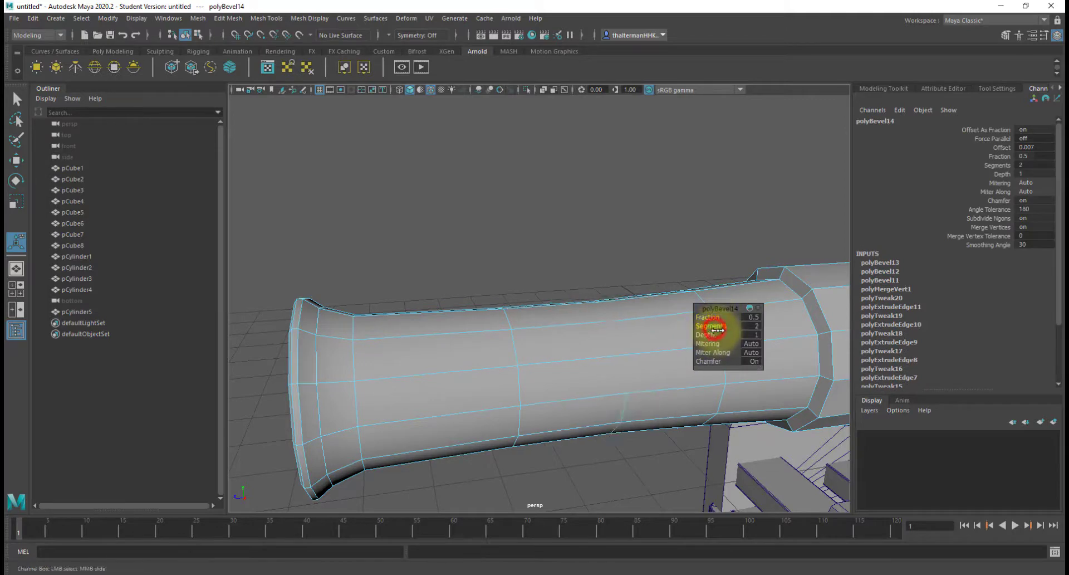
- Select all of the barrel's edges and soften them
scroll(638, 354, down, 5)
alt+drag(593, 359, 547, 301)
scroll(546, 297, up, 5)
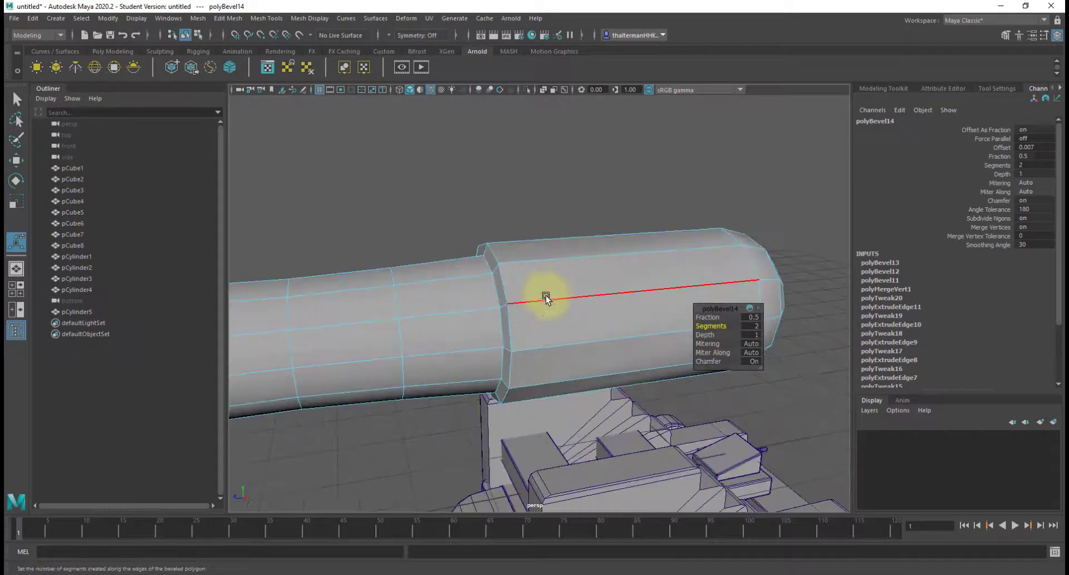
click(502, 291)
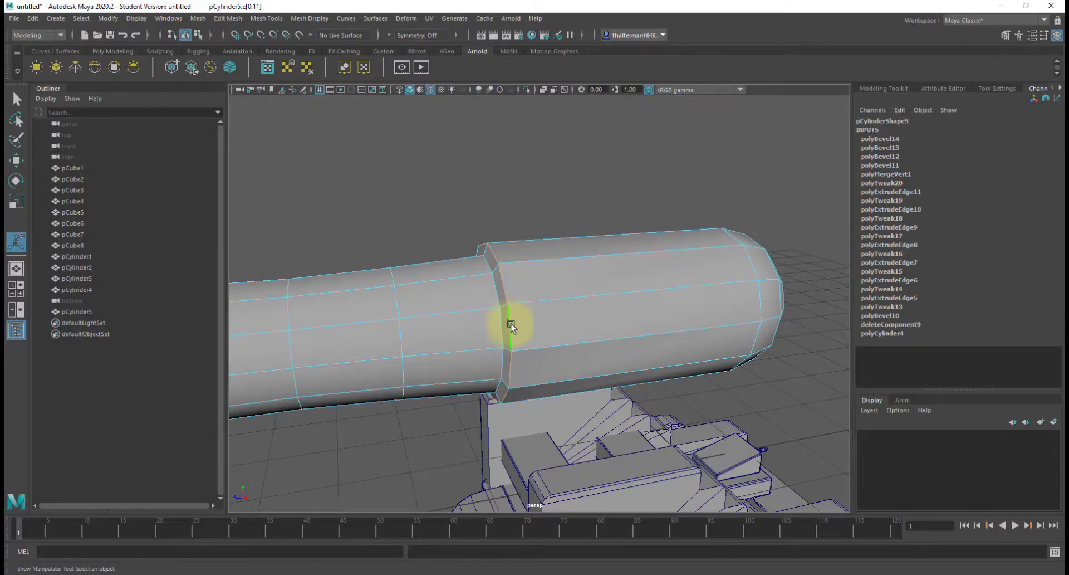
scroll(506, 324, down, 5)
alt+drag(472, 325, 489, 305)
right_drag(487, 281, 491, 301)
drag(366, 231, 723, 381)
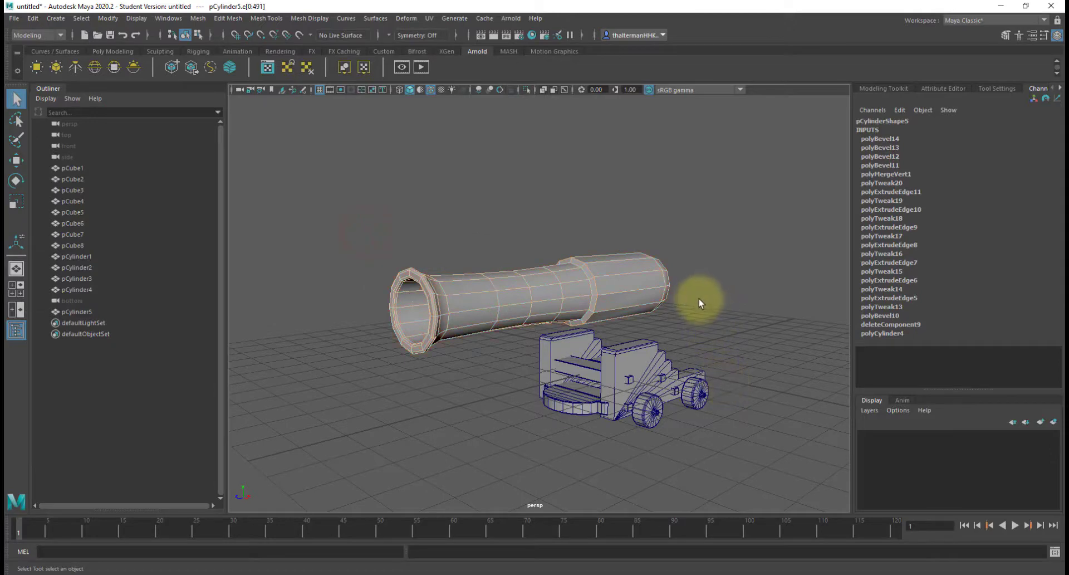
shift+right_drag(697, 297, 766, 294)
click(690, 277)
- Select the edge loops around the barrel's step, muzzle rim and rear section, and harden them
alt+drag(718, 288, 591, 277)
scroll(599, 278, up, 5)
double_click(608, 278)
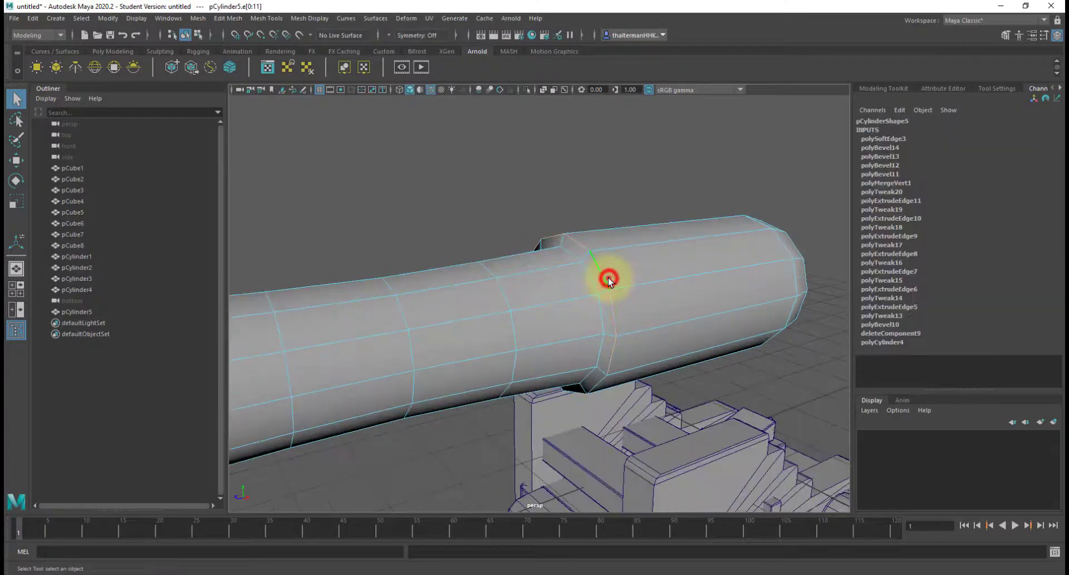
scroll(599, 293, down, 5)
alt+drag(499, 306, 691, 317)
scroll(510, 330, up, 5)
alt+drag(699, 317, 510, 324)
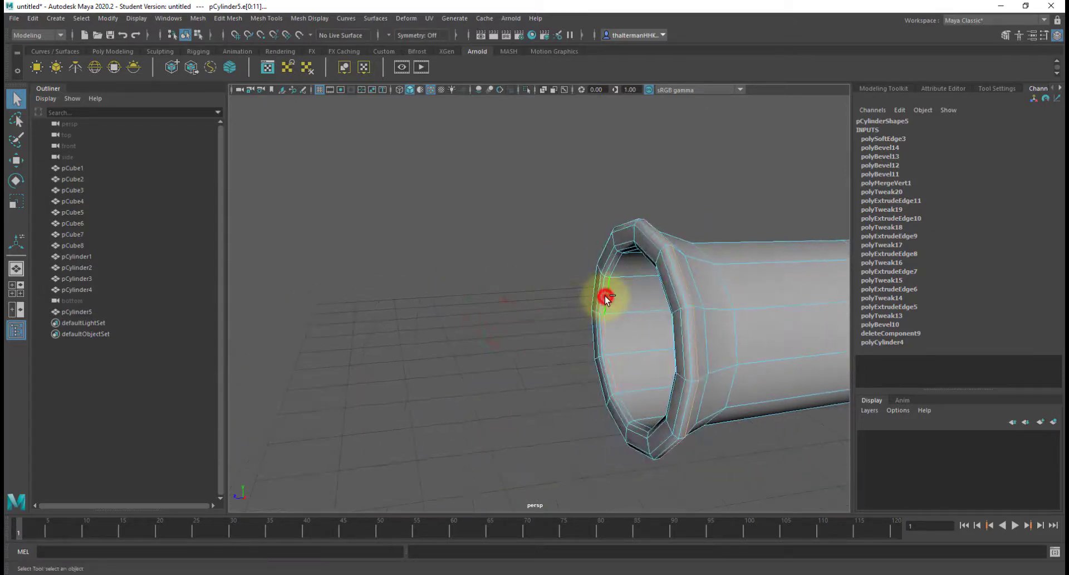
alt+drag(605, 298, 636, 264)
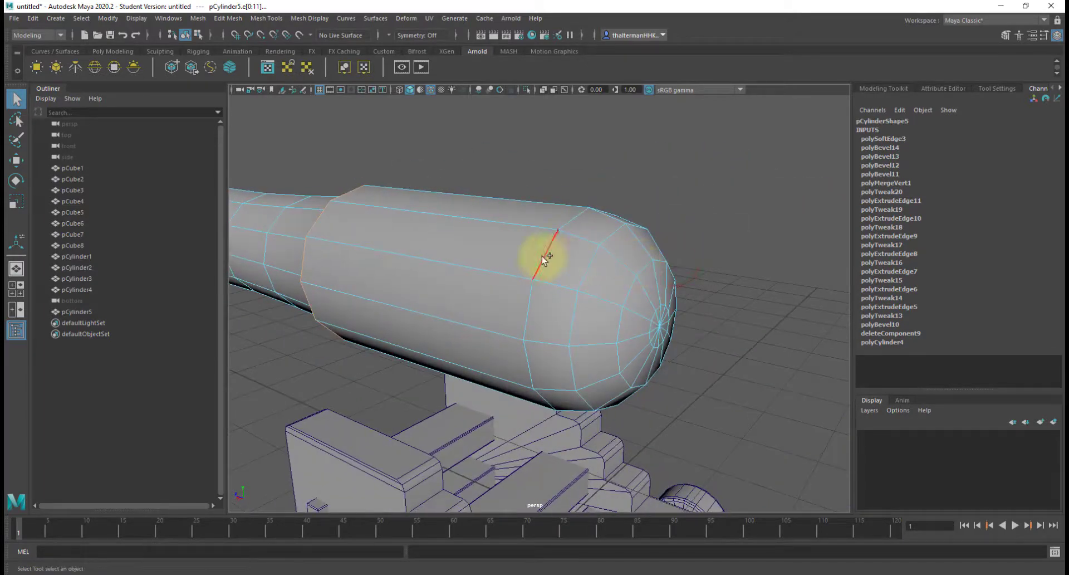
scroll(540, 276, down, 5)
alt+drag(523, 279, 630, 280)
scroll(663, 262, up, 4)
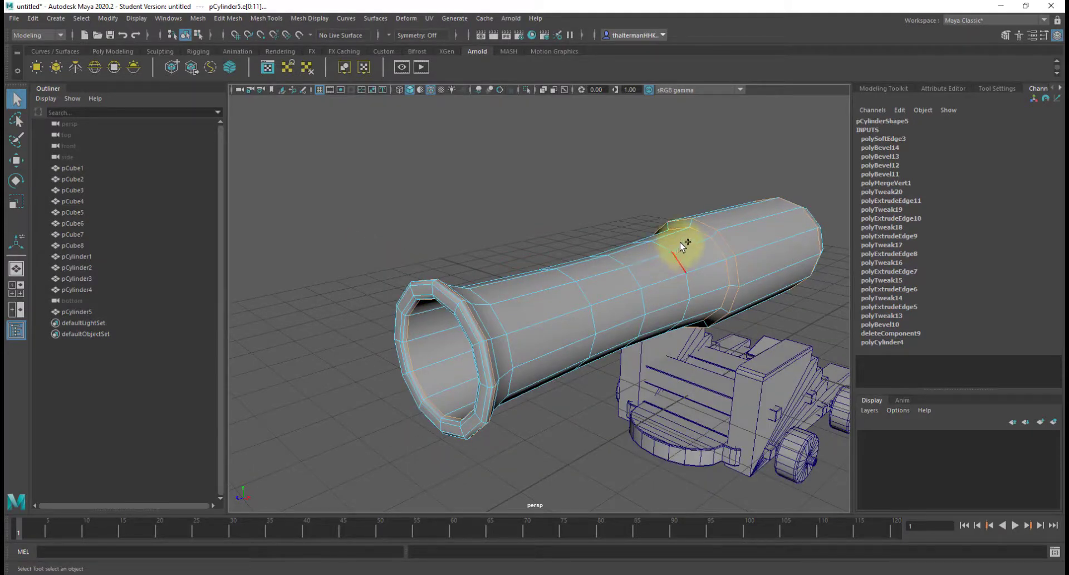
shift+right_drag(678, 249, 747, 277)
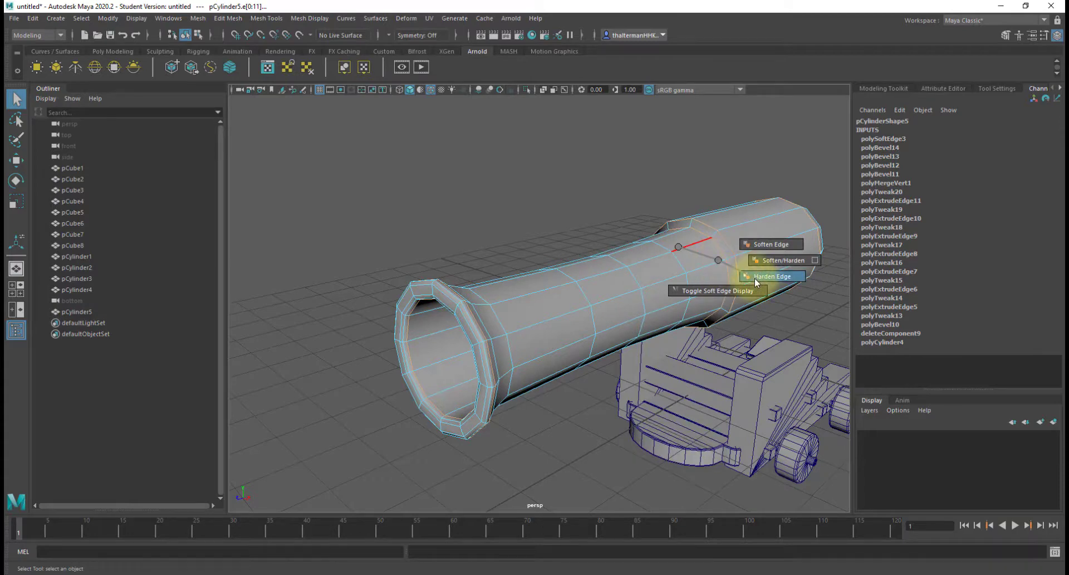
shift+right_drag(754, 279, 754, 278)
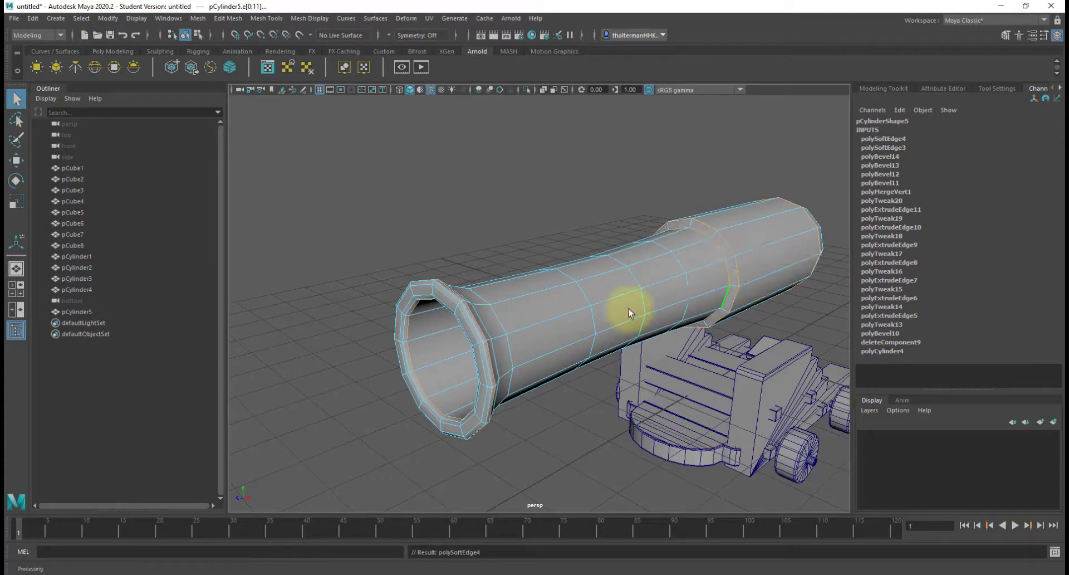
- Select the lengthwise line of edges along the barrel's underside from muzzle to rear, and harden it
alt+drag(487, 324, 661, 223)
click(720, 168)
alt+drag(720, 268, 715, 223)
shift+click(714, 231)
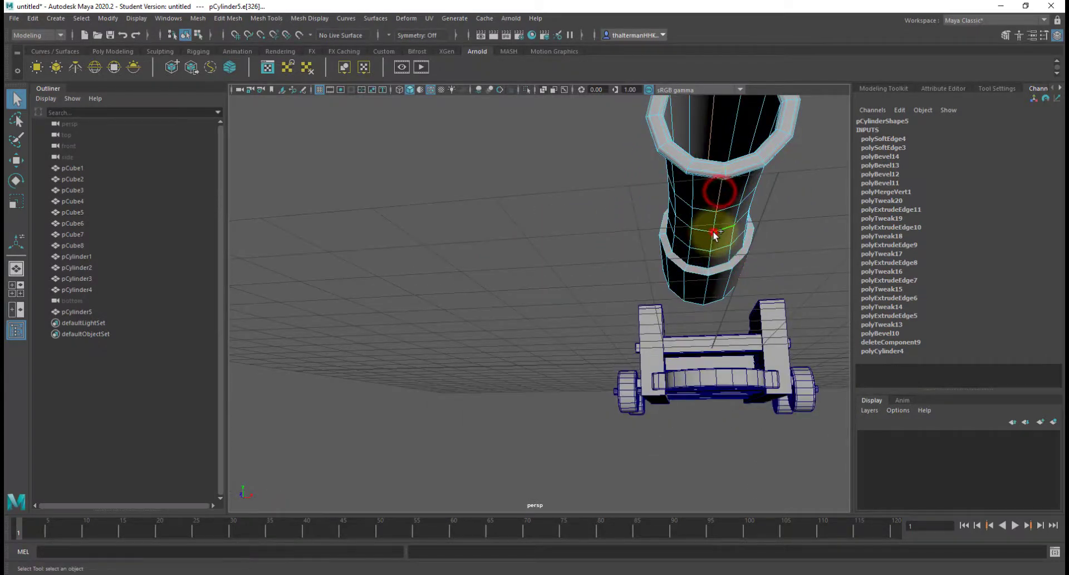
shift+click(714, 221)
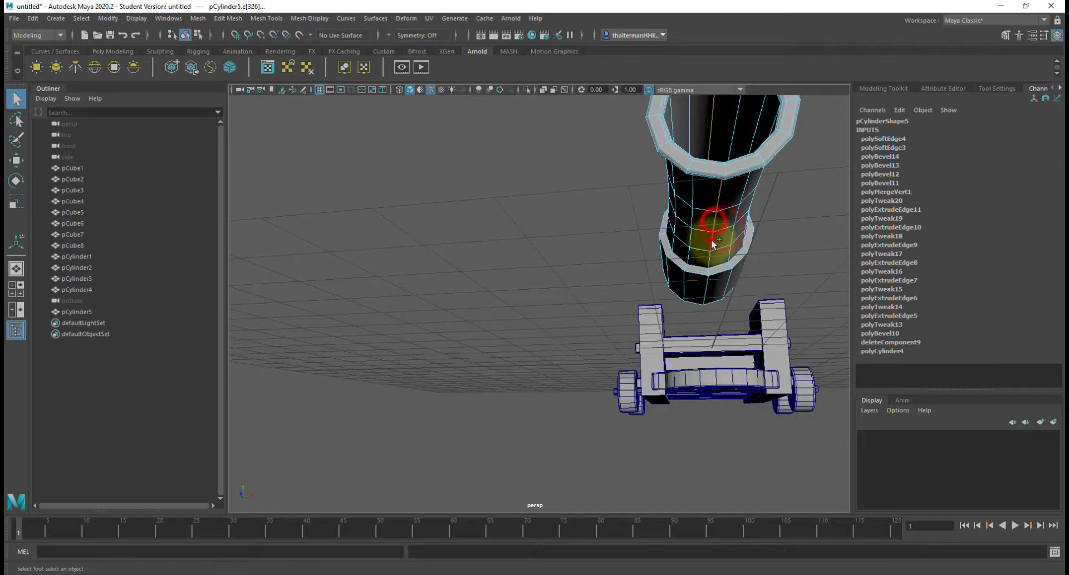
shift+click(711, 240)
shift+click(709, 260)
shift+click(708, 287)
mouse_move(706, 284)
alt+mouse_down()
mouse_move(680, 277)
mouse_move(626, 161)
mouse_move(639, 184)
mouse_move(546, 148)
alt+mouse_up()
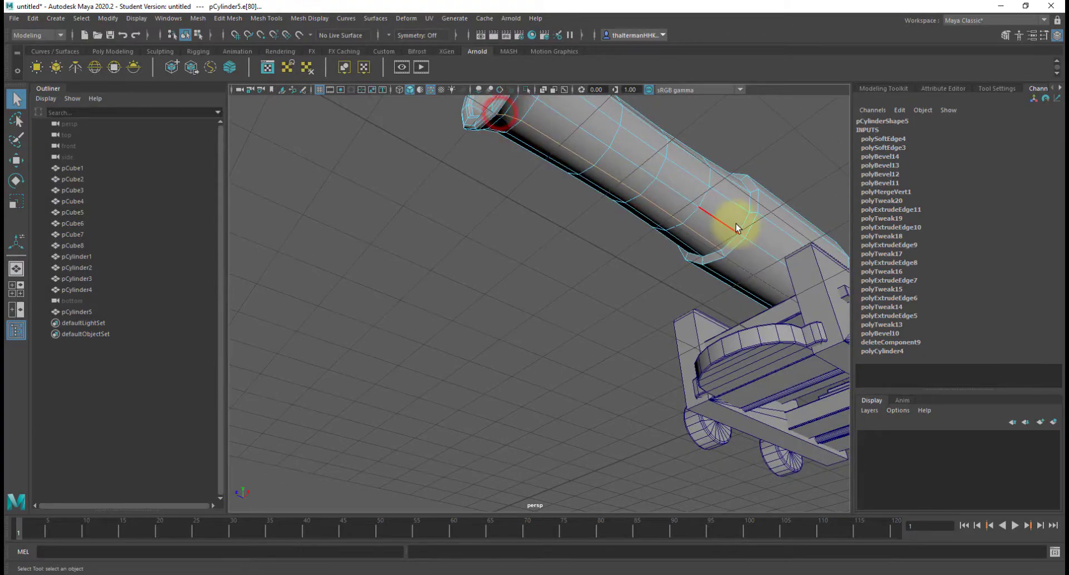
alt+drag(736, 227, 579, 246)
shift+right_drag(579, 247, 657, 281)
click(682, 280)
- Return the barrel to object selection and scale it uniformly to 0.666
scroll(635, 282, down, 4)
alt+drag(635, 283, 665, 305)
scroll(601, 334, down, 3)
right_drag(596, 328, 639, 267)
key(r)
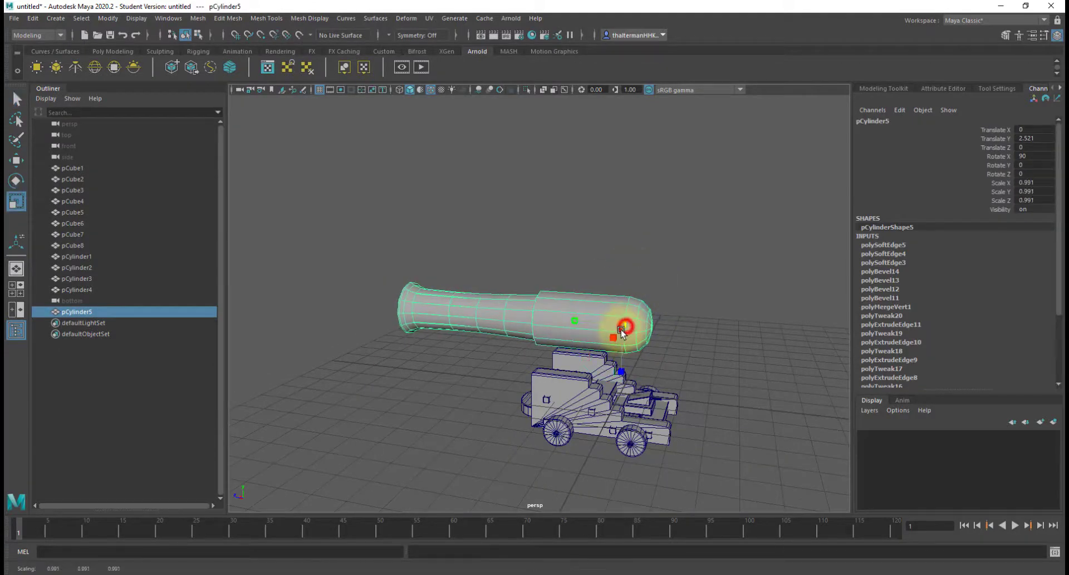
drag(622, 330, 656, 322)
- Move the barrel's pivot forward into the narrow section and try tilting the barrel around it
alt+right_drag(656, 321, 759, 327)
alt+middle_drag(759, 326, 530, 317)
key(d)
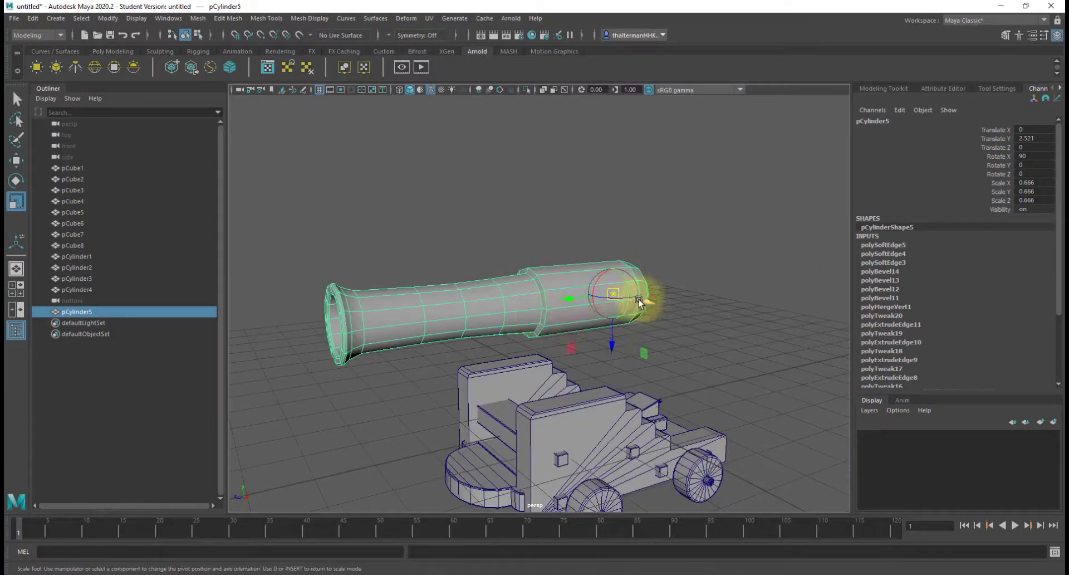
drag(573, 303, 473, 315)
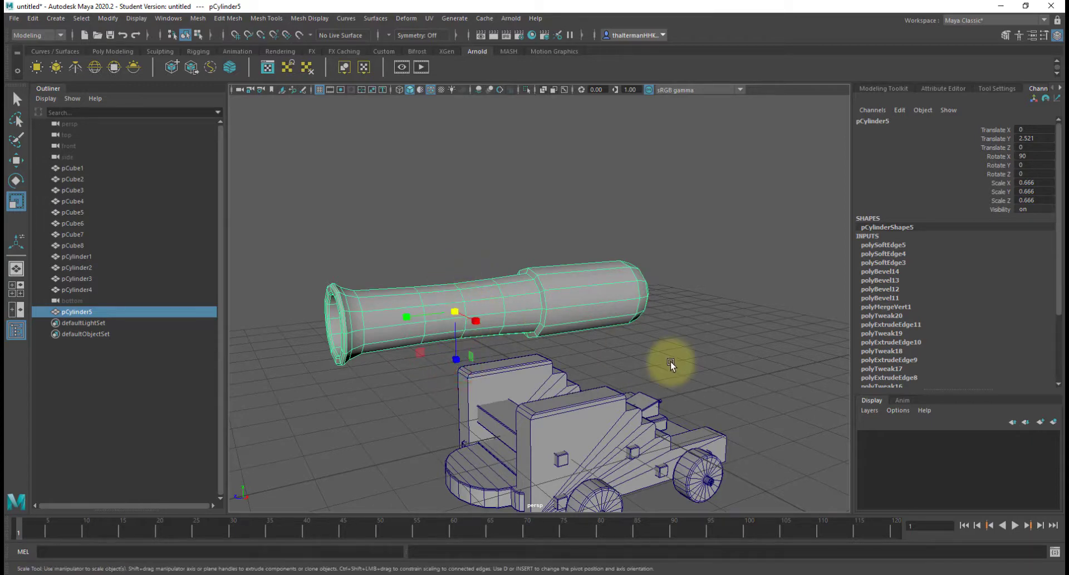
click(671, 363)
click(551, 304)
key(e)
mouse_move(462, 305)
mouse_down()
mouse_move(444, 269)
mouse_move(425, 281)
mouse_move(469, 294)
mouse_up()
click(682, 349)
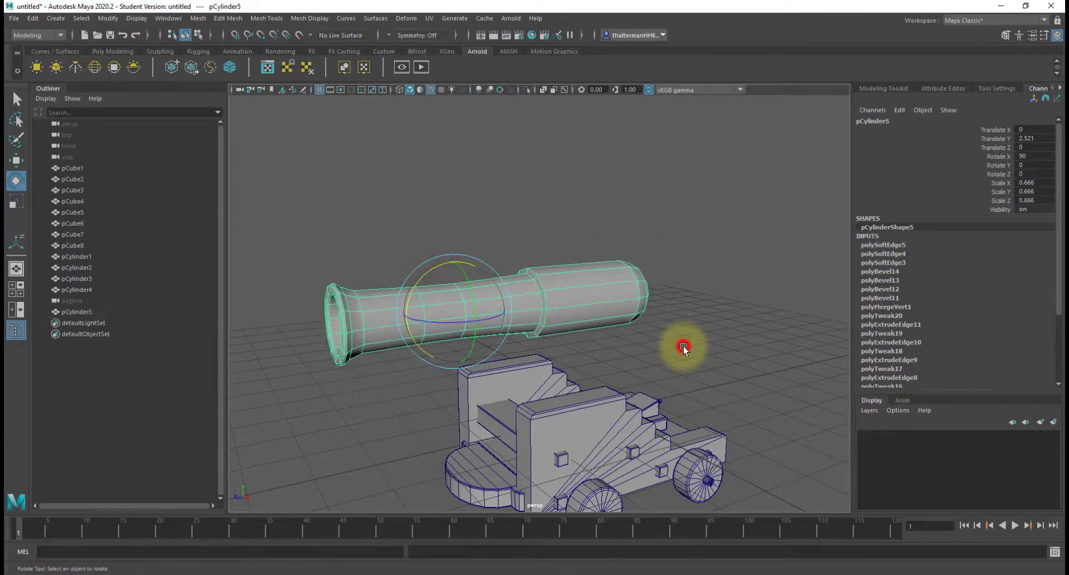
mouse_move(694, 358)
alt+mouse_down()
mouse_move(582, 365)
mouse_move(675, 361)
alt+mouse_up()
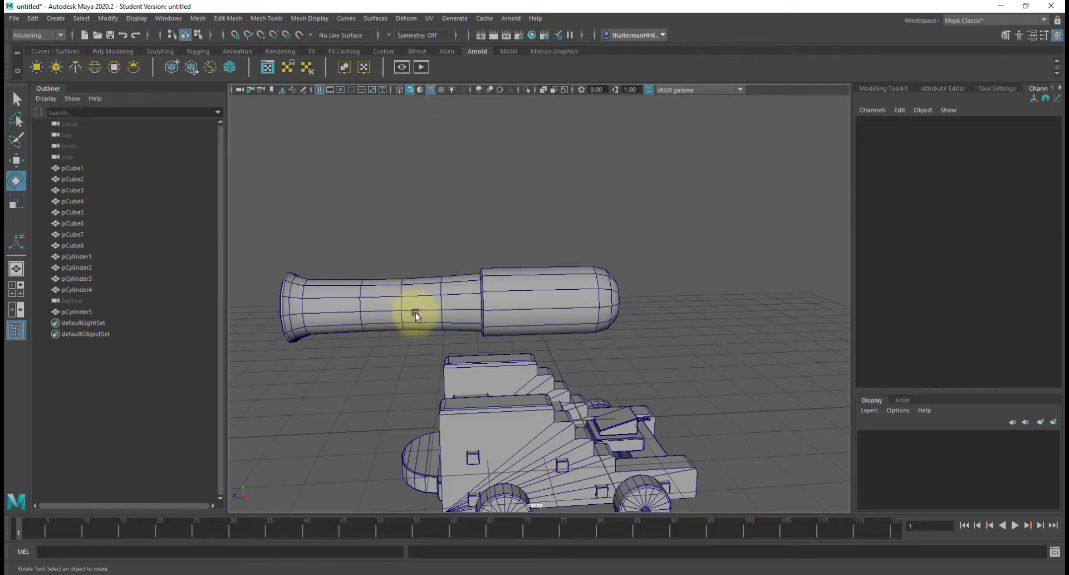
- Snap the barrel's pivot to the step between its wide and narrow sections, then test the tilt and undo the rotation
click(467, 312)
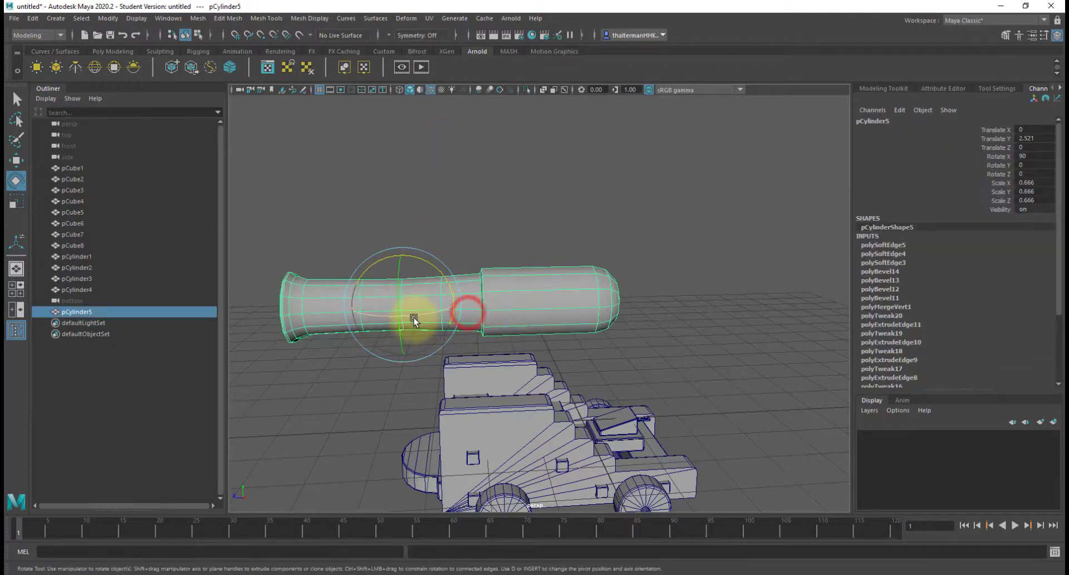
key(d)
drag(352, 307, 487, 363)
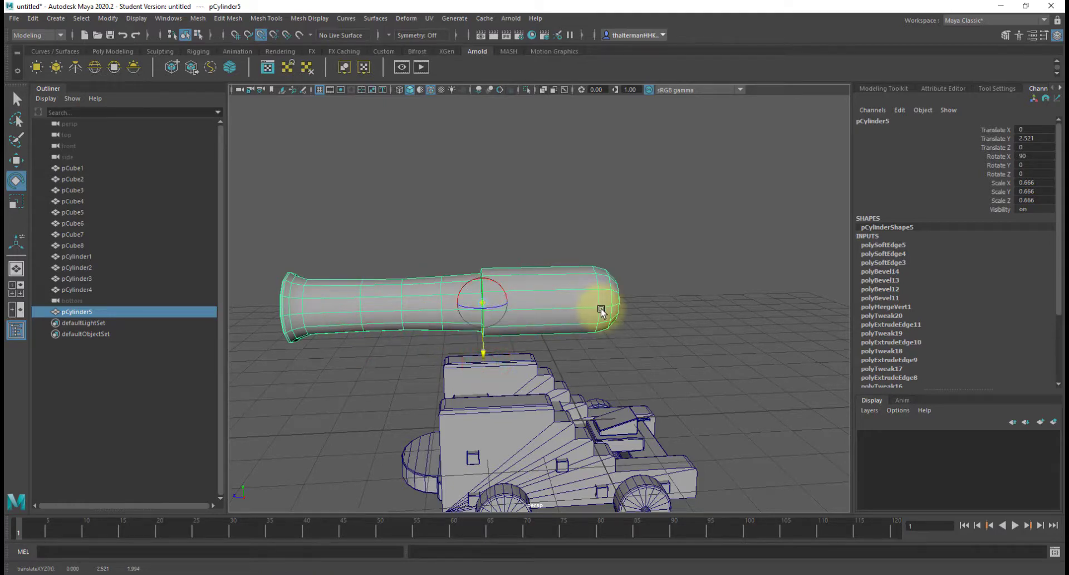
mouse_move(506, 272)
mouse_down()
mouse_move(508, 263)
mouse_move(512, 289)
mouse_move(494, 258)
mouse_move(516, 269)
mouse_up()
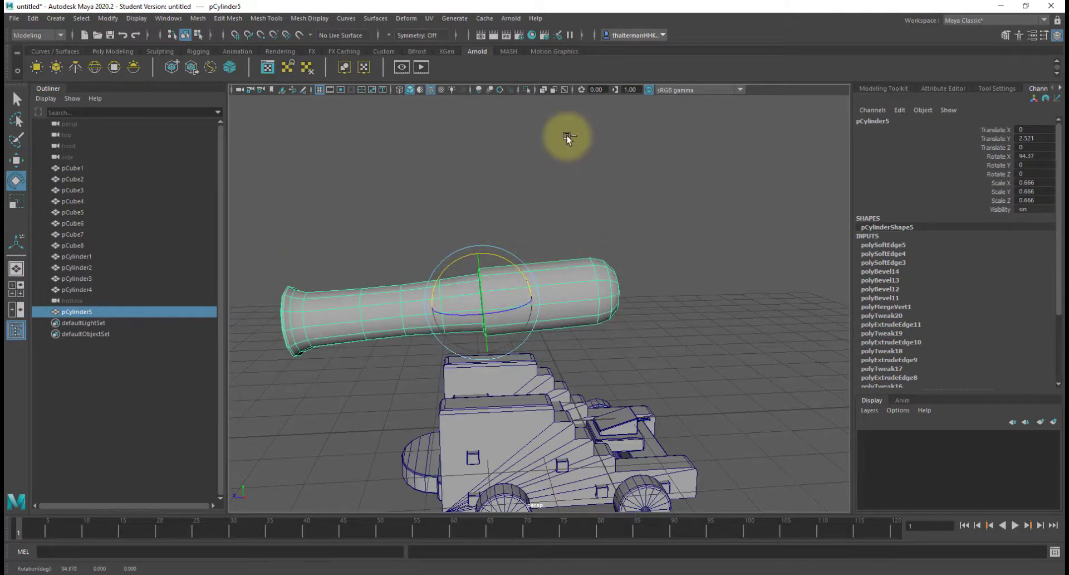
key(ctrl+z)
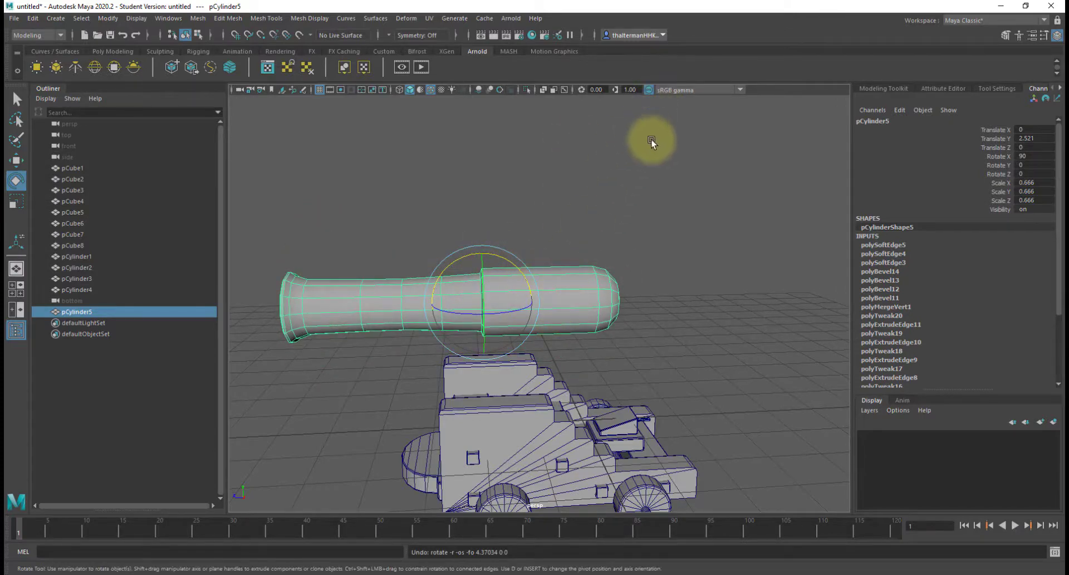
- Select the faces around the centre point of the barrel's rounded rear end and extrude them straight backward into a short stem
alt+drag(644, 340, 521, 342)
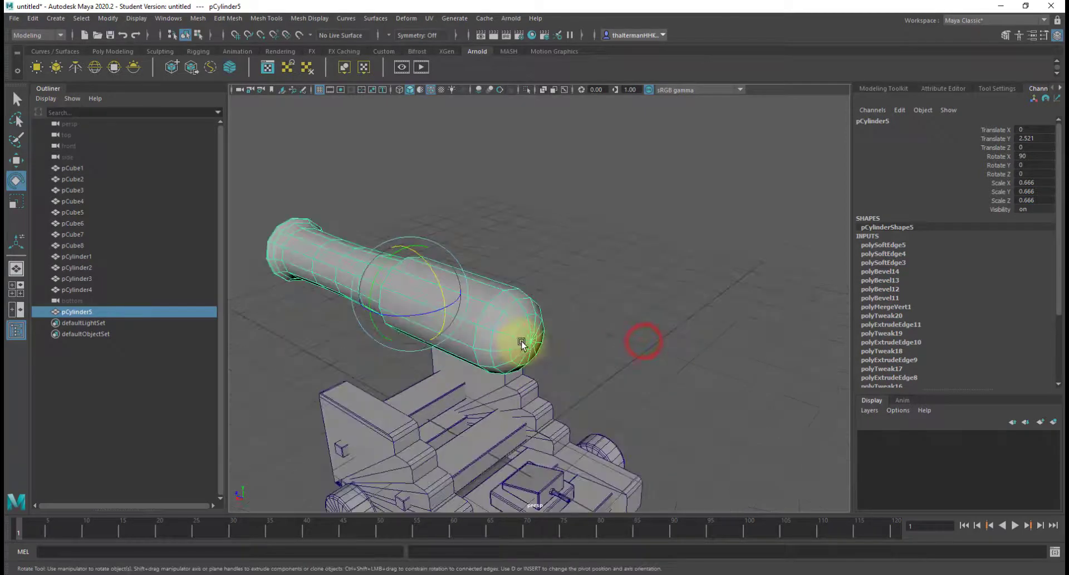
scroll(521, 343, up, 3)
right_drag(519, 365, 520, 313)
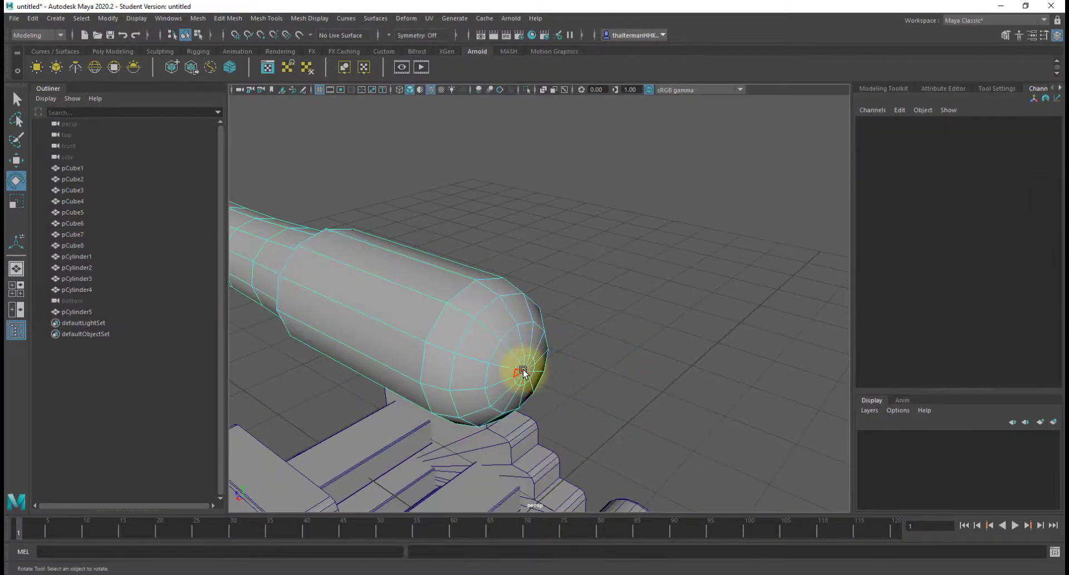
click(523, 372)
scroll(563, 372, up, 4)
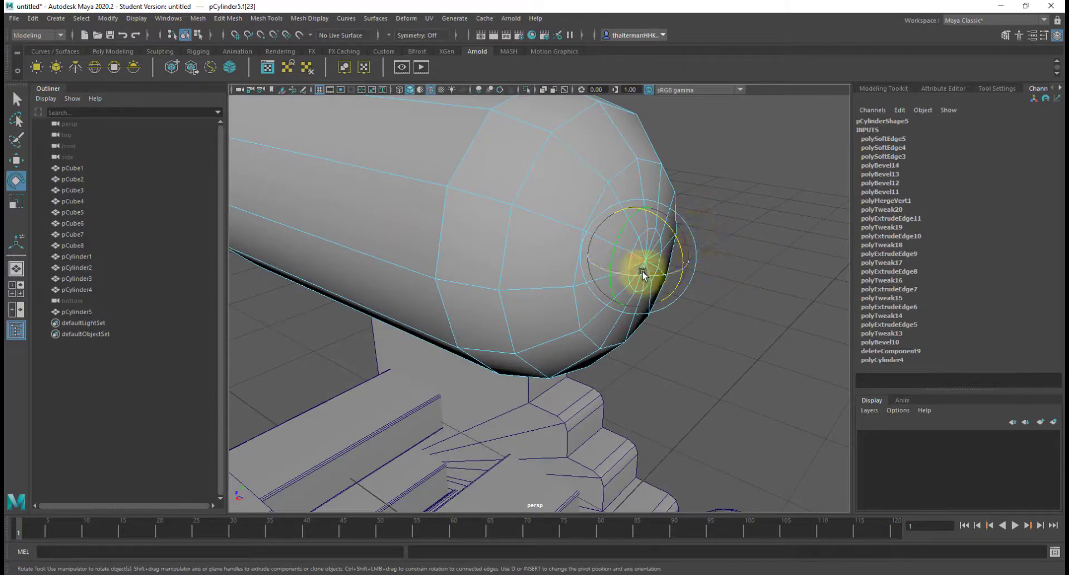
click(760, 253)
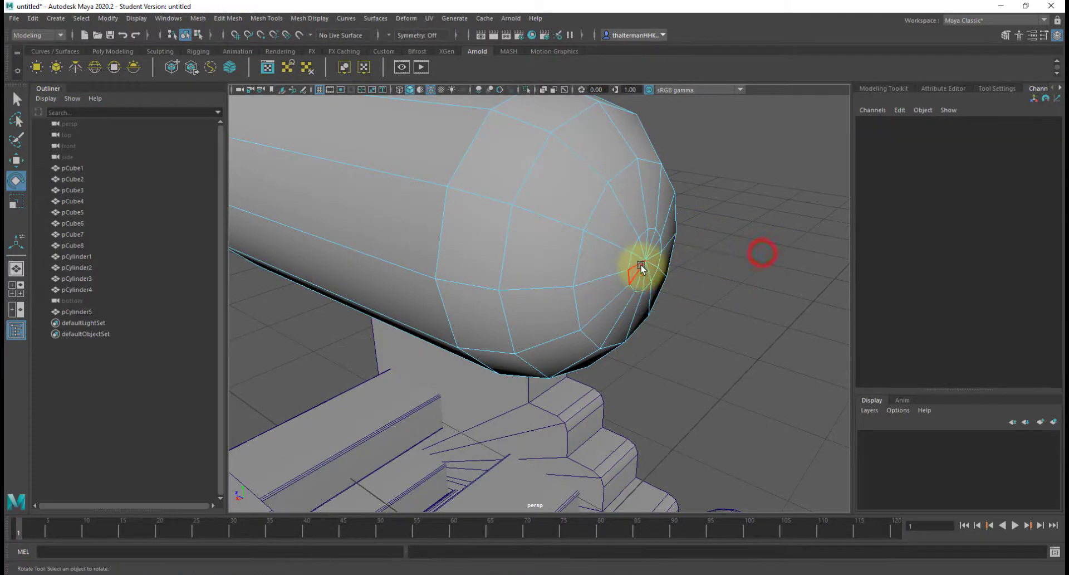
right_drag(641, 265, 592, 264)
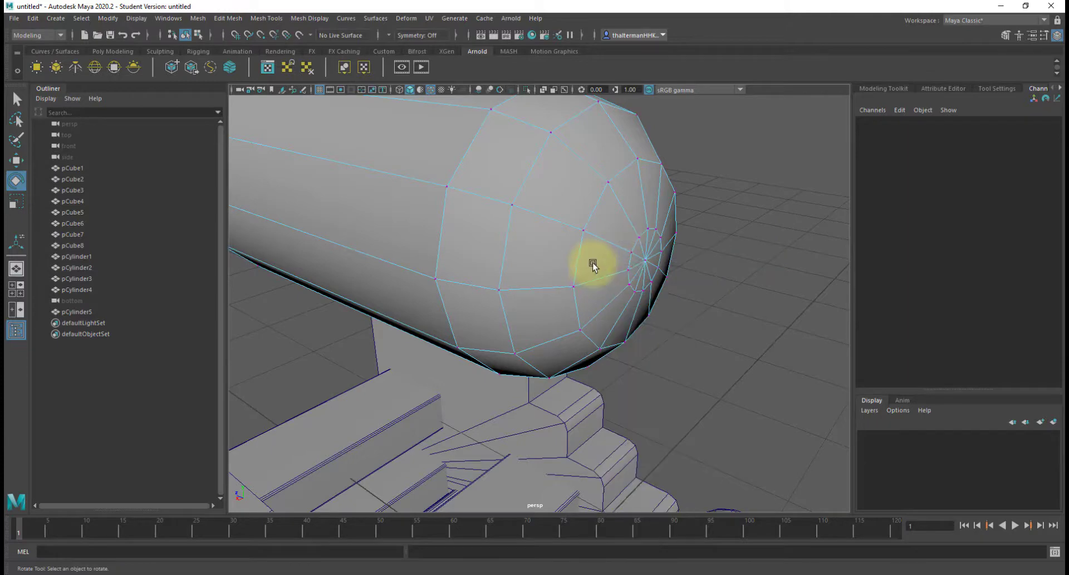
click(645, 260)
shift+right_drag(727, 286, 725, 342)
key(w)
shift+right_drag(645, 259, 602, 251)
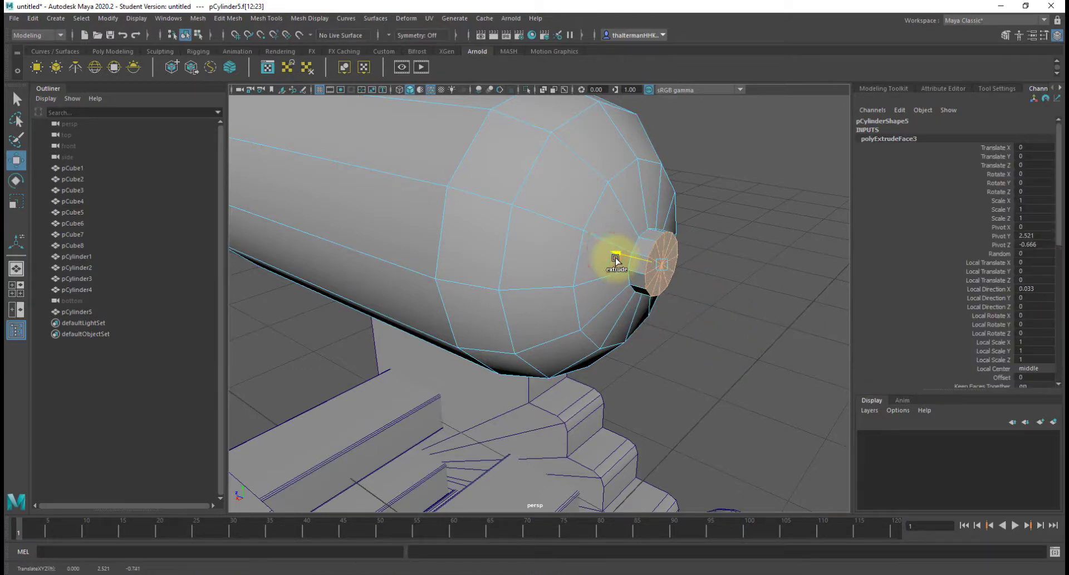
drag(622, 263, 677, 293)
- Cut an edge loop around the middle of the stem, and extrude the rear ring of faces outward by about 0.11 to form a knob
key(ctrl+shift+x)
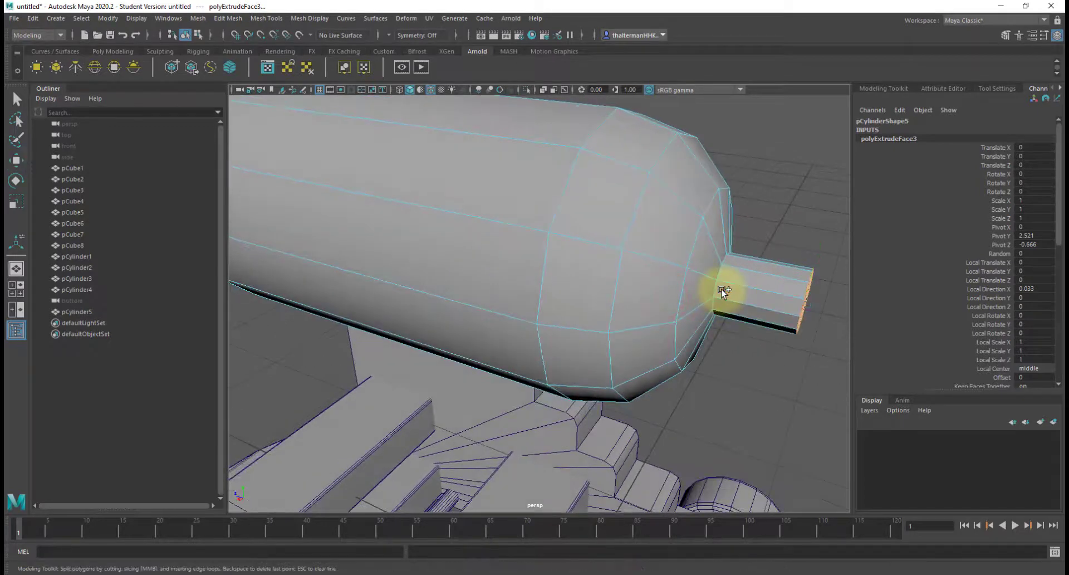
click(751, 290)
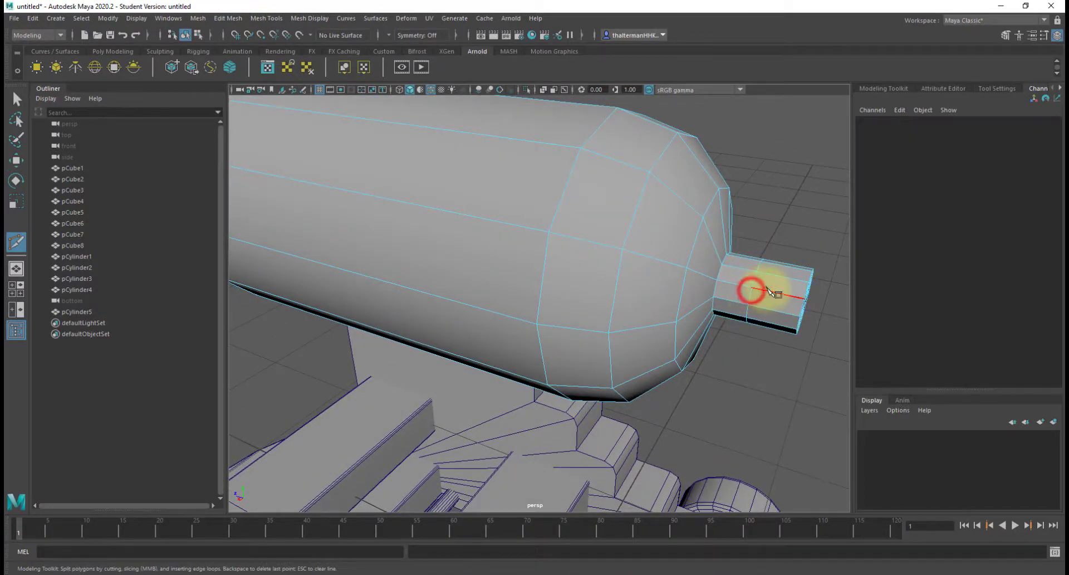
key(q)
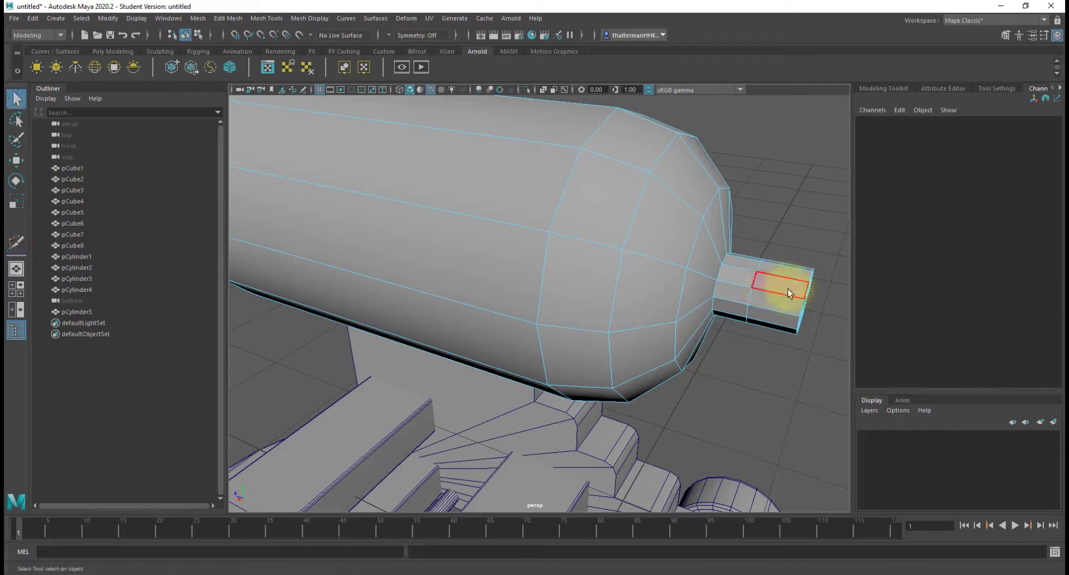
double_click(785, 304)
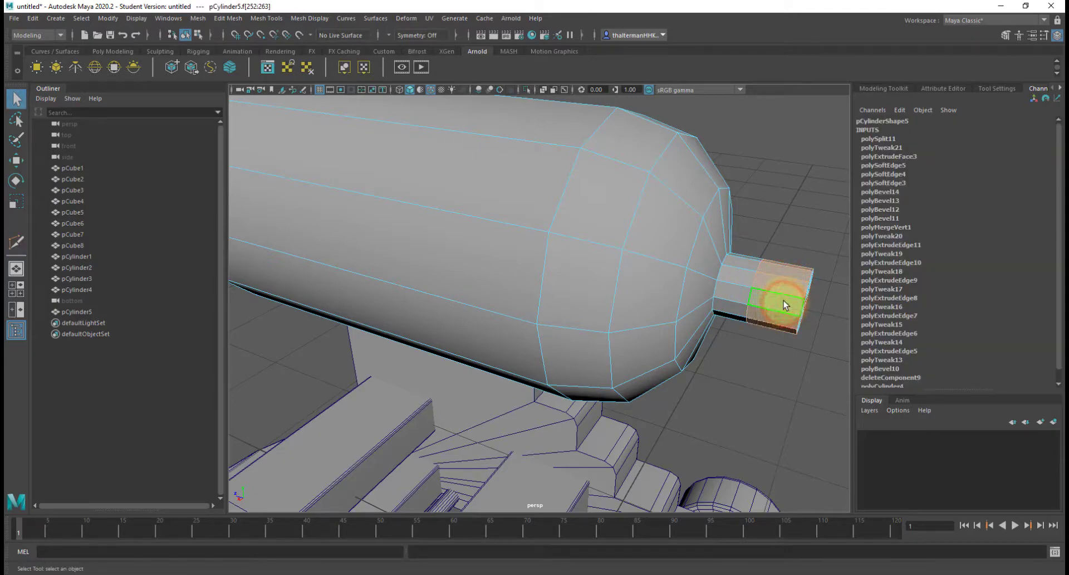
key(ctrl+e)
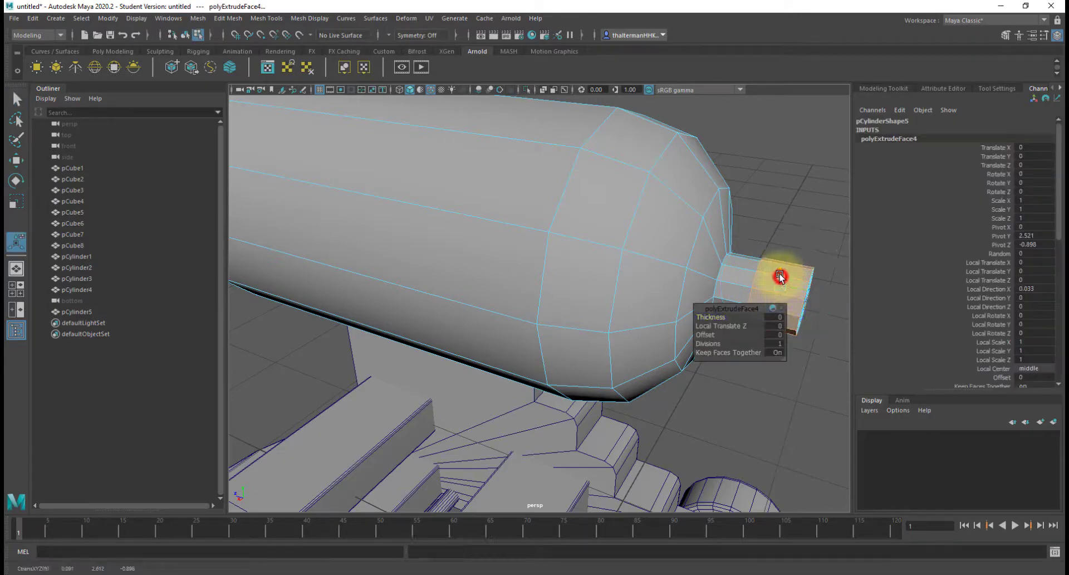
drag(779, 276, 780, 271)
- Select the inner edge ring on the knob's flat rear face and delete it
alt+drag(804, 308, 652, 286)
right_drag(577, 260, 577, 238)
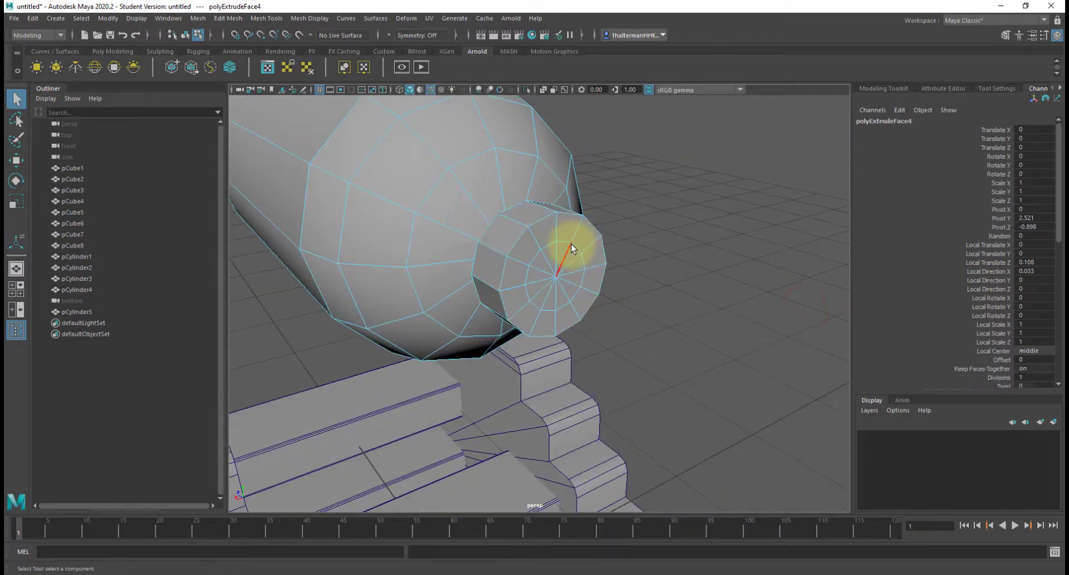
click(574, 243)
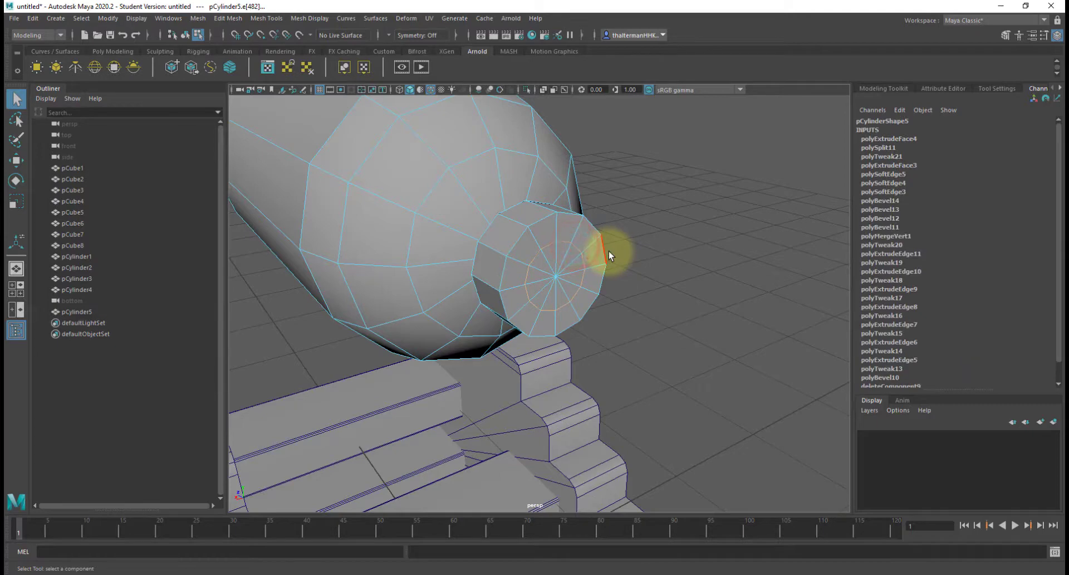
key(Delete)
- Select the knob's front and rear rim edge loops and bevel them to round the knob
alt+drag(560, 271, 641, 273)
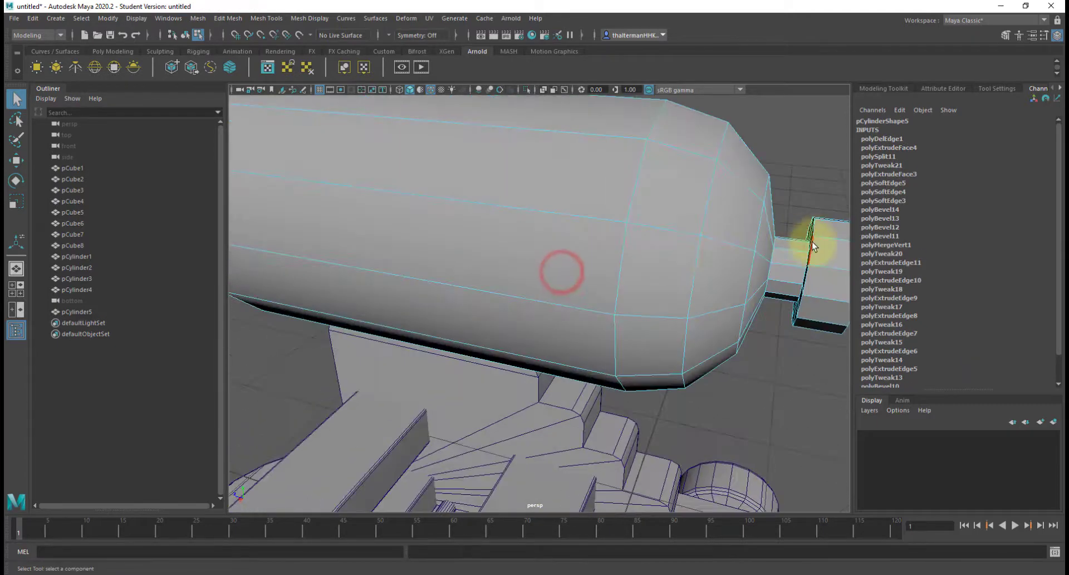
alt+drag(812, 245, 694, 238)
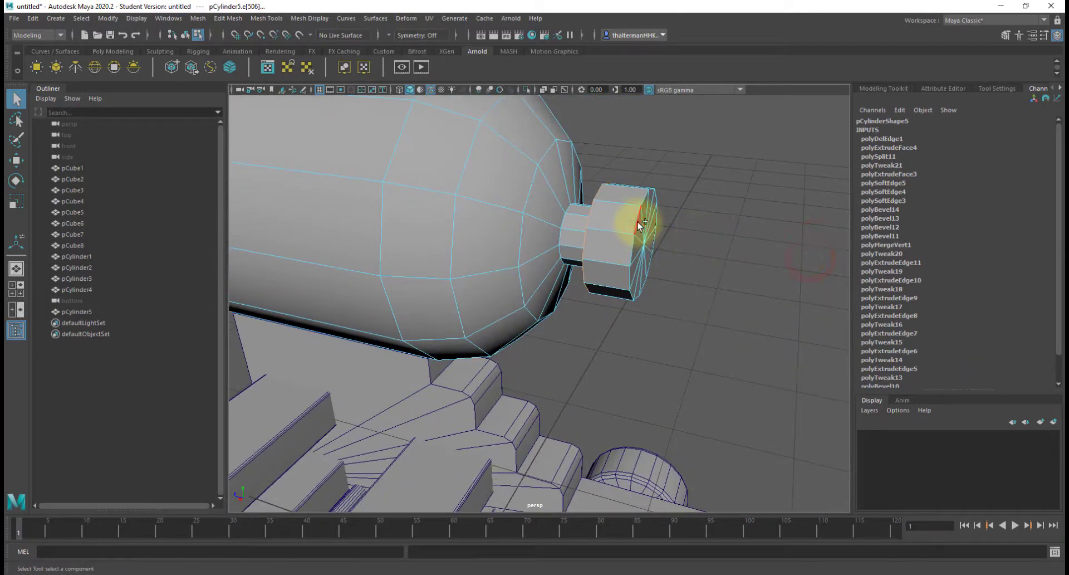
shift+right_drag(635, 220, 672, 214)
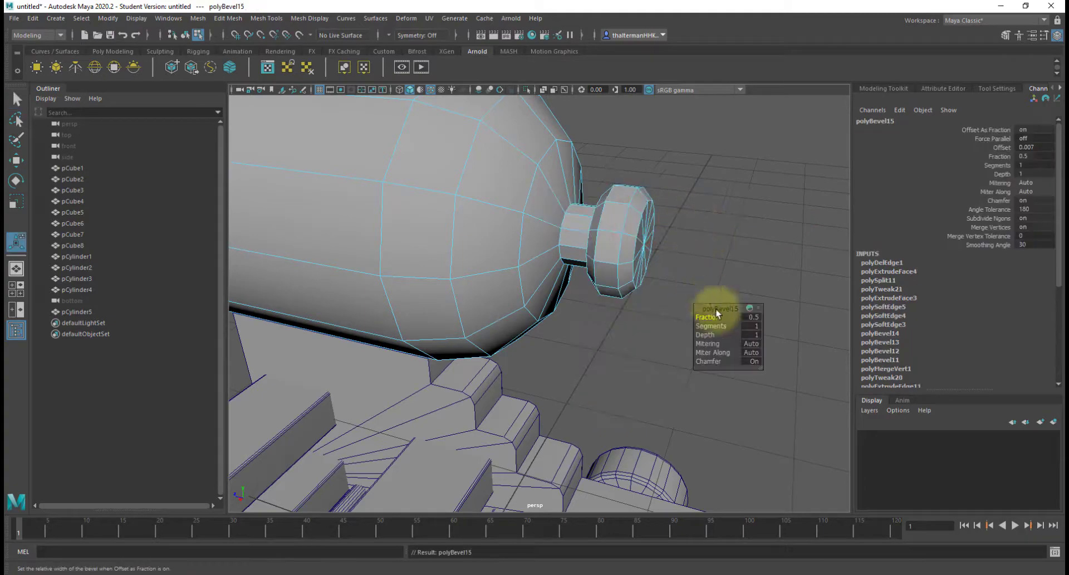
drag(715, 326, 704, 327)
- Examine the shading of the barrel's rear, stem and knob with the wireframe overlay temporarily hidden
alt+drag(665, 294, 439, 263)
alt+middle_drag(439, 262, 565, 295)
alt+drag(565, 296, 728, 210)
right_drag(730, 205, 722, 179)
click(803, 247)
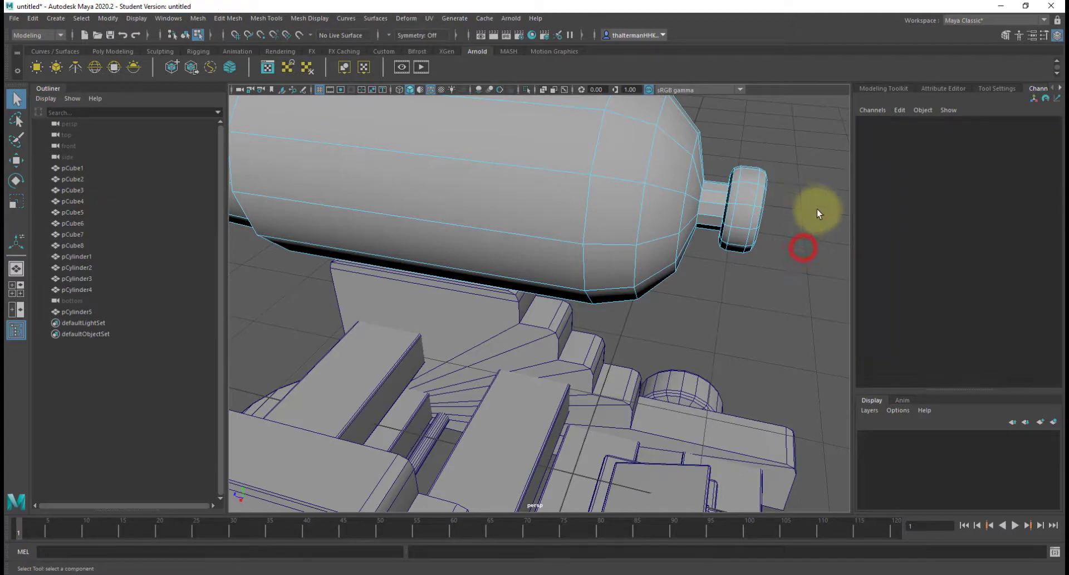
click(435, 92)
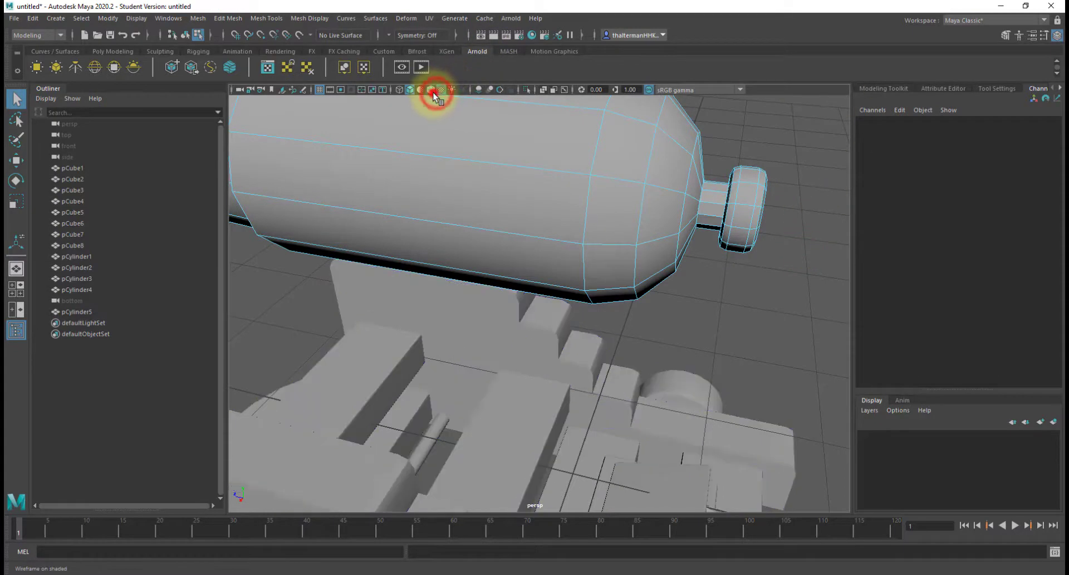
click(431, 89)
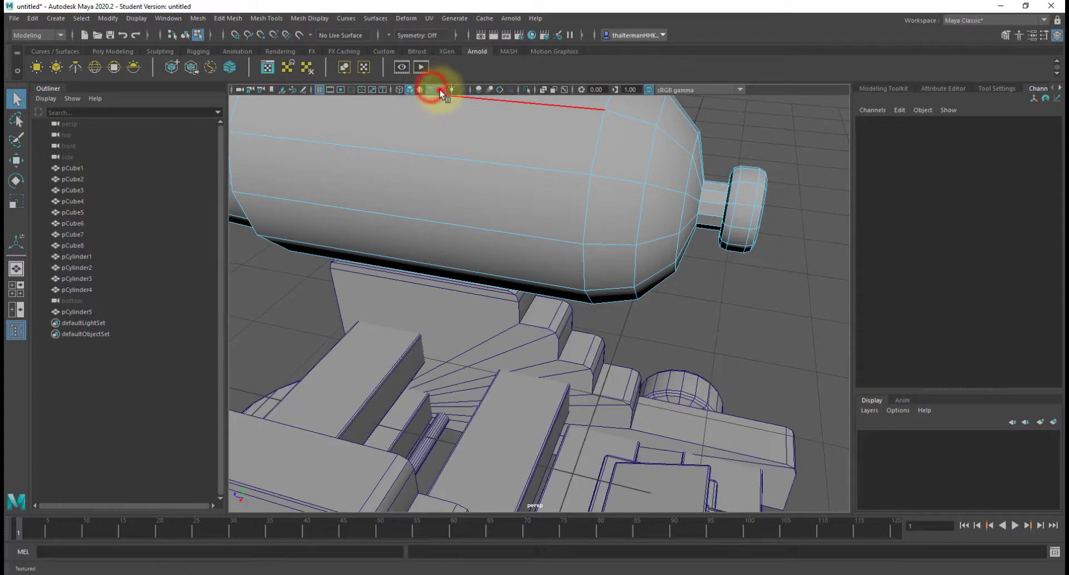
click(433, 91)
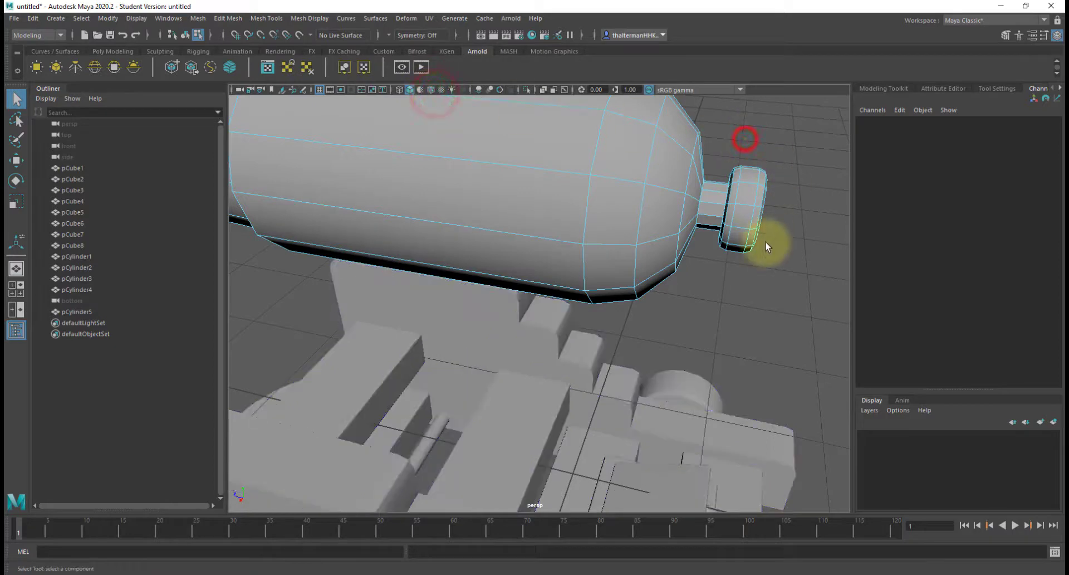
click(660, 404)
scroll(659, 231, up, 3)
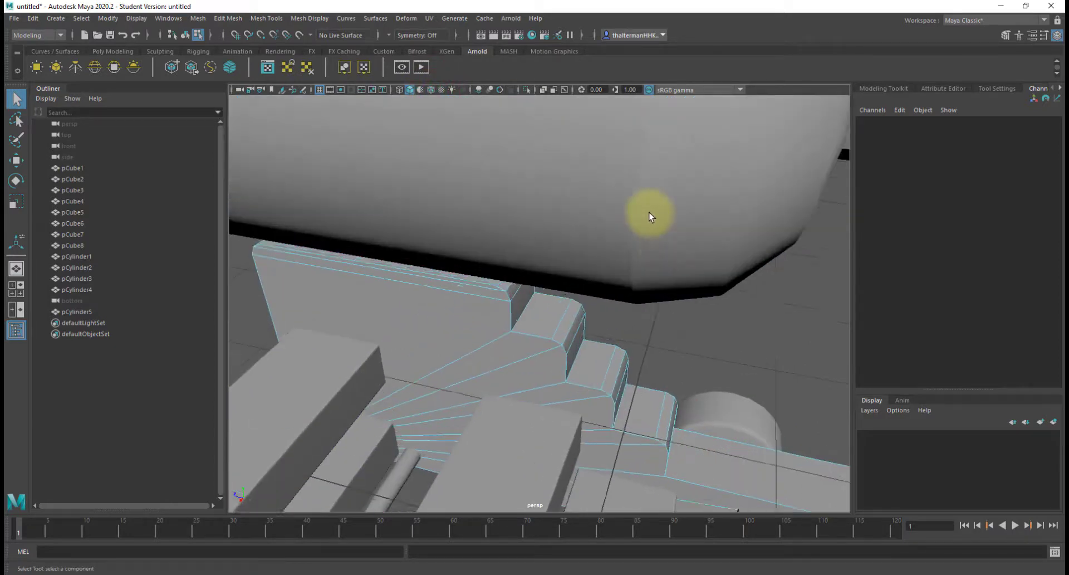
alt+middle_drag(649, 215, 683, 336)
scroll(668, 334, down, 6)
mouse_move(508, 308)
alt+mouse_down()
mouse_move(642, 291)
mouse_move(491, 316)
alt+mouse_up()
scroll(643, 305, up, 6)
alt+middle_drag(773, 330, 583, 304)
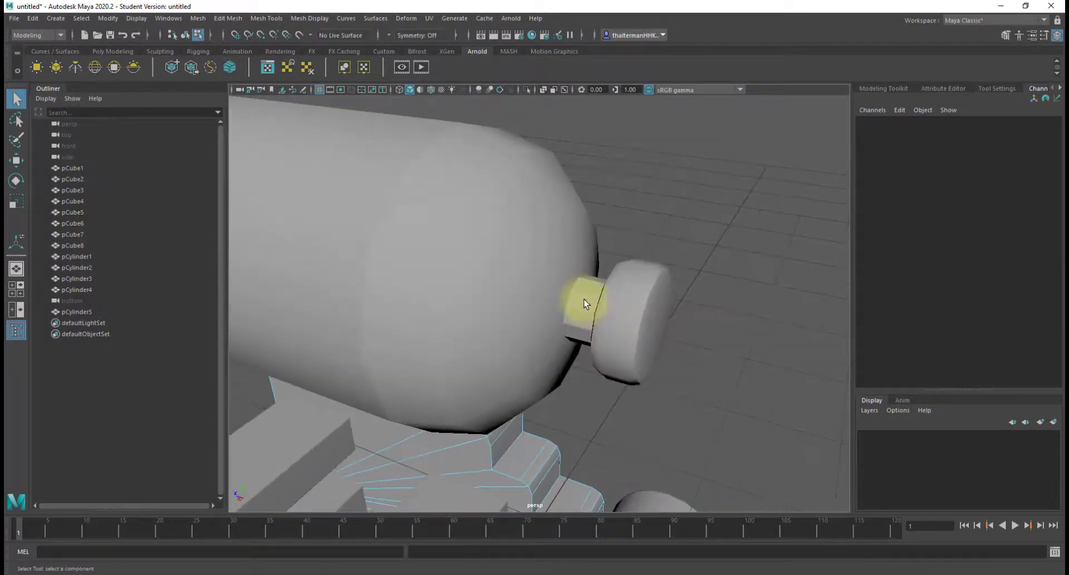
click(585, 291)
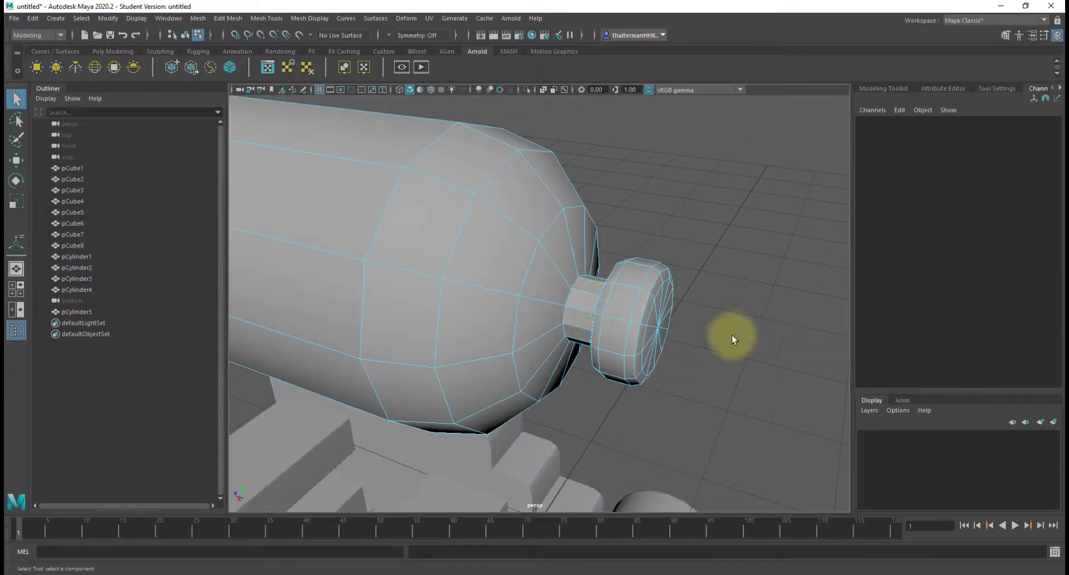
click(546, 454)
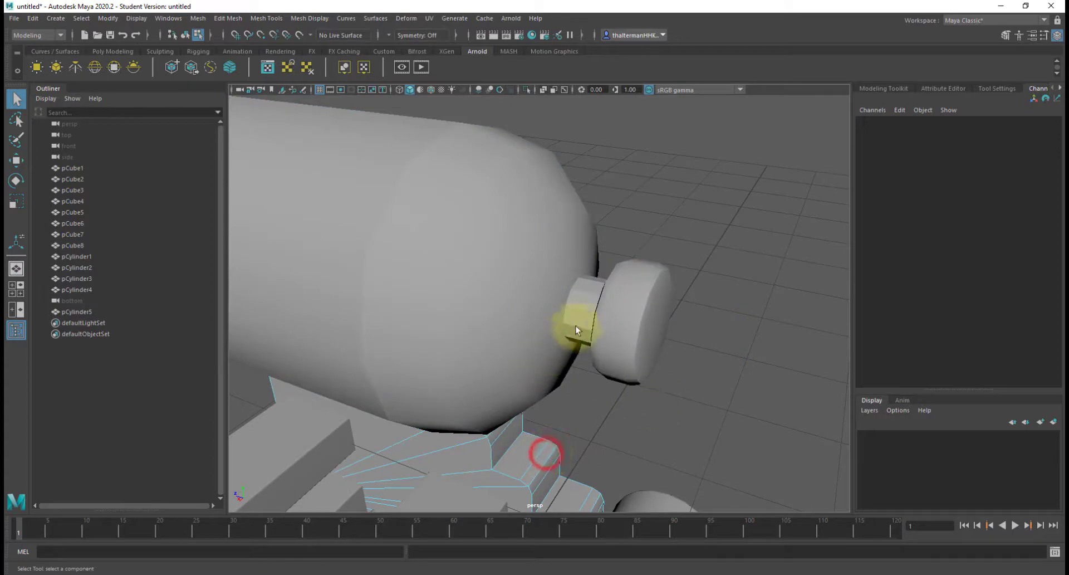
click(647, 319)
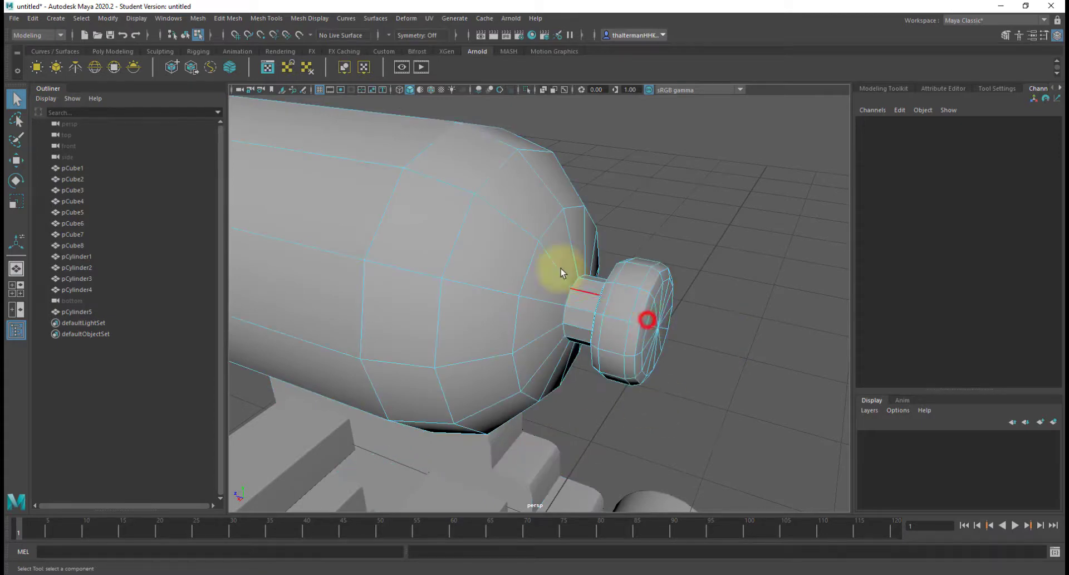
click(430, 89)
- Select all edges of the knob and its stem connection, and soften them
right_drag(637, 293, 637, 255)
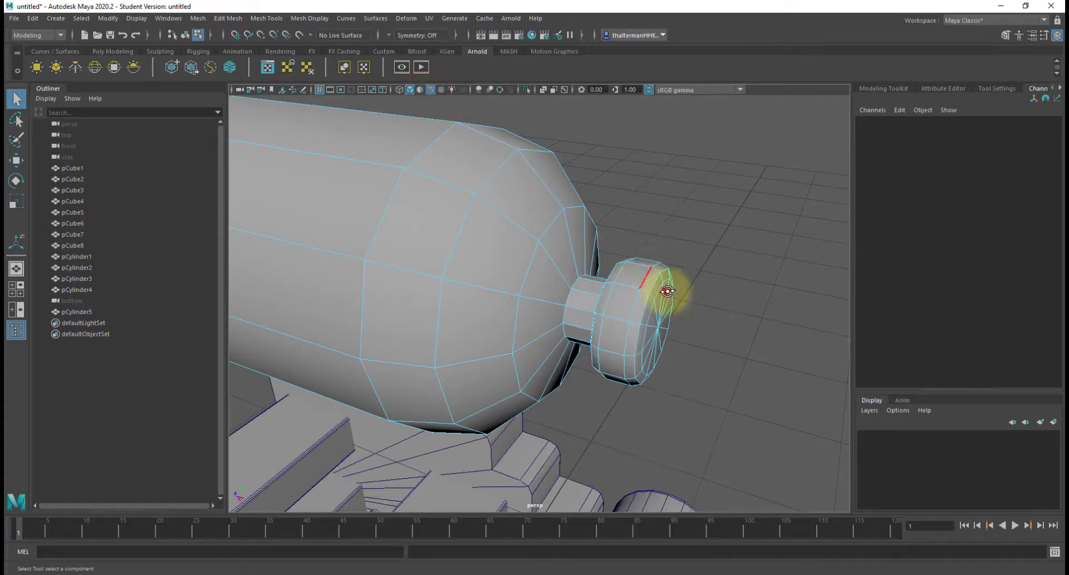
alt+drag(667, 291, 660, 188)
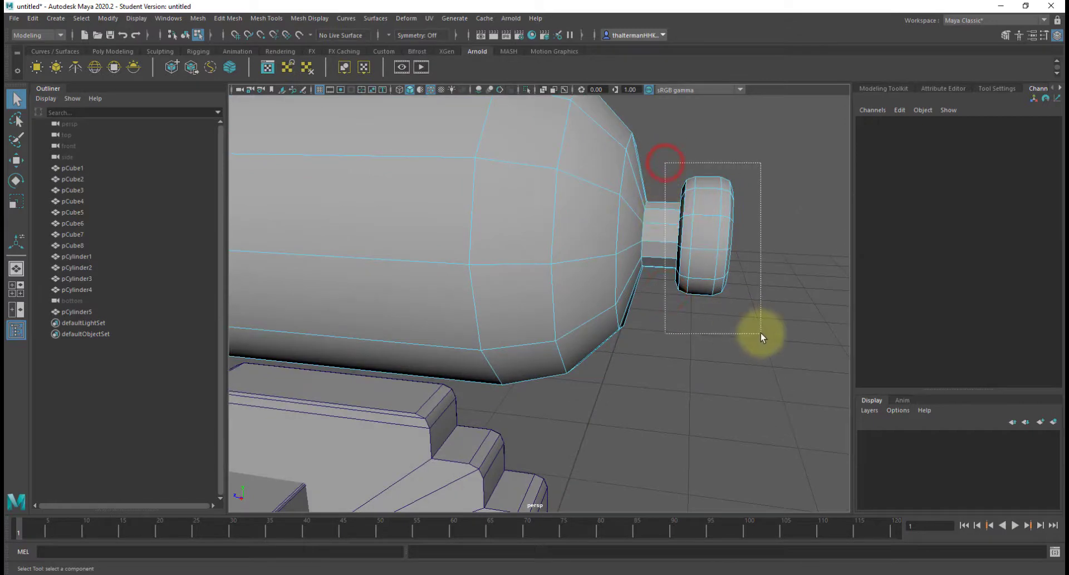
drag(761, 333, 760, 333)
shift+right_drag(699, 262, 779, 263)
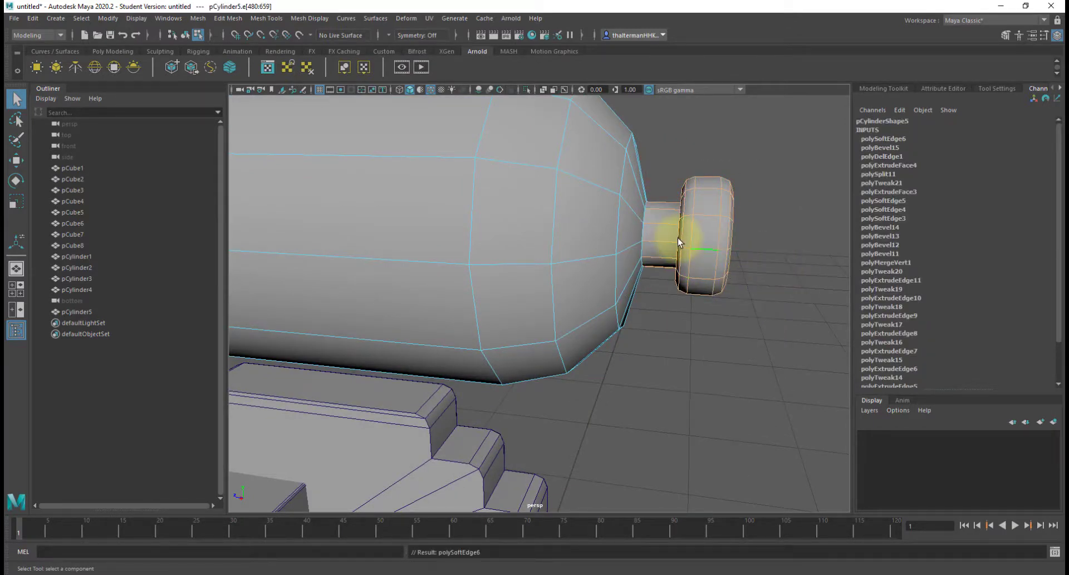
- Select the edge rings around the stem's base and the knob's rims, and harden them
alt+drag(651, 231, 682, 283)
double_click(615, 267)
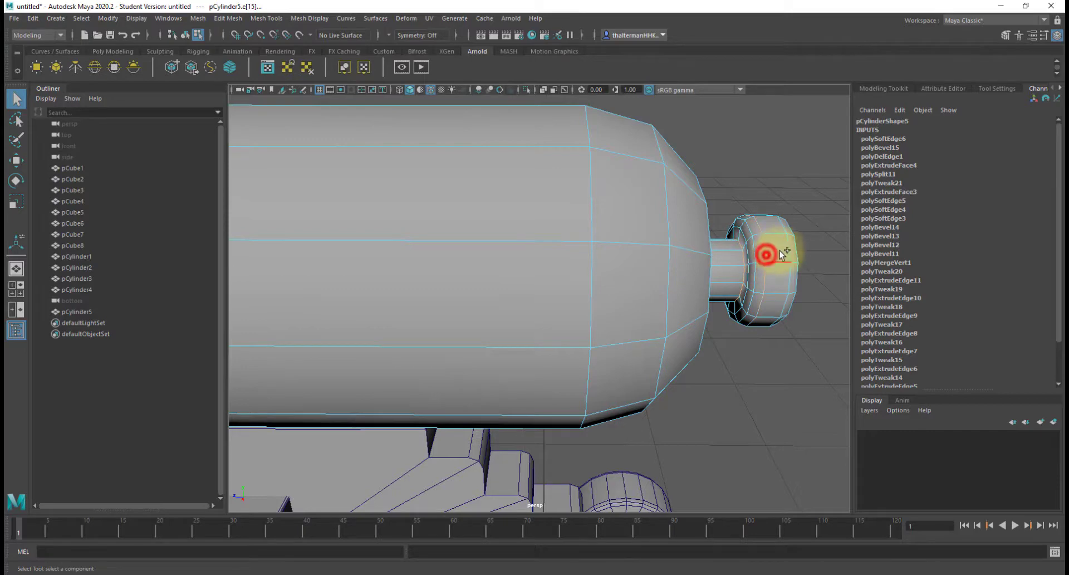
alt+drag(787, 250, 699, 292)
shift+right_drag(699, 291, 718, 293)
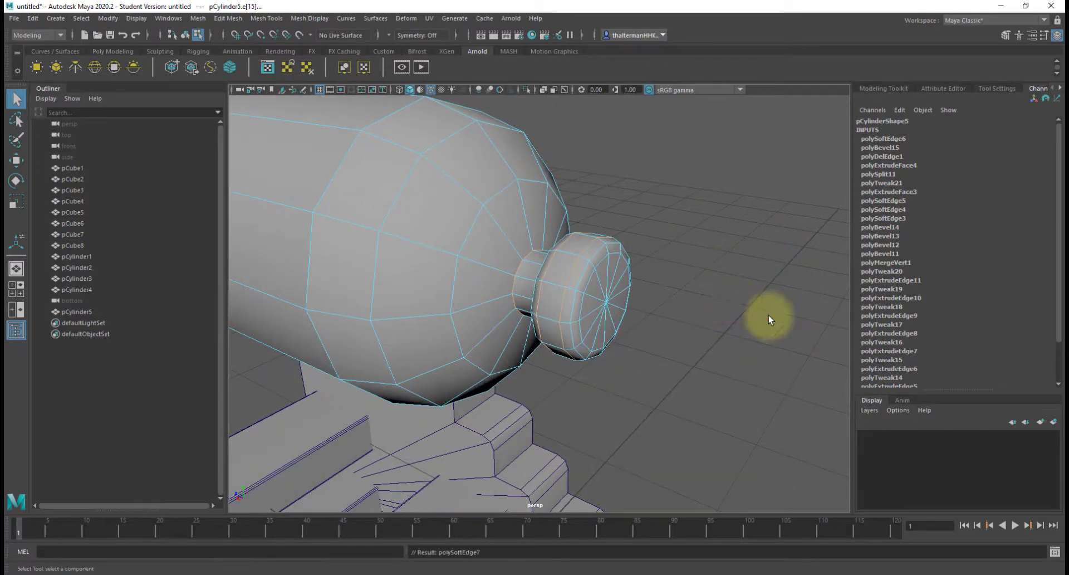
click(727, 298)
- Return the barrel to object selection and hide the wireframe overlay on the shaded models to inspect the knob's shading
right_click(648, 281)
click(680, 268)
click(703, 240)
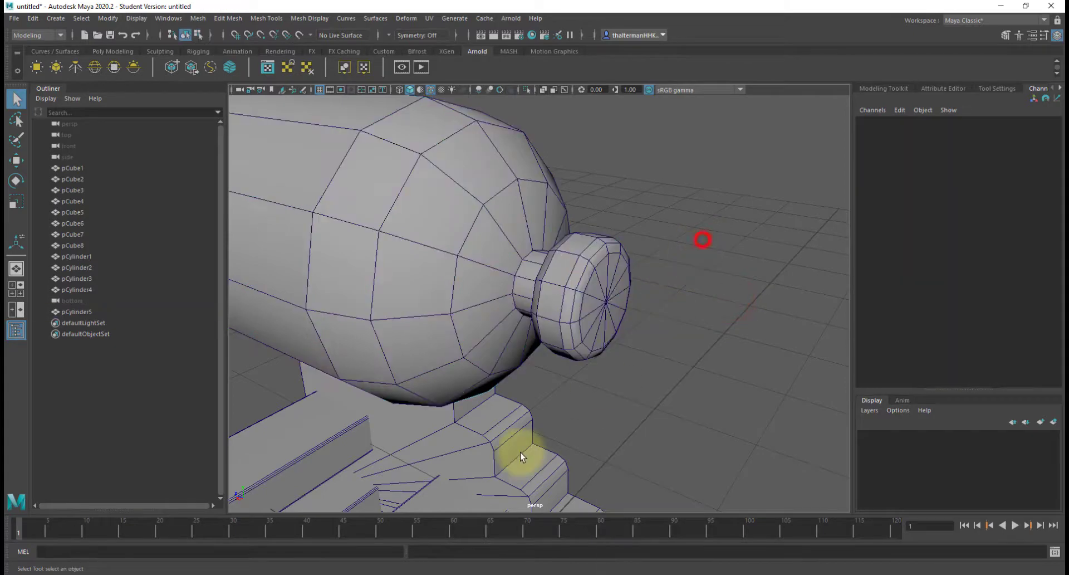
click(522, 461)
click(429, 90)
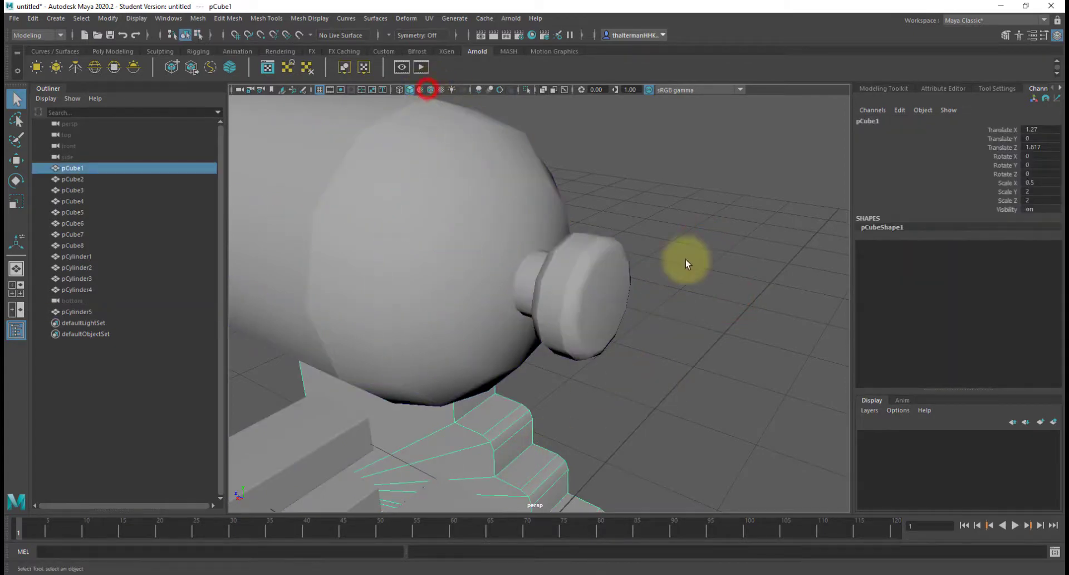
click(690, 257)
mouse_move(630, 330)
alt+mouse_down()
mouse_move(658, 332)
mouse_move(596, 329)
mouse_move(609, 322)
alt+mouse_up()
scroll(494, 290, down, 6)
- Create a new polygon cylinder next to the cannon barrel and set its Subdivisions Axis to 12
click(494, 289)
alt+drag(501, 303, 523, 285)
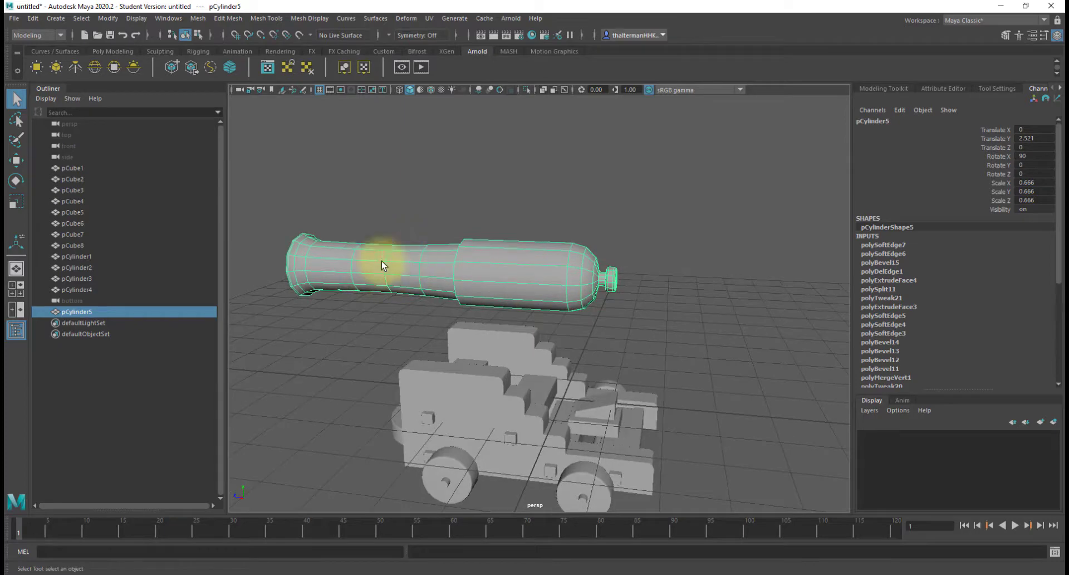
alt+drag(477, 298, 586, 292)
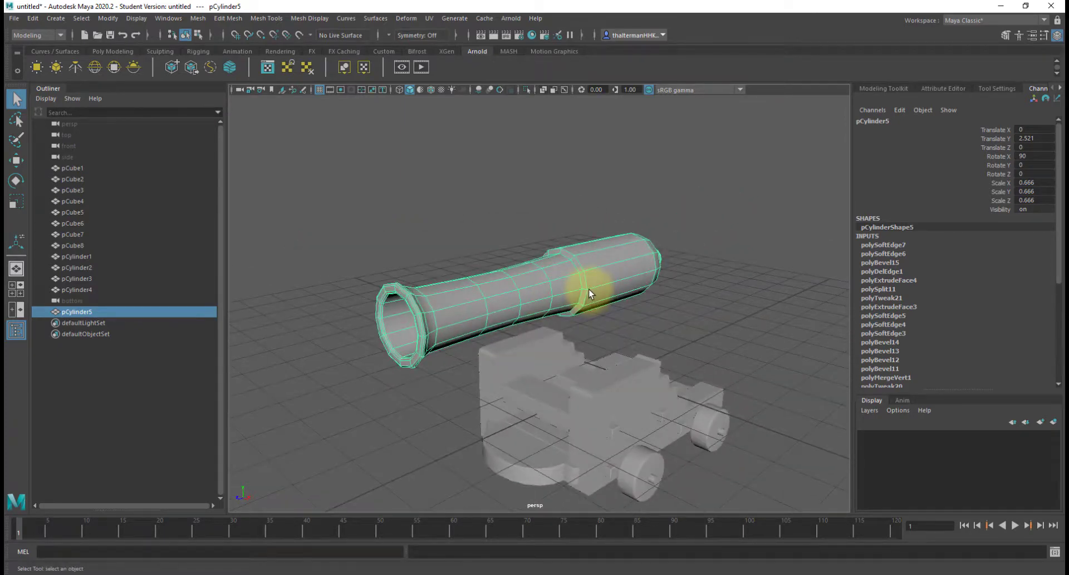
shift+right_click(585, 290)
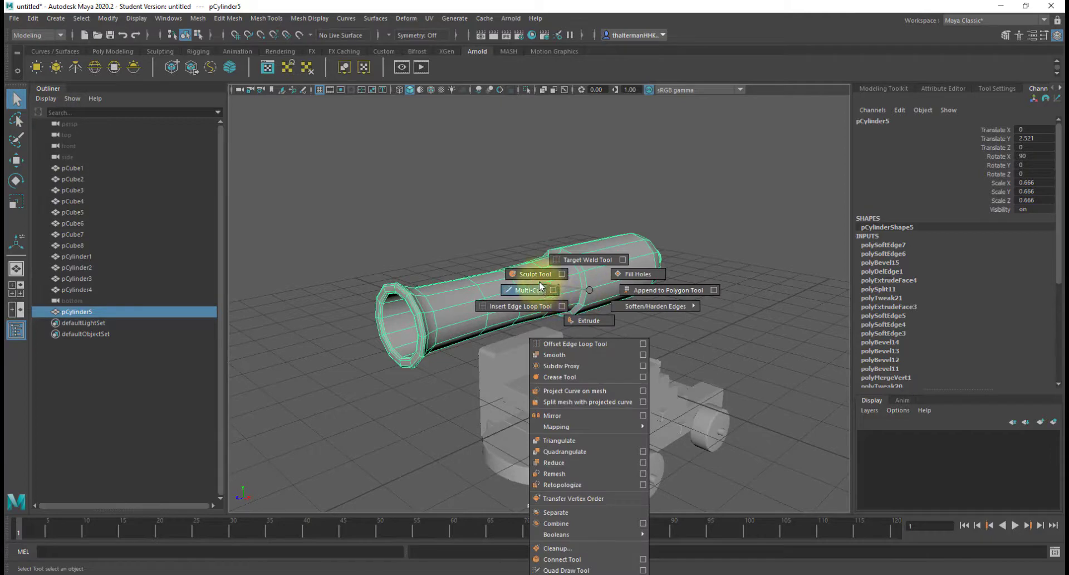
click(588, 289)
click(519, 201)
shift+right_drag(519, 198, 456, 200)
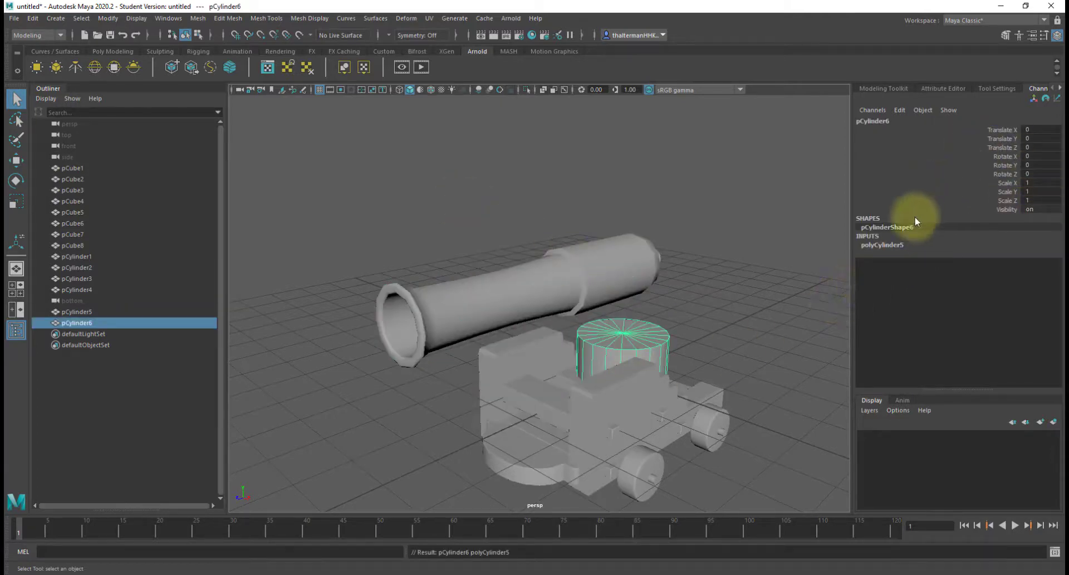
click(891, 244)
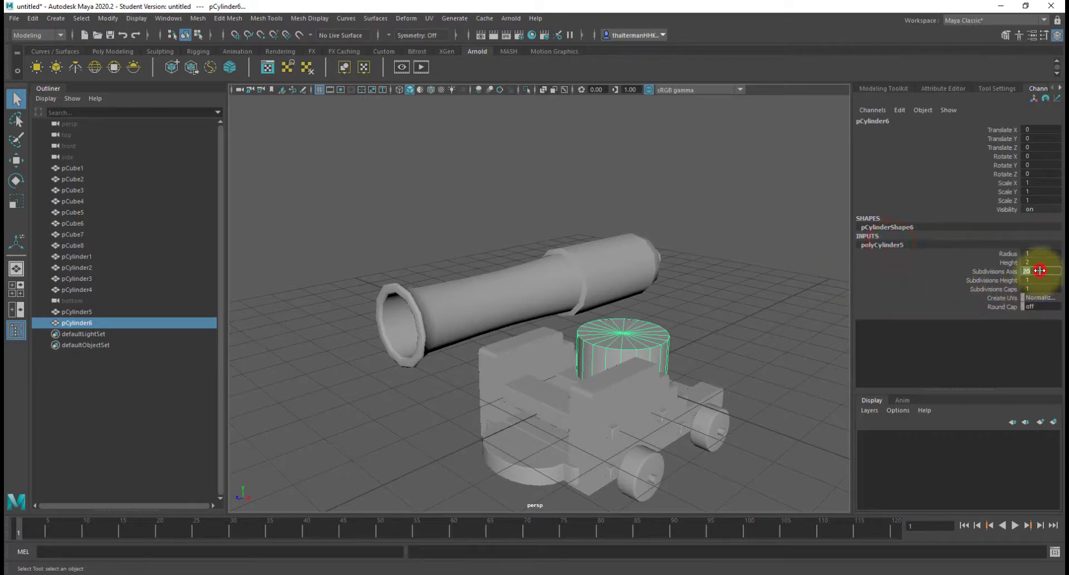
key(Return)
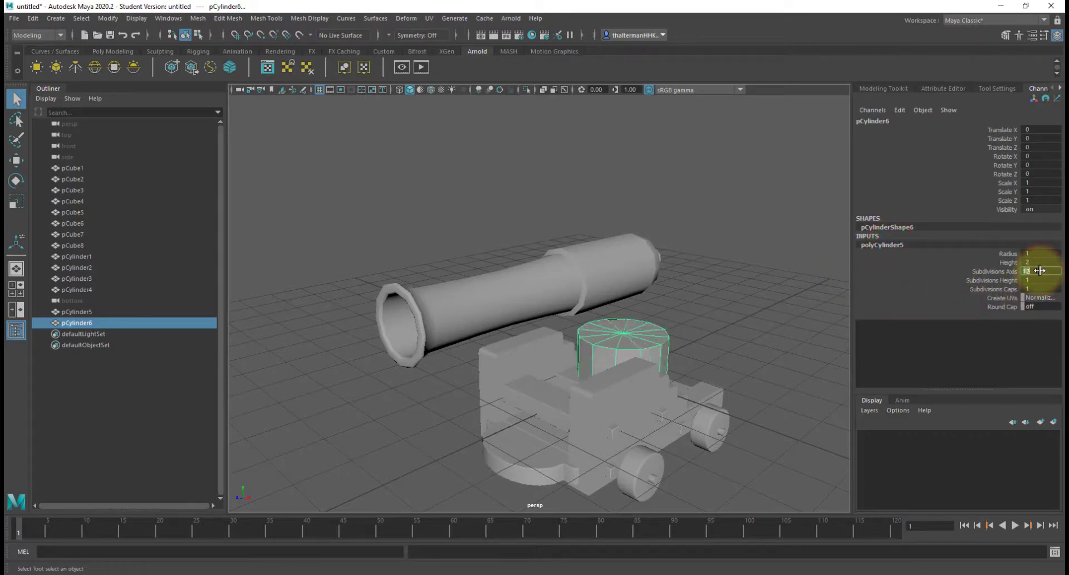
- Rotate the cylinder -90 degrees about Z so it lies across the carriage, and scale it down uniformly to about 0.43
right_drag(629, 336, 668, 274)
key(e)
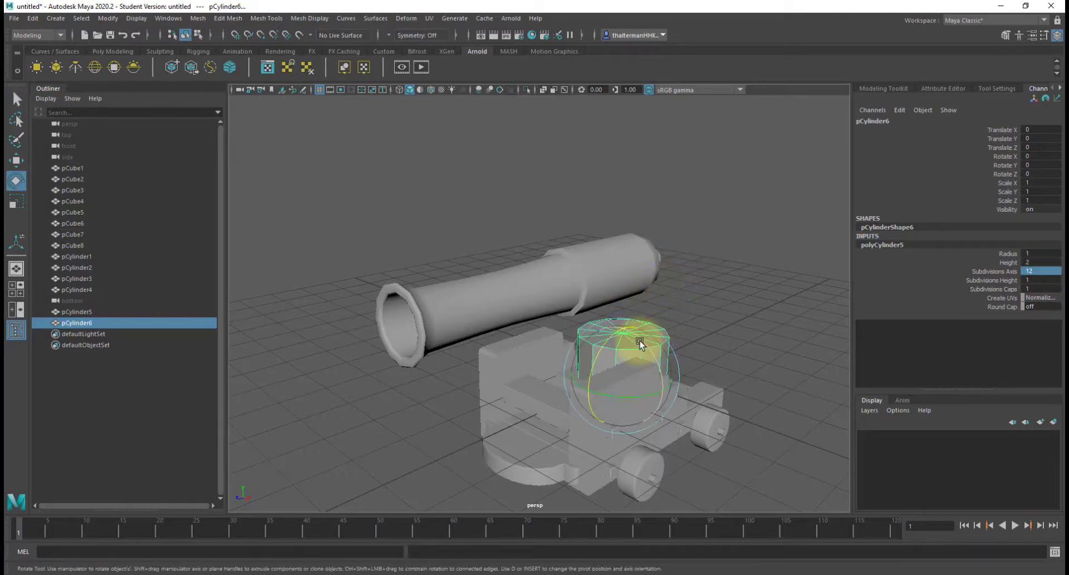
drag(645, 335, 652, 423)
key(r)
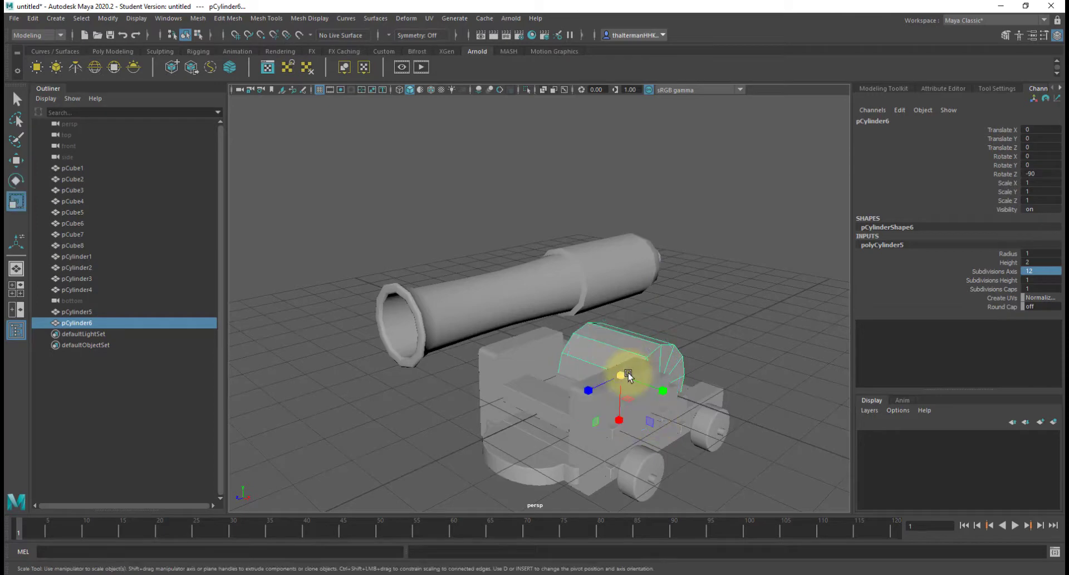
drag(620, 377, 575, 406)
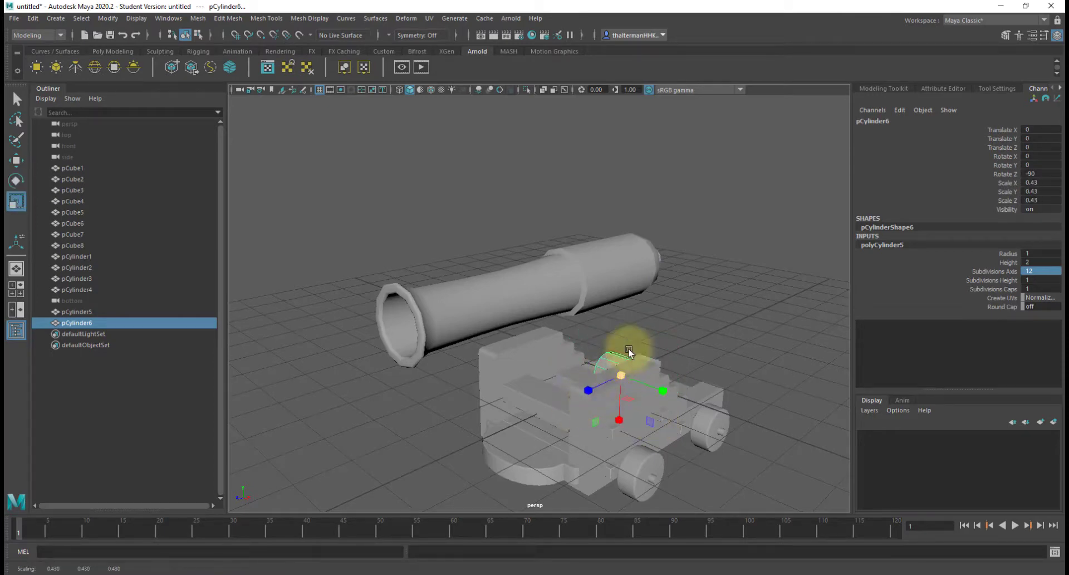
- Move the cylinder onto the barrel at the step in its thickness, about Translate Y 2.521 and Translate Z 1.994
alt+drag(626, 353, 476, 294)
key(w)
drag(487, 354, 589, 275)
alt+drag(534, 304, 424, 312)
- Scale the cylinder into a thin pin through the barrel, about 0.137 in thickness and 1.486 along its length
key(e)
key(r)
drag(402, 279, 273, 302)
drag(448, 264, 694, 292)
scroll(667, 249, up, 5)
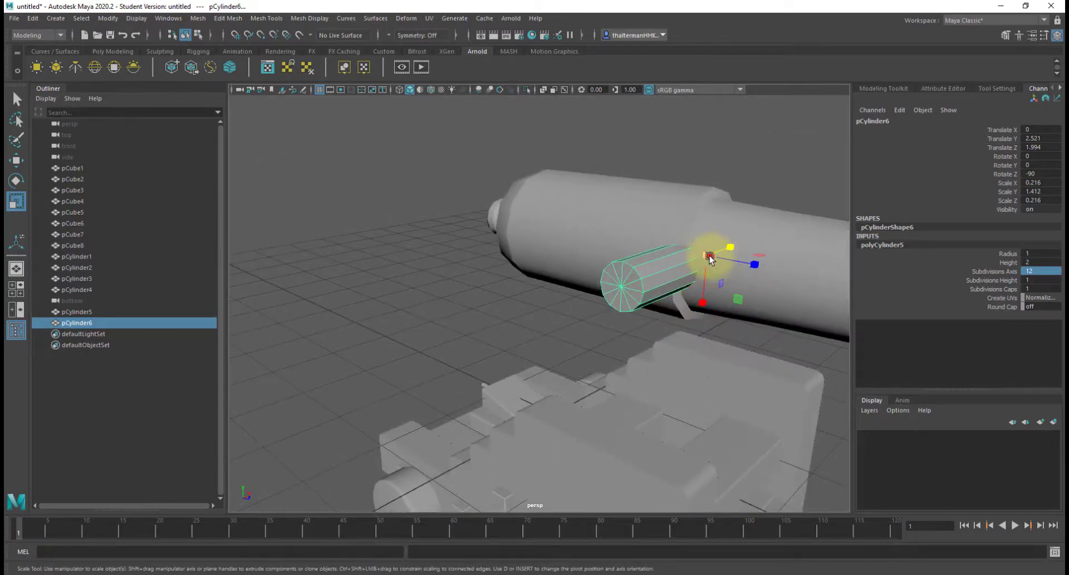
drag(709, 256, 728, 245)
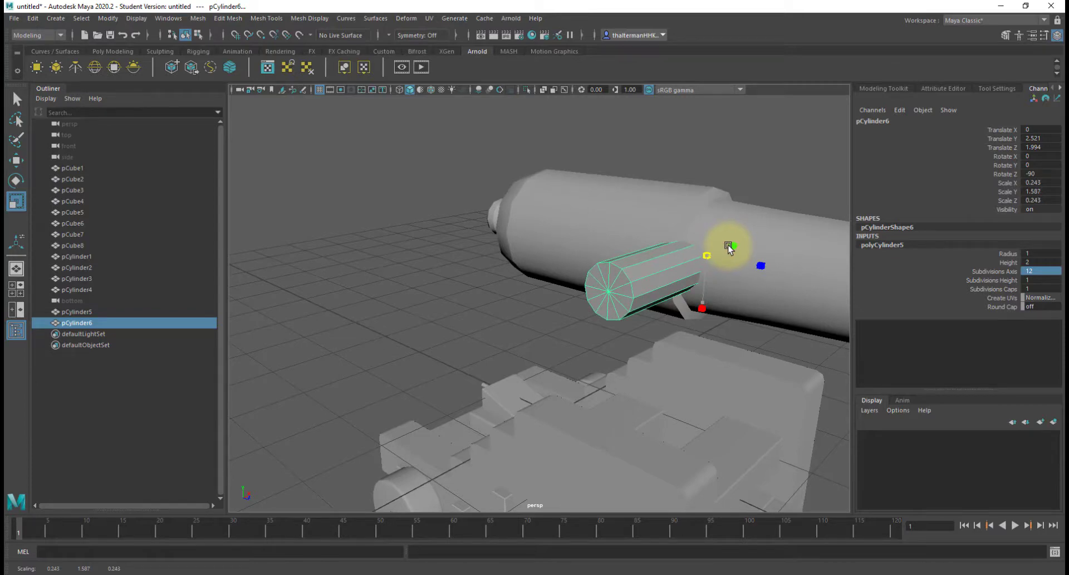
drag(727, 246, 664, 292)
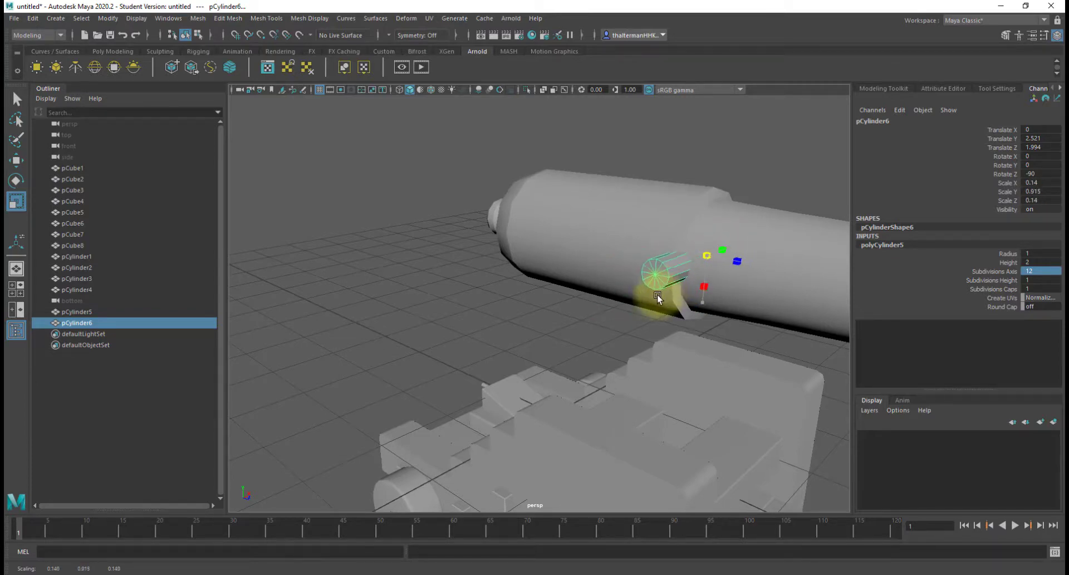
drag(734, 246, 594, 336)
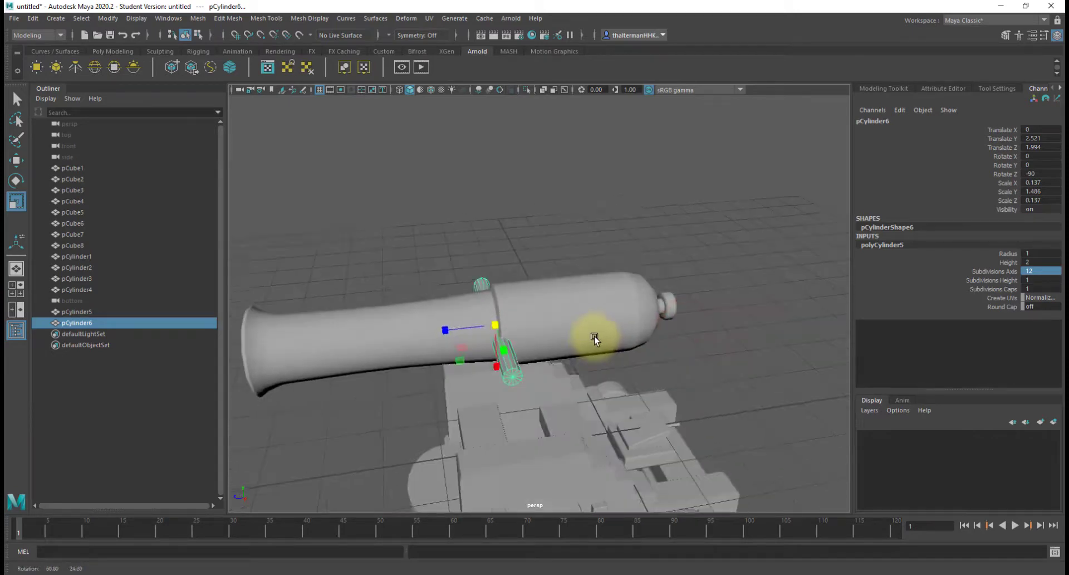
- In the top view, lengthen the cross pin to a Scale Y of about 1.568 so it spans the carriage's side walls
scroll(592, 348, down, 5)
alt+middle_drag(543, 389, 634, 320)
alt+drag(635, 321, 527, 310)
key(space)
drag(479, 337, 458, 310)
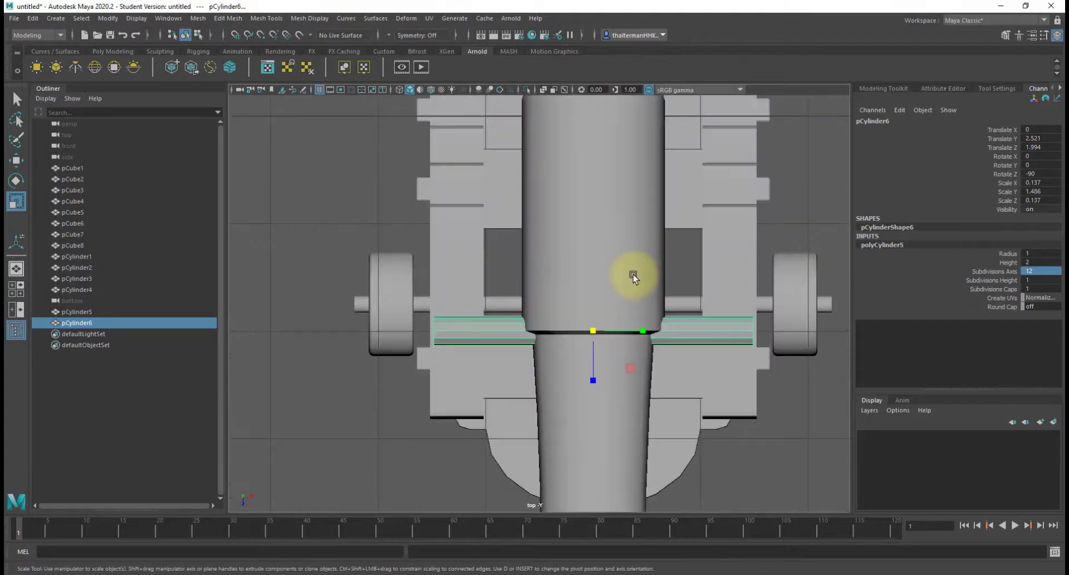
drag(642, 333, 648, 334)
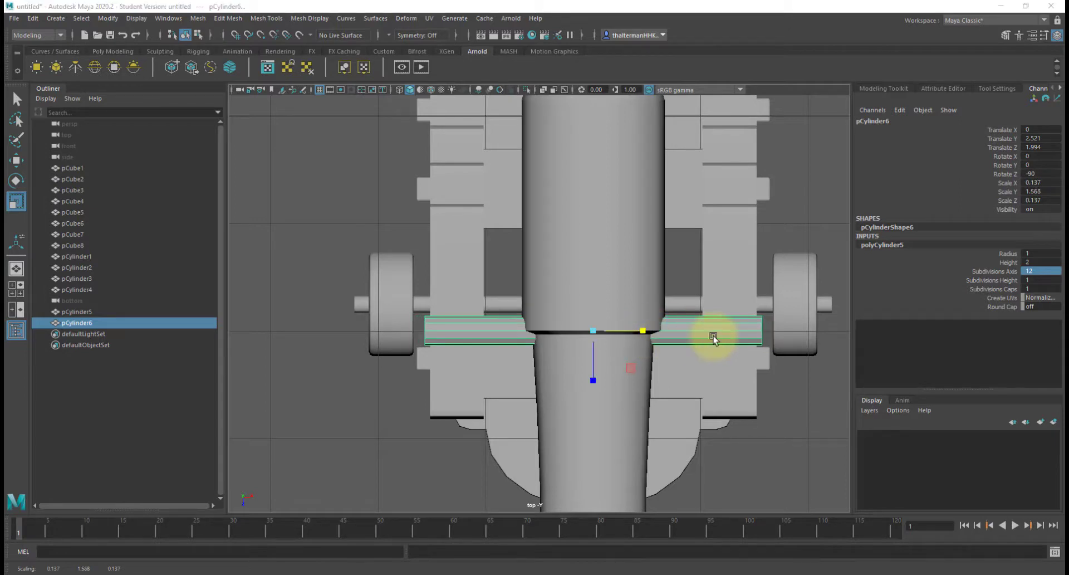
drag(714, 335, 699, 308)
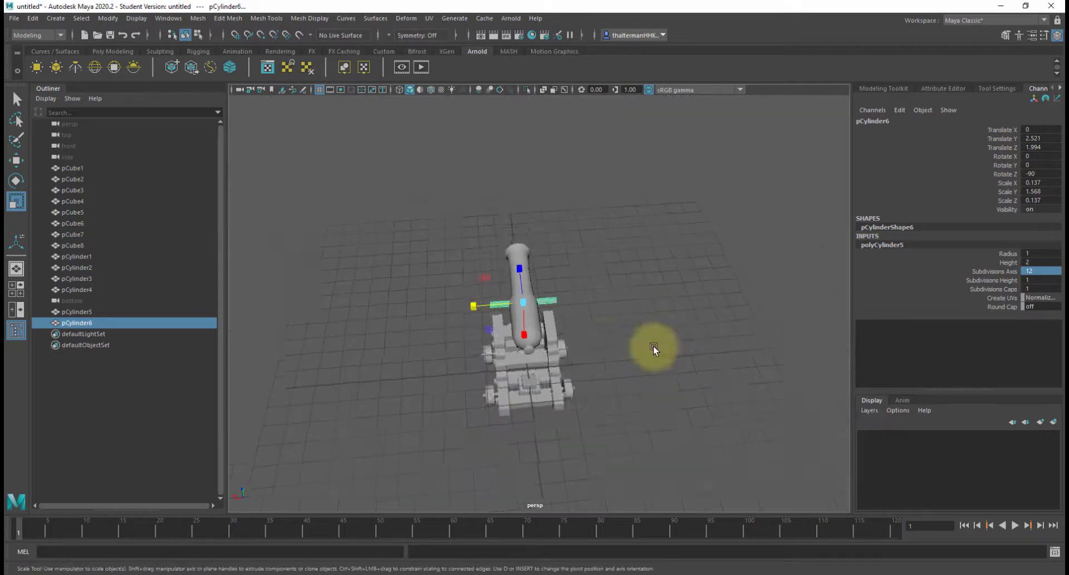
- Connect the pin's lengthwise edges with two segments and spread the two new loops apart until they sit just outside the barrel
alt+drag(595, 346, 694, 319)
scroll(616, 284, up, 5)
alt+drag(616, 284, 427, 313)
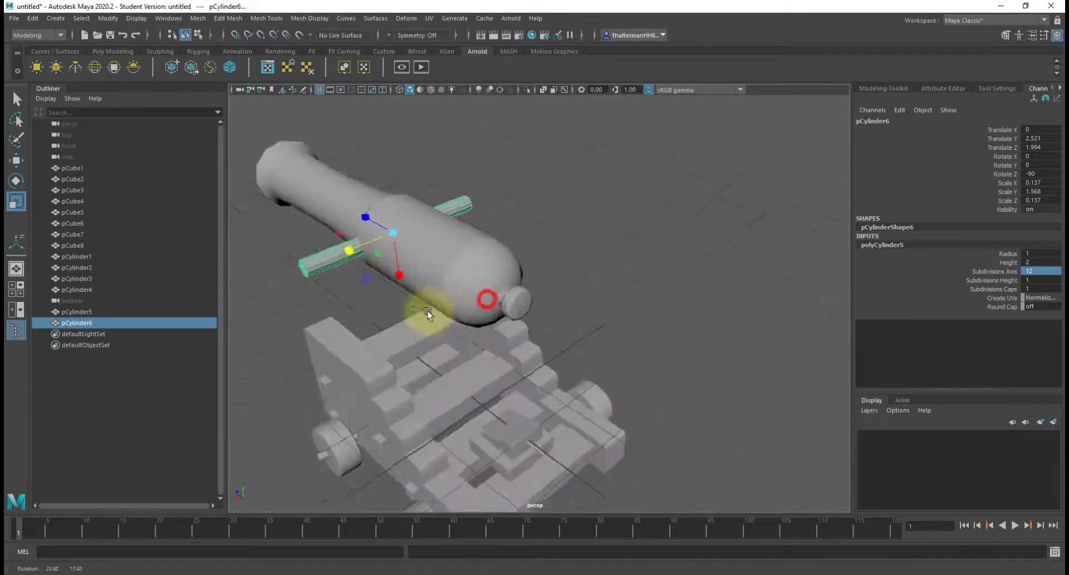
scroll(387, 248, up, 6)
alt+middle_drag(386, 248, 521, 273)
right_drag(328, 232, 326, 209)
drag(330, 206, 356, 270)
shift+right_drag(345, 264, 334, 383)
shift+right_drag(329, 449, 330, 456)
ctrl+middle_drag(479, 232, 461, 232)
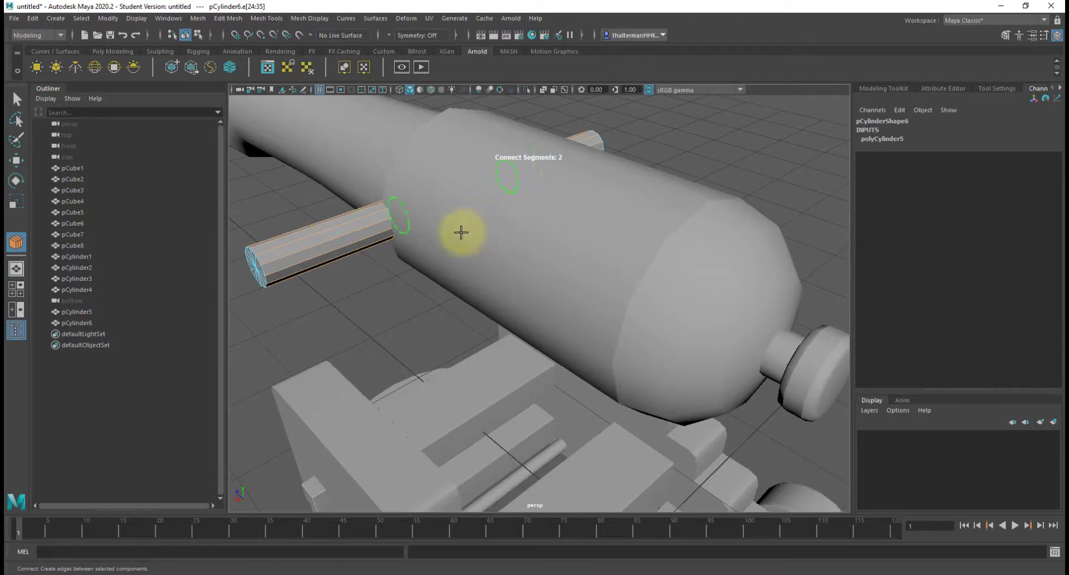
key(r)
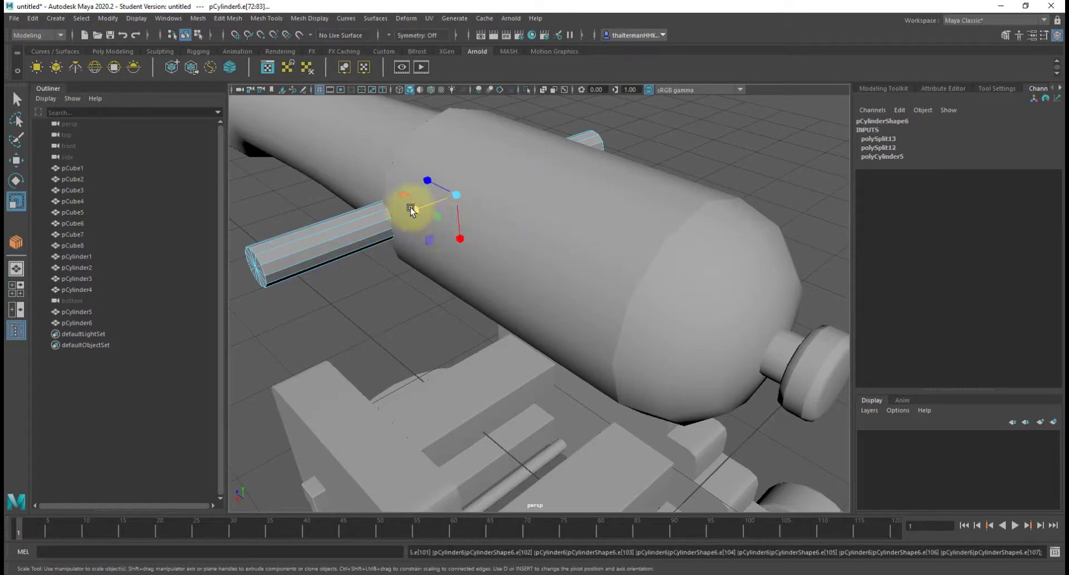
drag(414, 210, 398, 217)
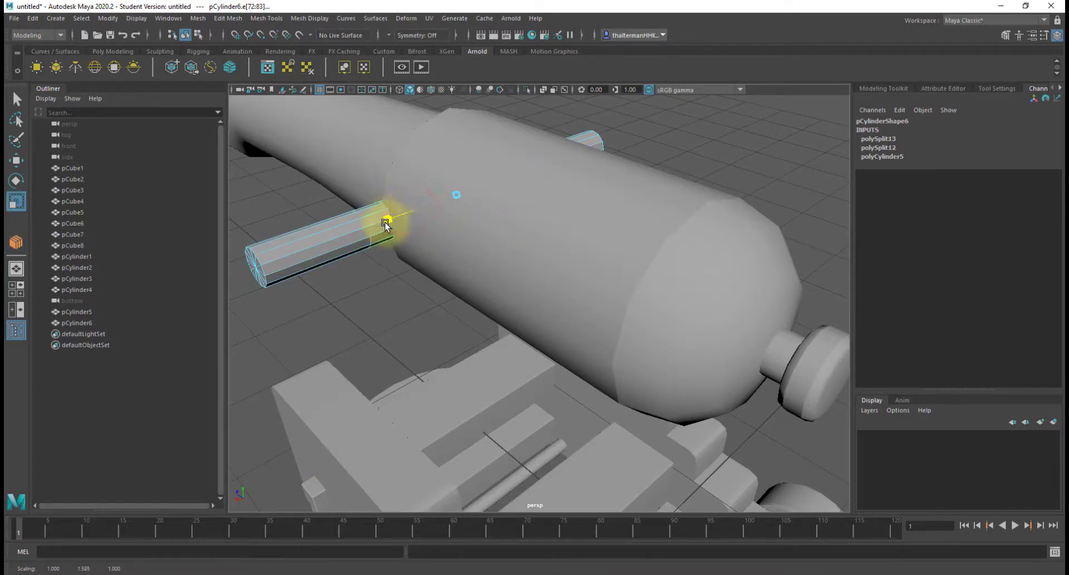
- Select the pin's ring of faces between the two loops and extrude it outward into a thicker collar
right_click(383, 216)
right_drag(386, 238, 386, 239)
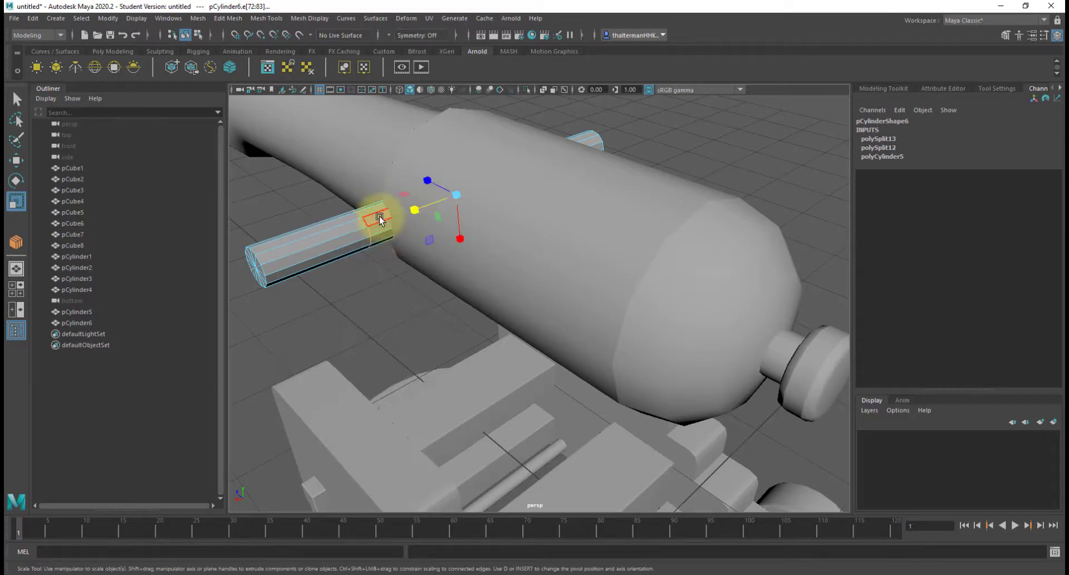
click(380, 222)
shift+double_click(380, 223)
key(ctrl+e)
drag(481, 245, 778, 252)
click(829, 220)
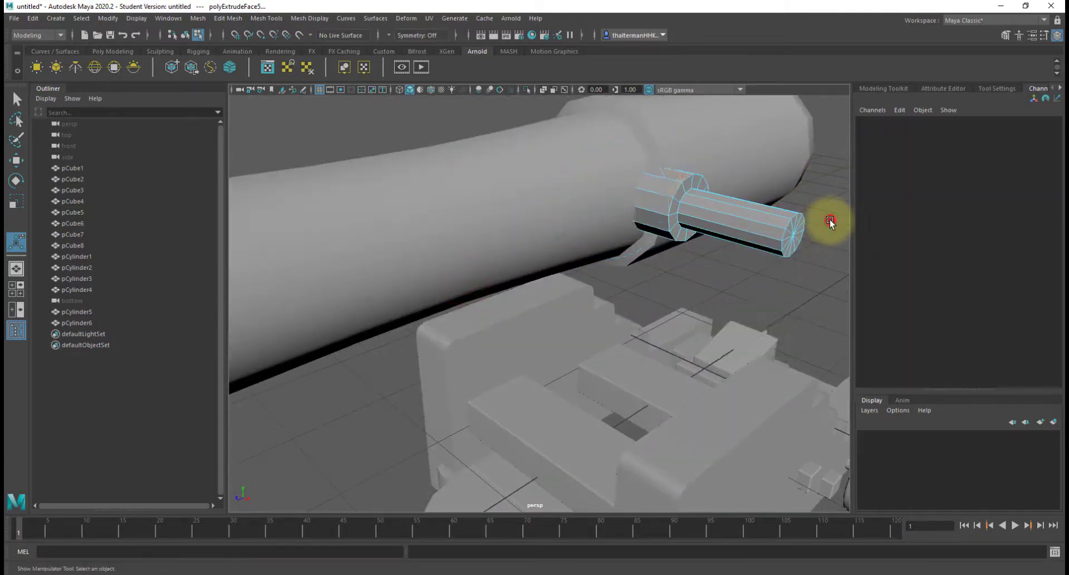
alt+drag(829, 220, 763, 258)
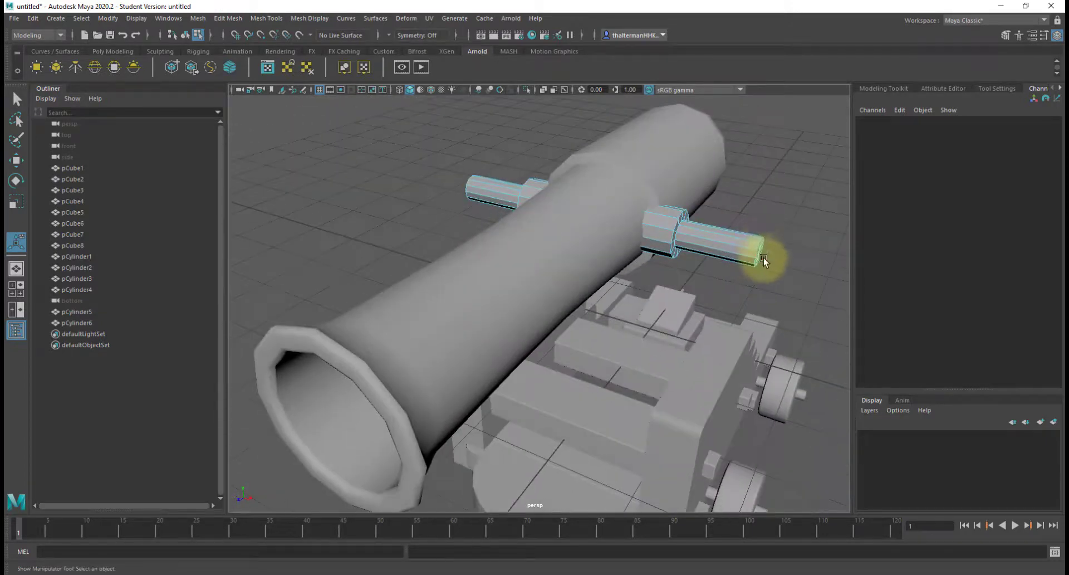
right_drag(751, 255, 705, 254)
key(q)
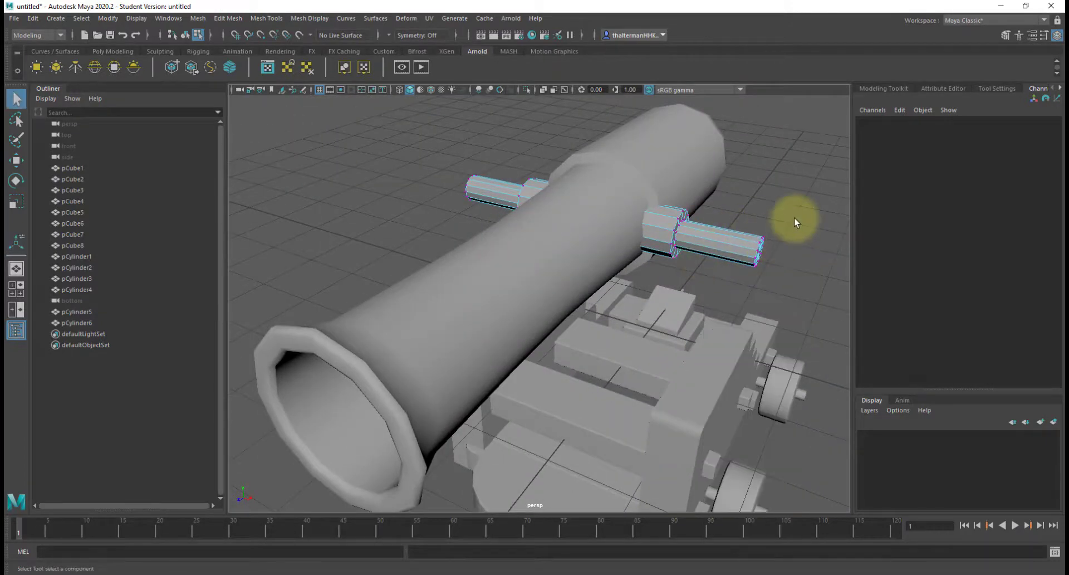
drag(794, 220, 747, 276)
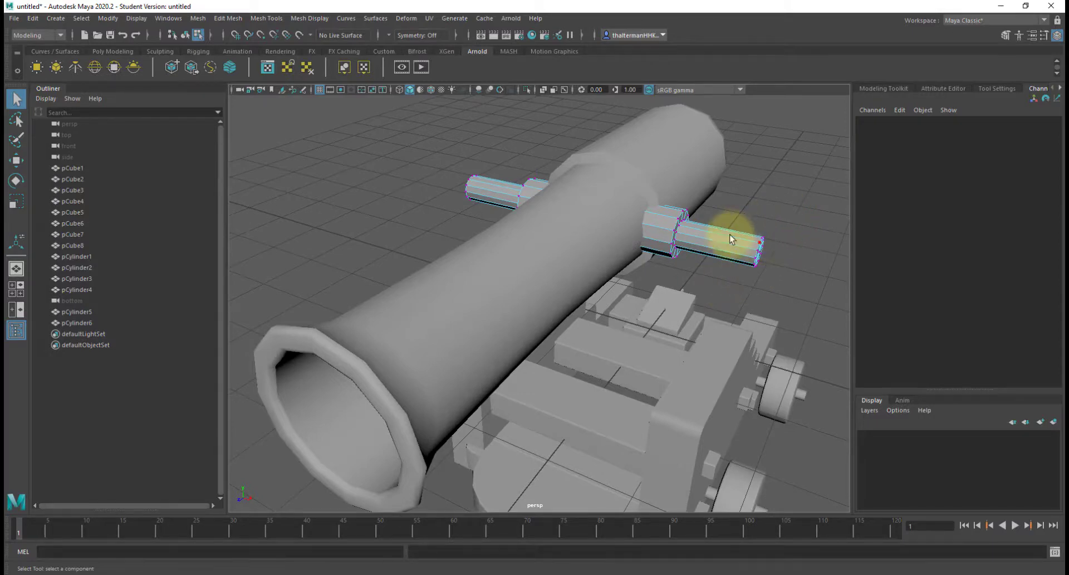
alt+drag(666, 247, 729, 243)
right_drag(600, 200, 599, 173)
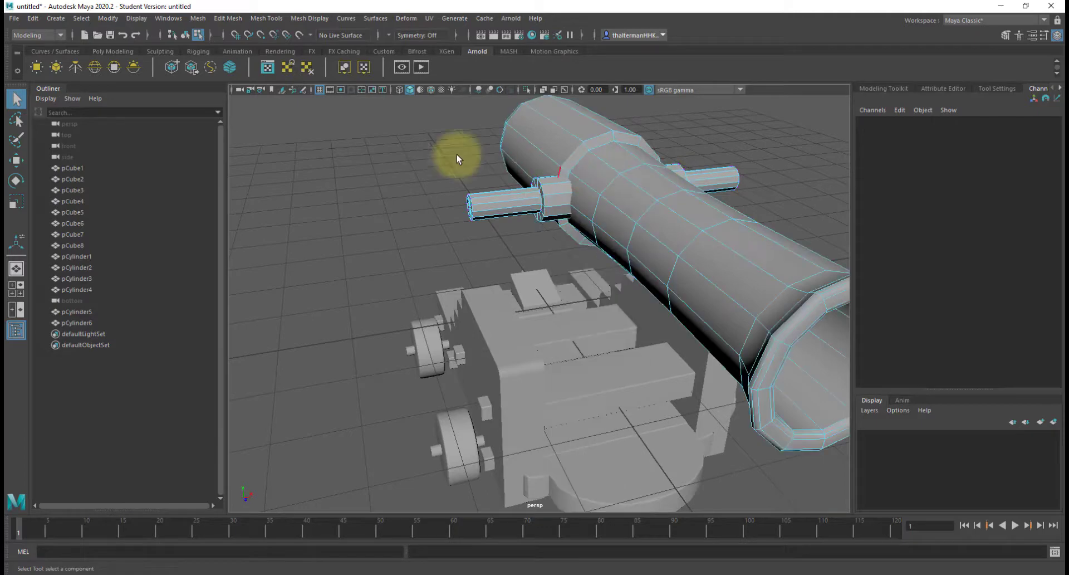
click(513, 200)
right_drag(513, 199, 566, 185)
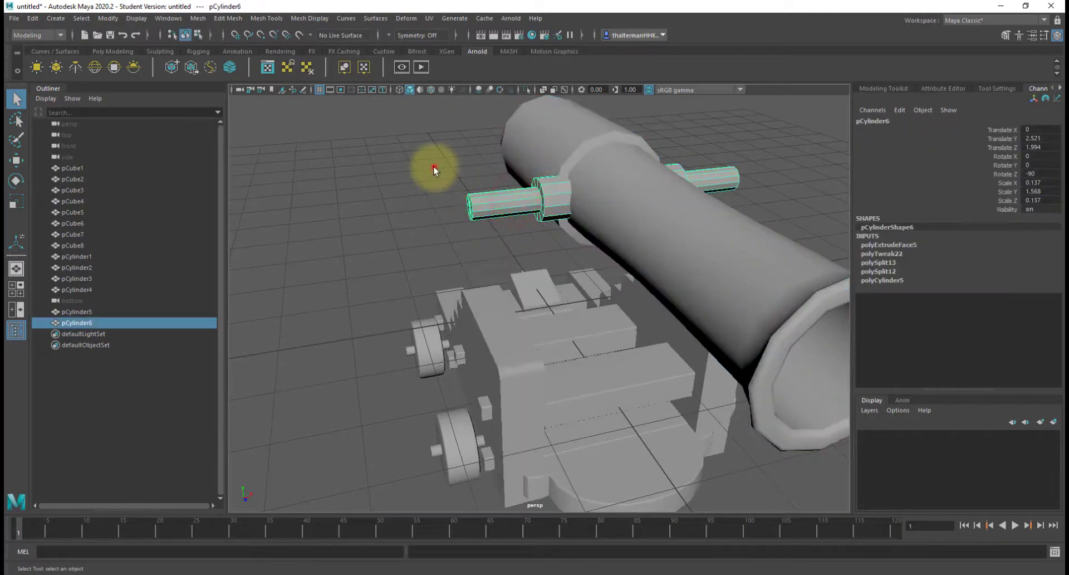
click(434, 167)
click(504, 195)
right_drag(503, 197, 452, 193)
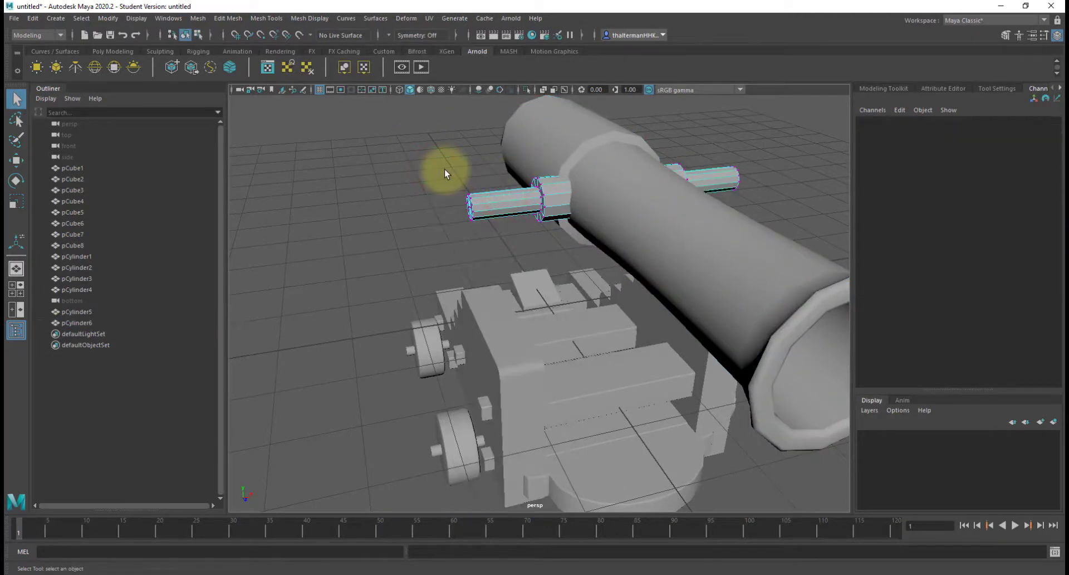
click(611, 143)
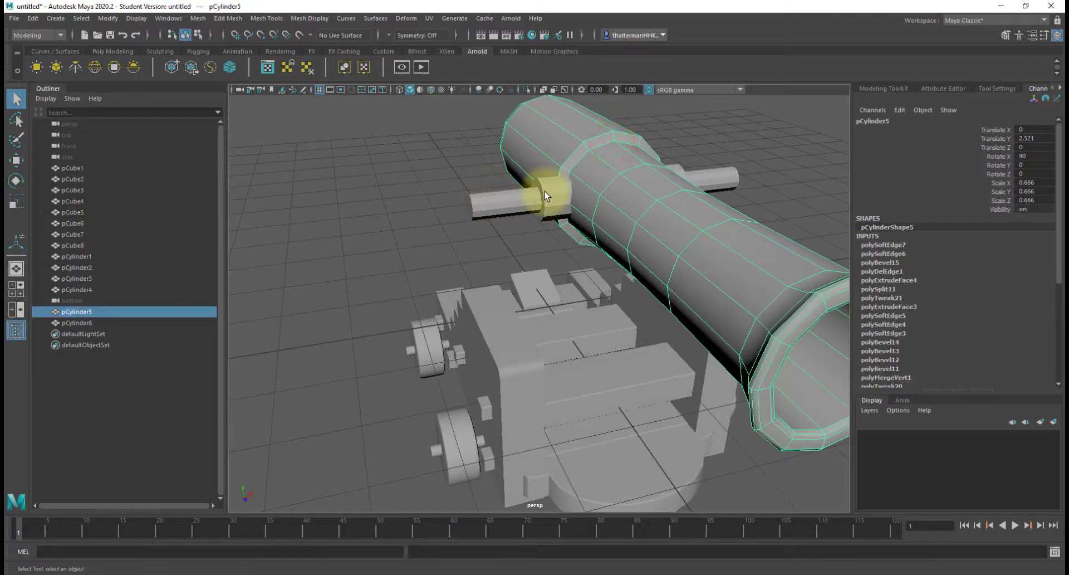
scroll(544, 194, up, 2)
scroll(540, 162, down, 1)
- Select all edges of the cross pin and soften them
click(527, 166)
right_drag(462, 174, 455, 142)
scroll(455, 142, down, 4)
drag(438, 171, 697, 246)
shift+right_drag(734, 238, 796, 237)
- Select the edge rings around the pin's end caps and where the collar meets the thinner pin, and harden them
key(r)
scroll(544, 211, up, 4)
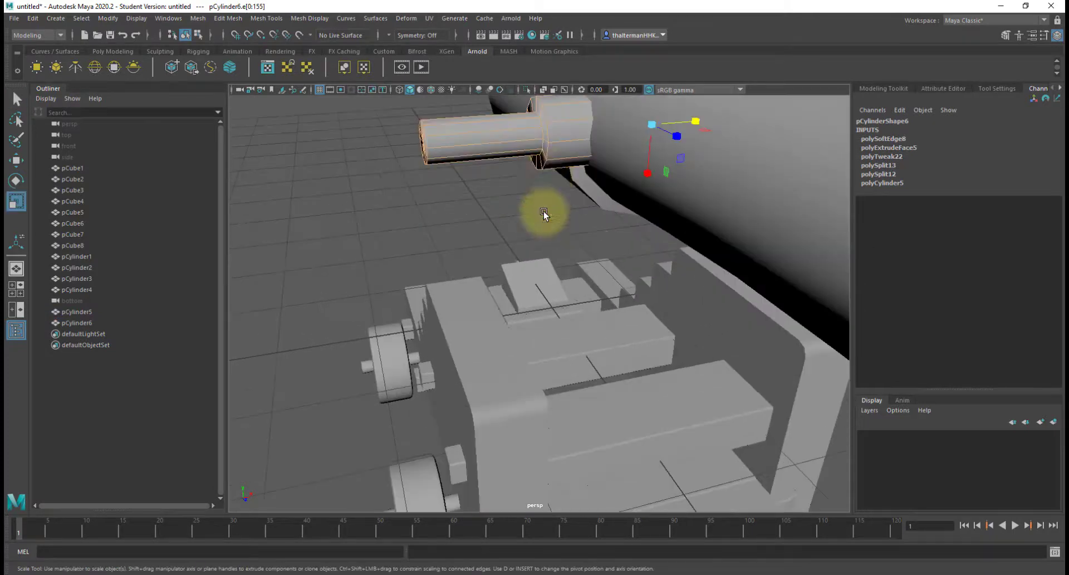
double_click(548, 147)
shift+double_click(543, 146)
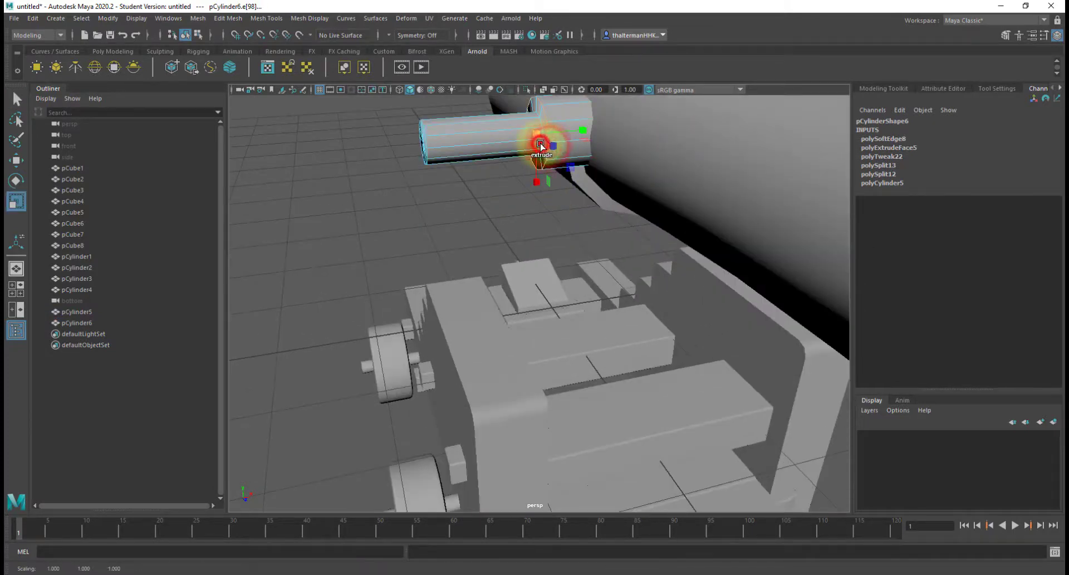
shift+double_click(429, 156)
scroll(557, 132, up, 3)
alt+middle_drag(566, 155, 567, 209)
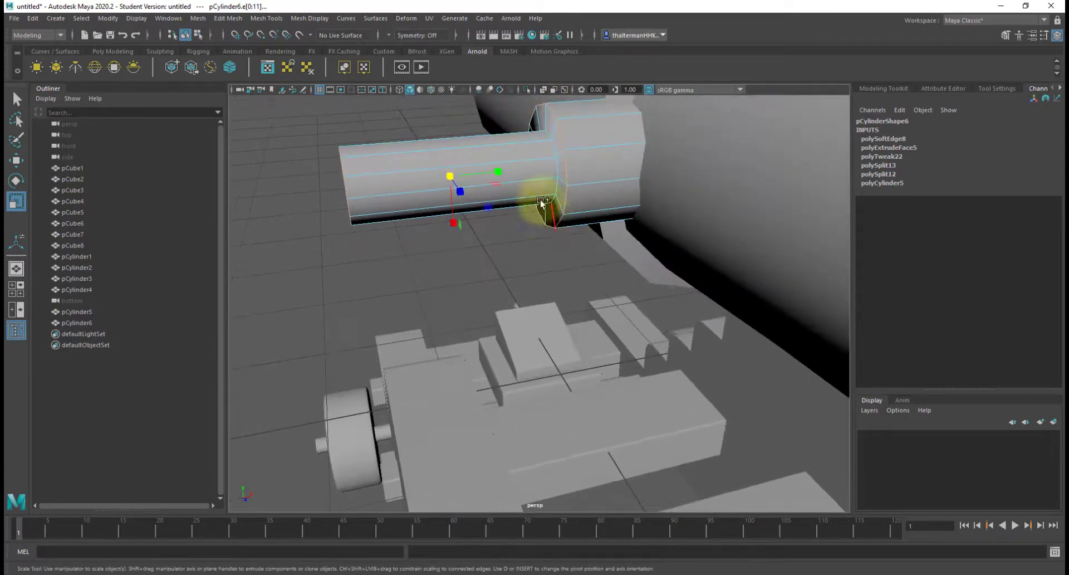
alt+drag(551, 150, 485, 246)
shift+double_click(681, 263)
alt+drag(472, 210, 487, 299)
shift+right_drag(505, 288, 602, 321)
- Return the cross pin to object selection and deselect it to inspect its shading beside the barrel
click(615, 299)
scroll(607, 303, down, 4)
alt+drag(577, 314, 697, 262)
right_drag(697, 260, 735, 245)
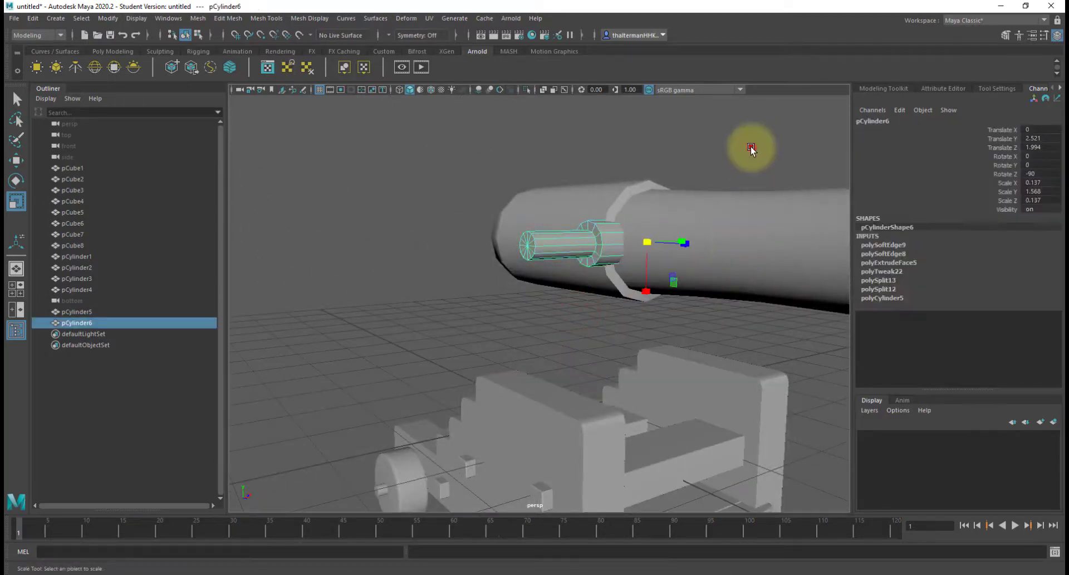
click(750, 147)
- Examine how the cross pin passes through the barrel from the muzzle end, selecting the barrel and the pin in turn
alt+drag(470, 279, 618, 276)
click(478, 245)
shift+click(546, 239)
click(694, 257)
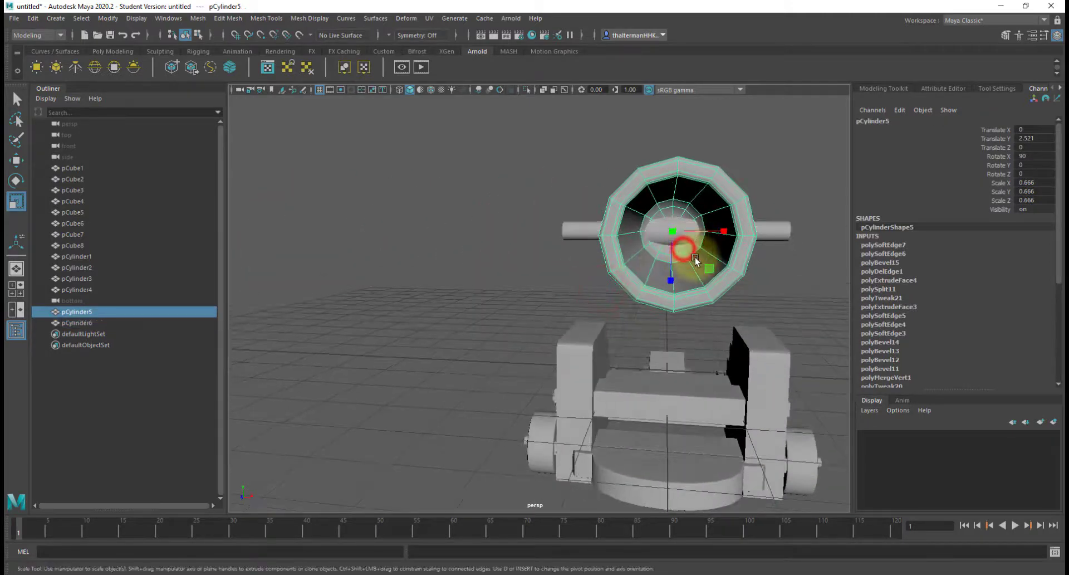
click(810, 296)
click(771, 234)
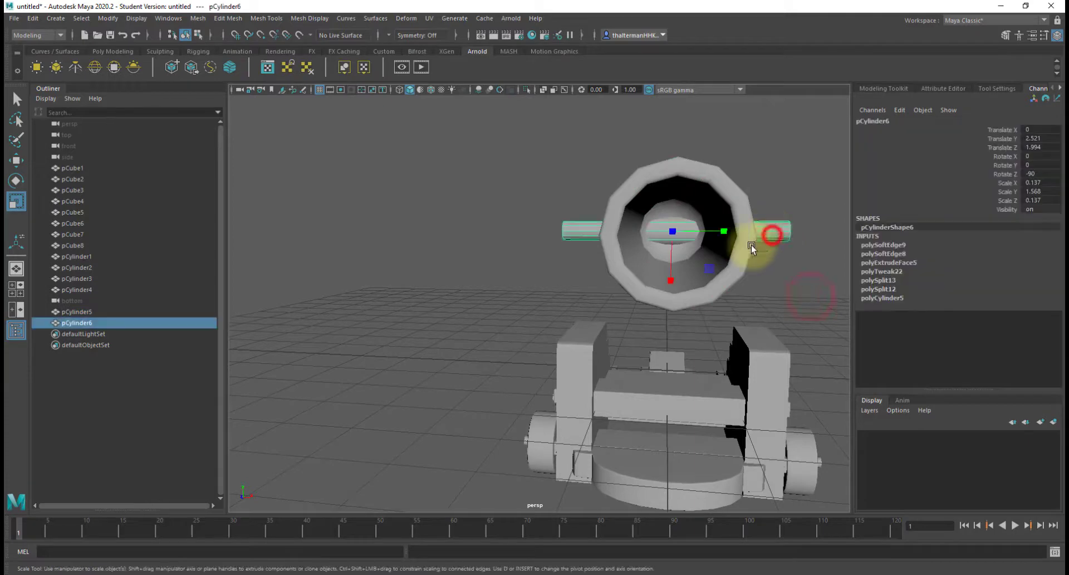
- Switch the barrel to face selection and select the outer face ring at the closed inner end of the bore
click(779, 286)
click(692, 256)
alt+drag(692, 255, 674, 267)
right_drag(673, 269, 673, 292)
click(657, 257)
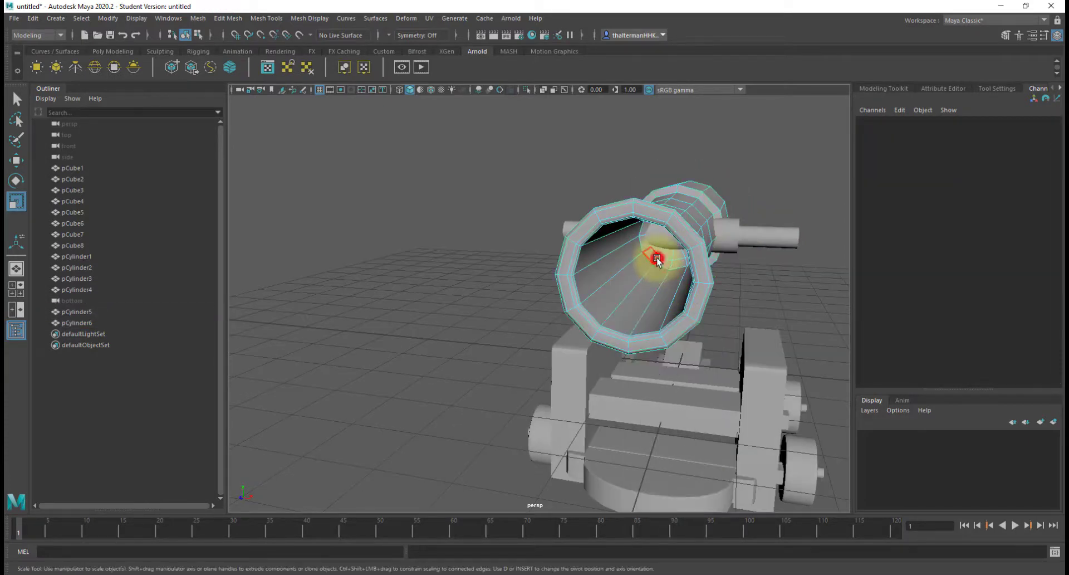
key(q)
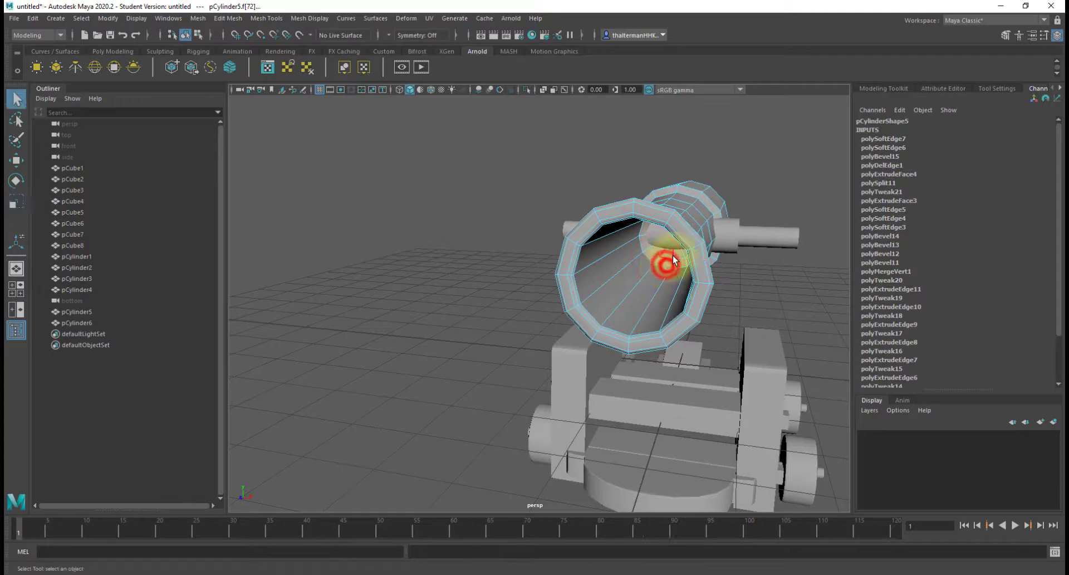
key(shift+period)
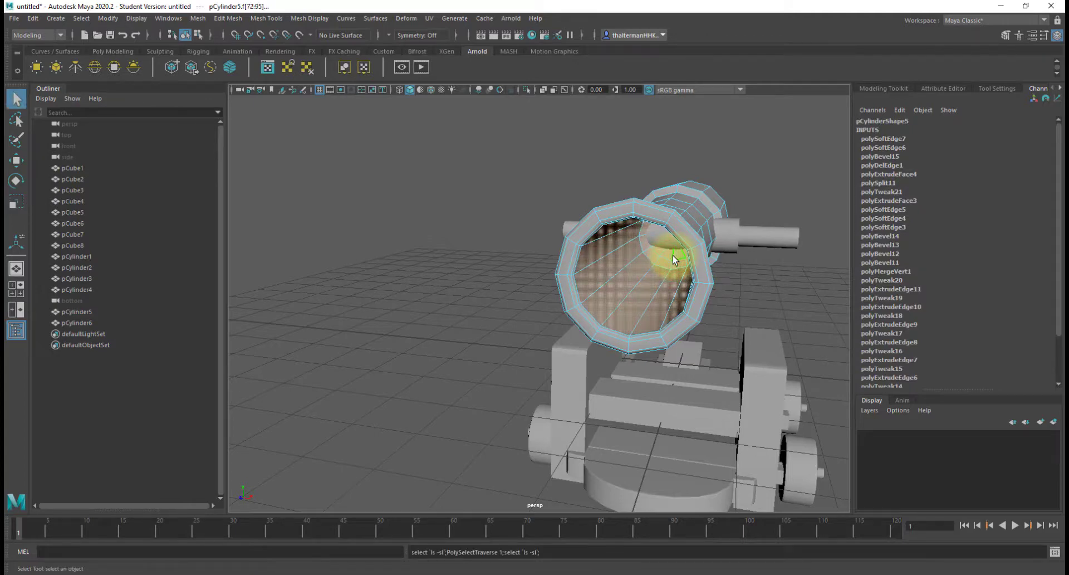
key(ctrl+comma)
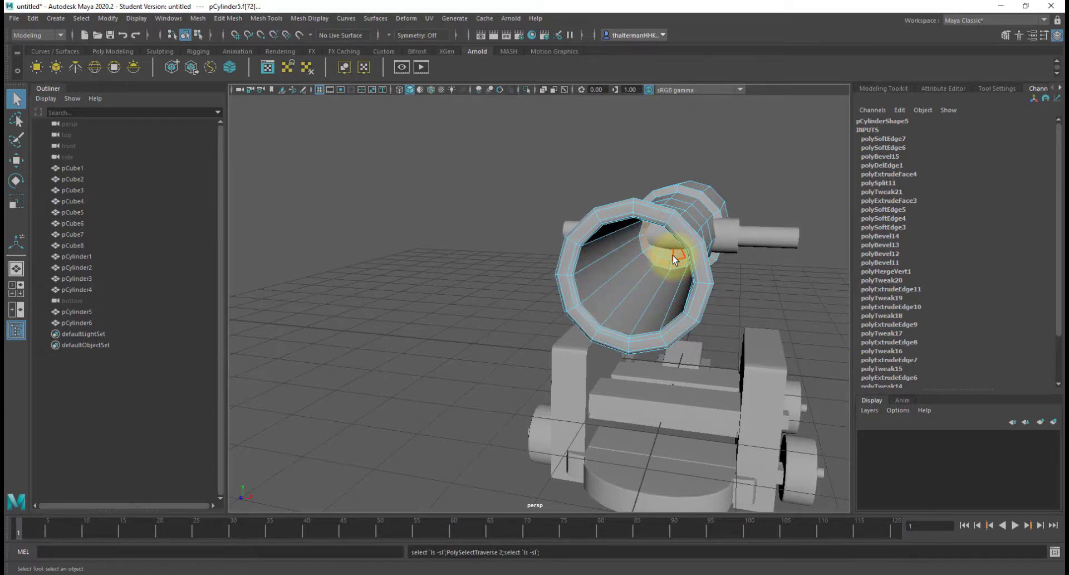
- Add the remaining faces of the bore's closed end to the selection and move them toward the muzzle, in front of the cross pin
alt+drag(673, 256, 685, 245)
scroll(661, 246, up, 5)
click(757, 221)
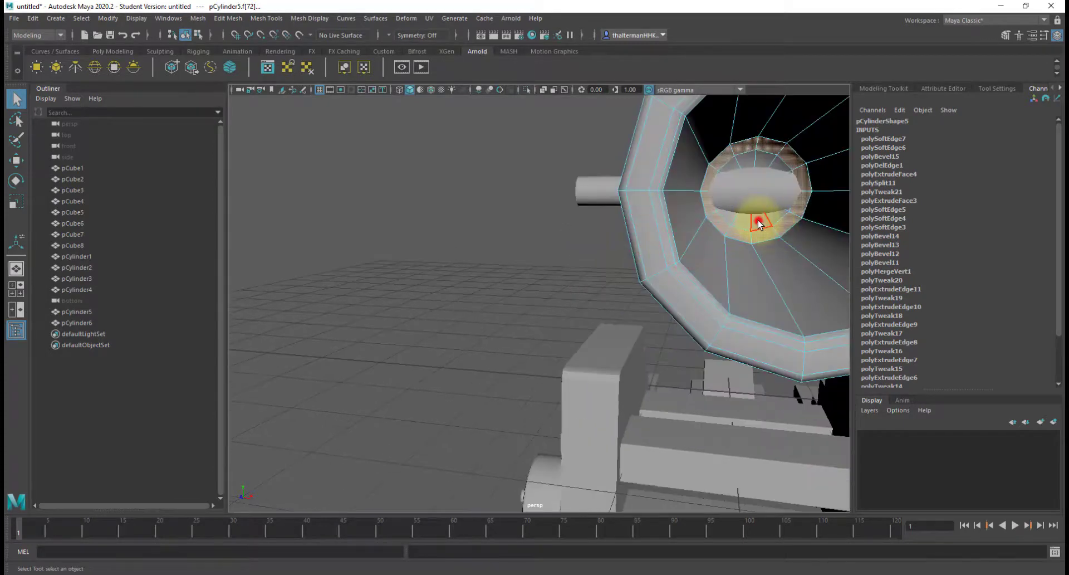
shift+double_click(774, 217)
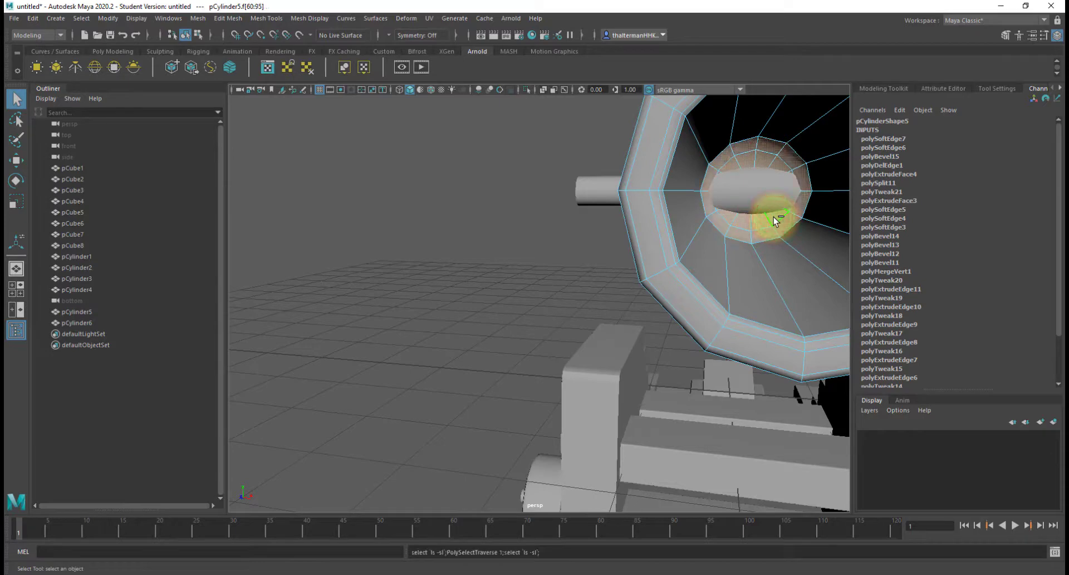
alt+drag(774, 246, 716, 245)
scroll(668, 265, down, 3)
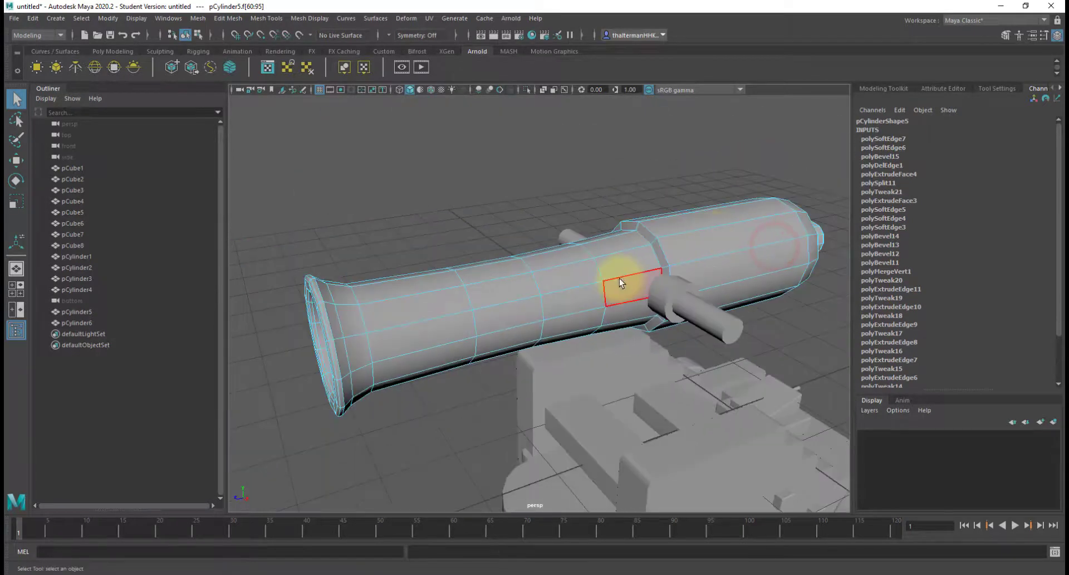
scroll(616, 283, down, 2)
mouse_move(635, 274)
alt+mouse_down()
mouse_move(702, 257)
mouse_move(651, 246)
mouse_move(625, 281)
mouse_move(594, 287)
mouse_move(644, 290)
mouse_move(655, 275)
alt+mouse_up()
key(w)
scroll(654, 275, up, 5)
alt+drag(700, 243, 748, 241)
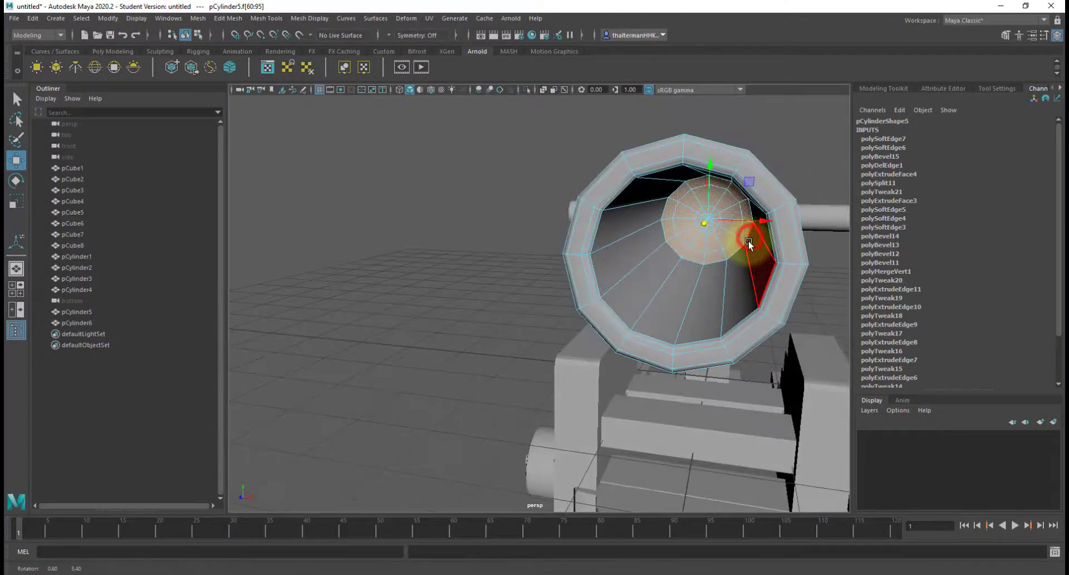
click(821, 278)
- Select the barrel and cross pin as objects and lower them in the side view to a height of about 1.17
alt+drag(776, 277, 637, 273)
scroll(754, 276, down, 5)
right_click(636, 271)
right_drag(638, 271, 675, 257)
click(676, 280)
shift+click(683, 257)
alt+drag(674, 283, 640, 270)
key(space)
key(f)
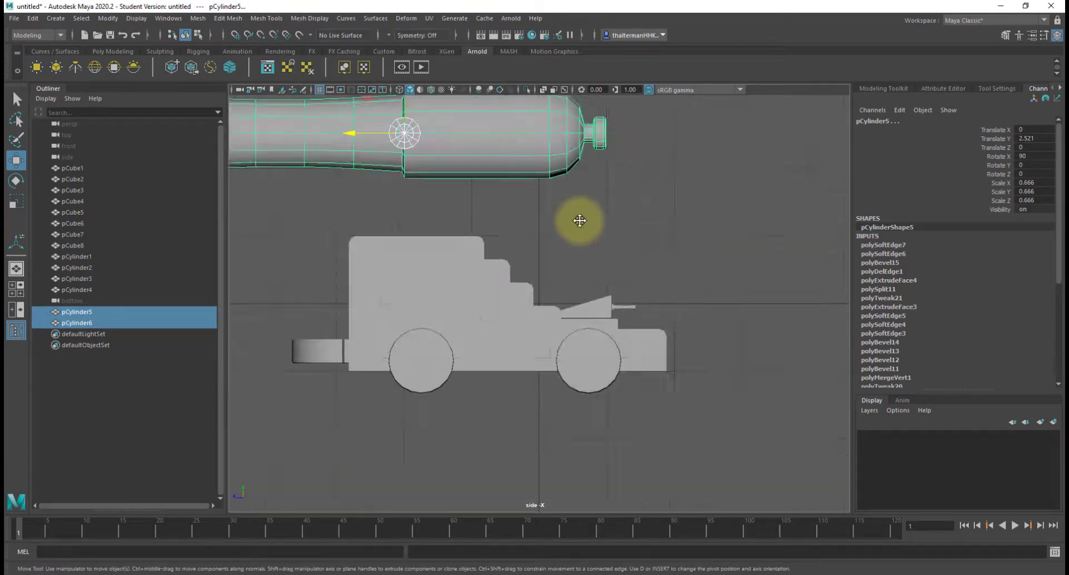
drag(545, 186, 564, 279)
drag(564, 280, 566, 277)
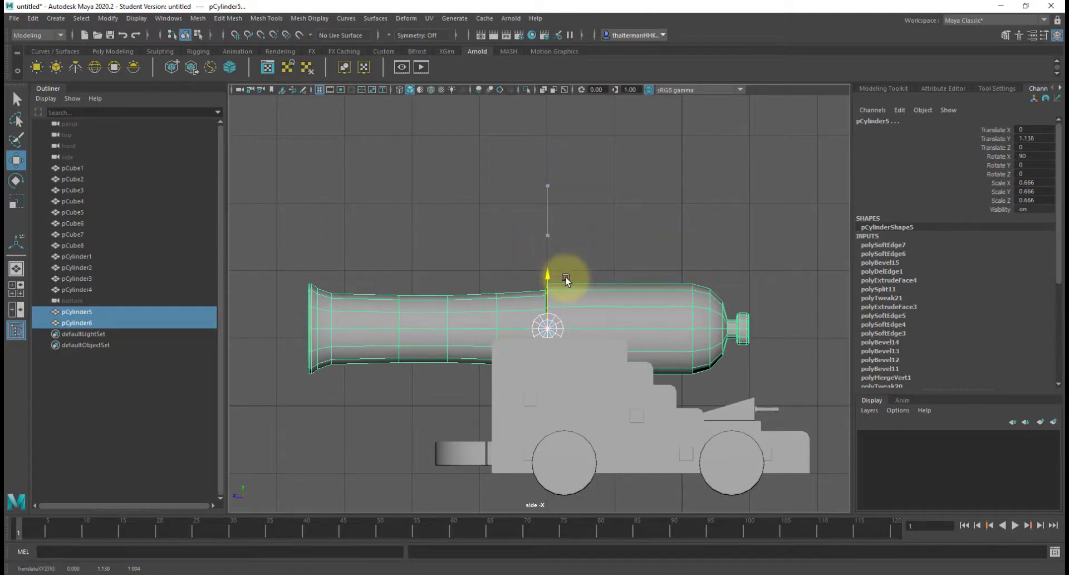
- Scale the barrel and pin down uniformly to about 0.552 on the barrel, and shift them to about Y 1.073, Z -0.425
key(r)
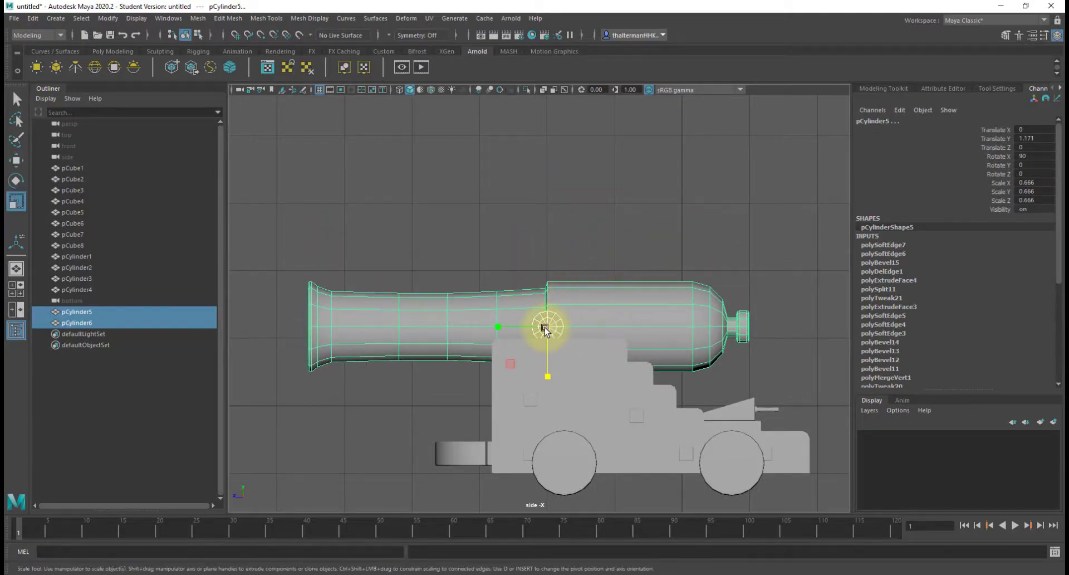
drag(545, 328, 501, 352)
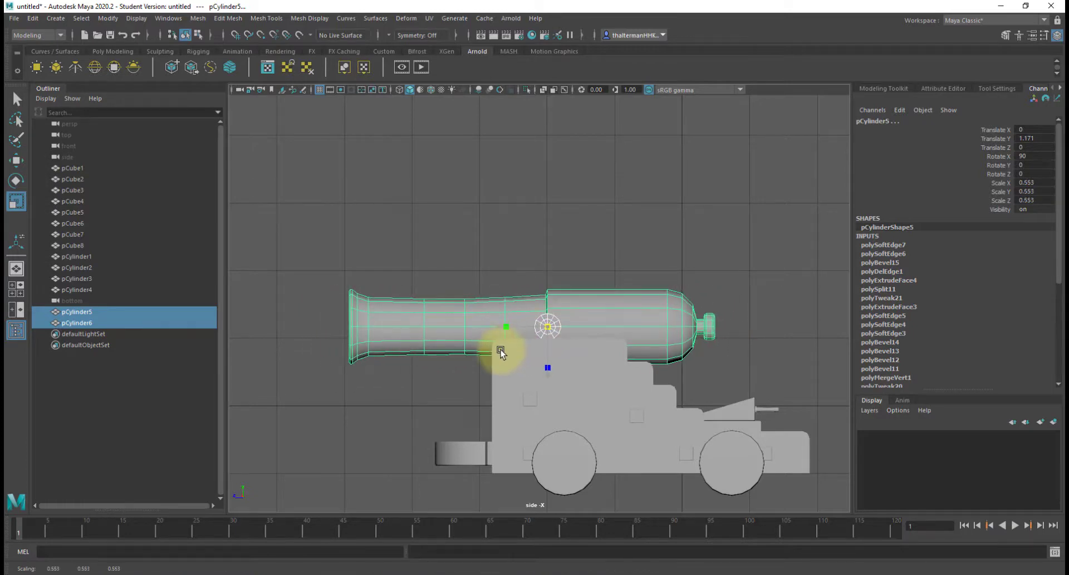
key(w)
drag(544, 300, 550, 307)
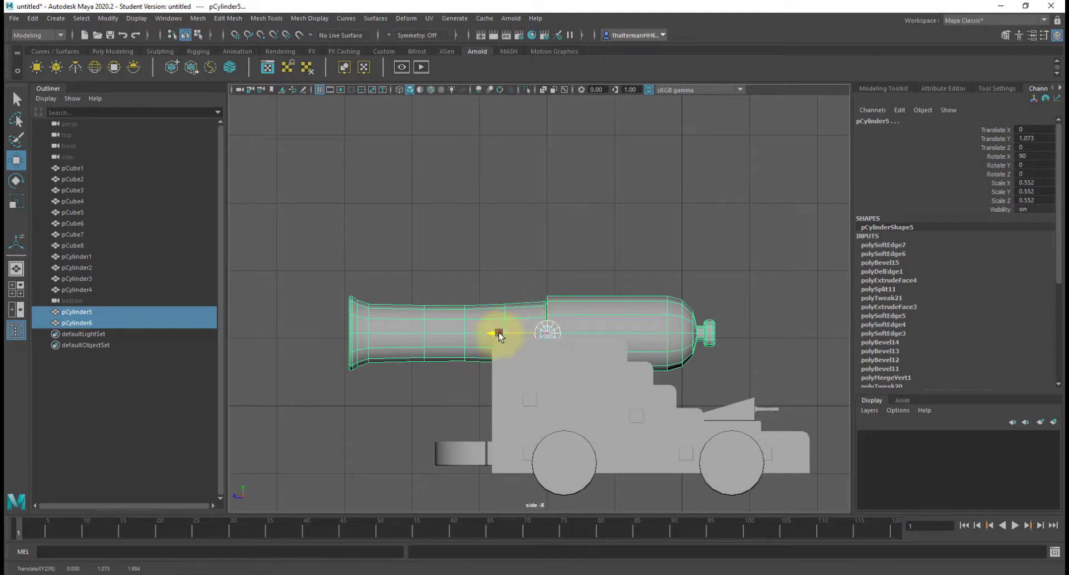
drag(498, 332, 527, 341)
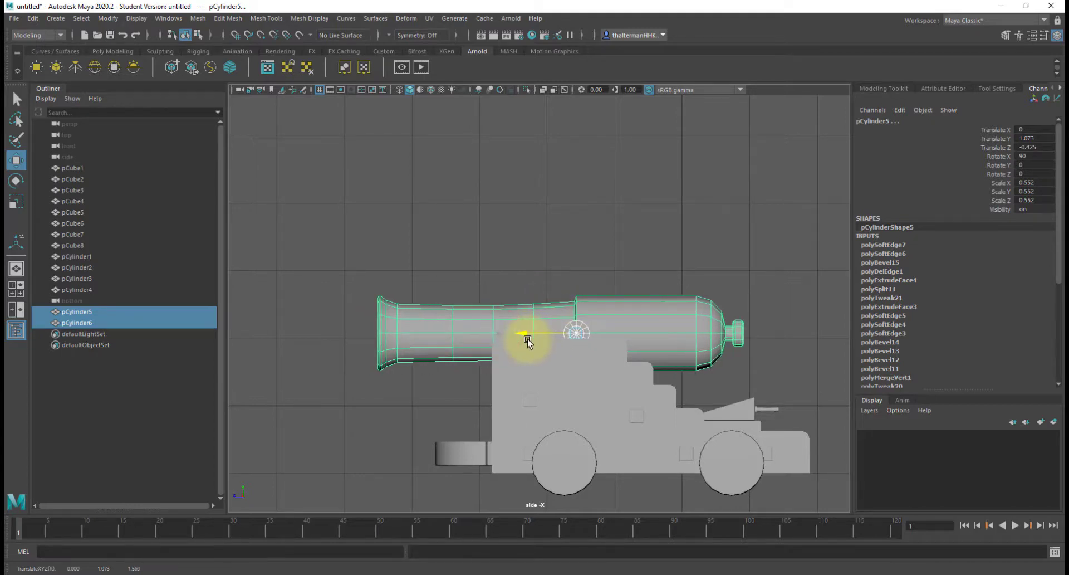
- Raise the barrel and pin to about Y 1.116 so the pin's thin ends rest on the carriage sides, and deselect them in perspective
scroll(588, 343, up, 5)
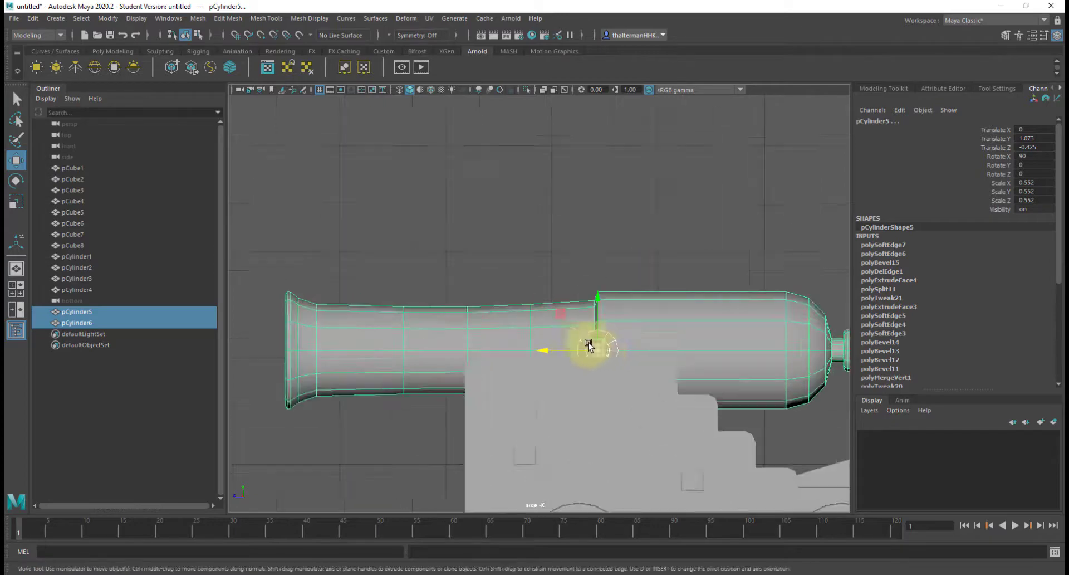
drag(629, 336, 633, 326)
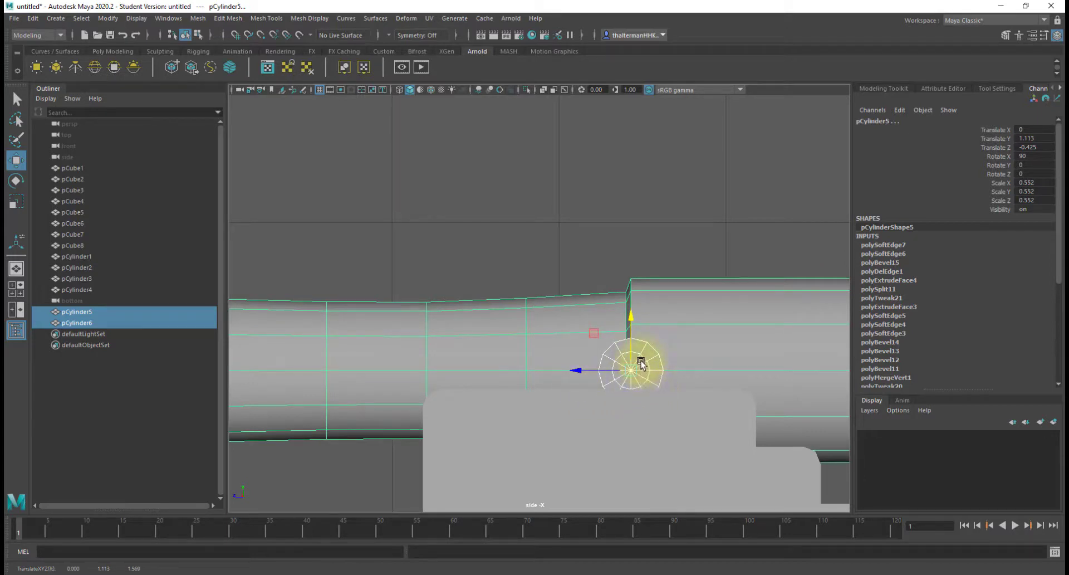
drag(633, 329, 638, 331)
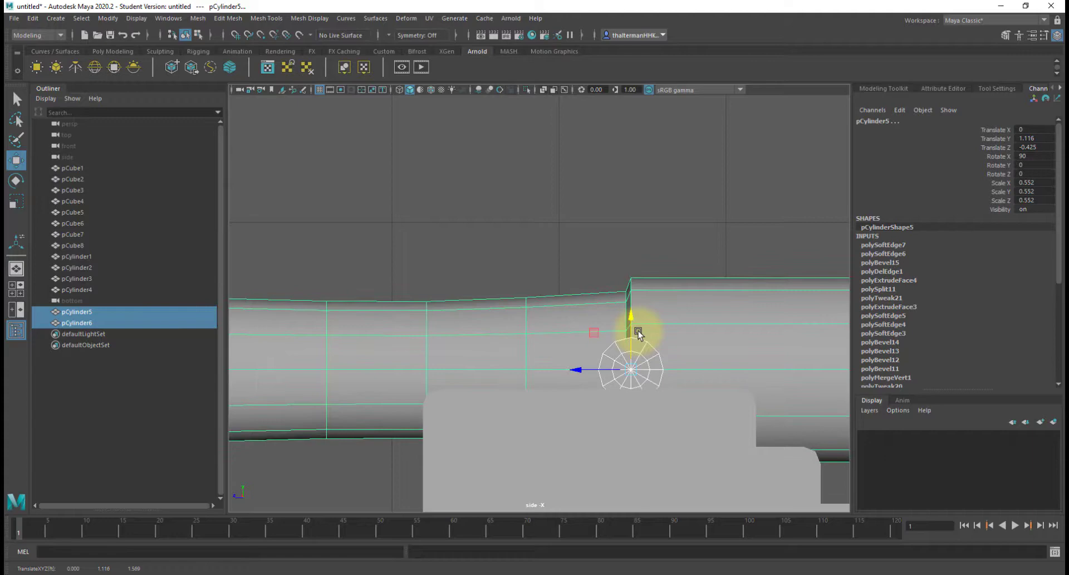
right_click(628, 236)
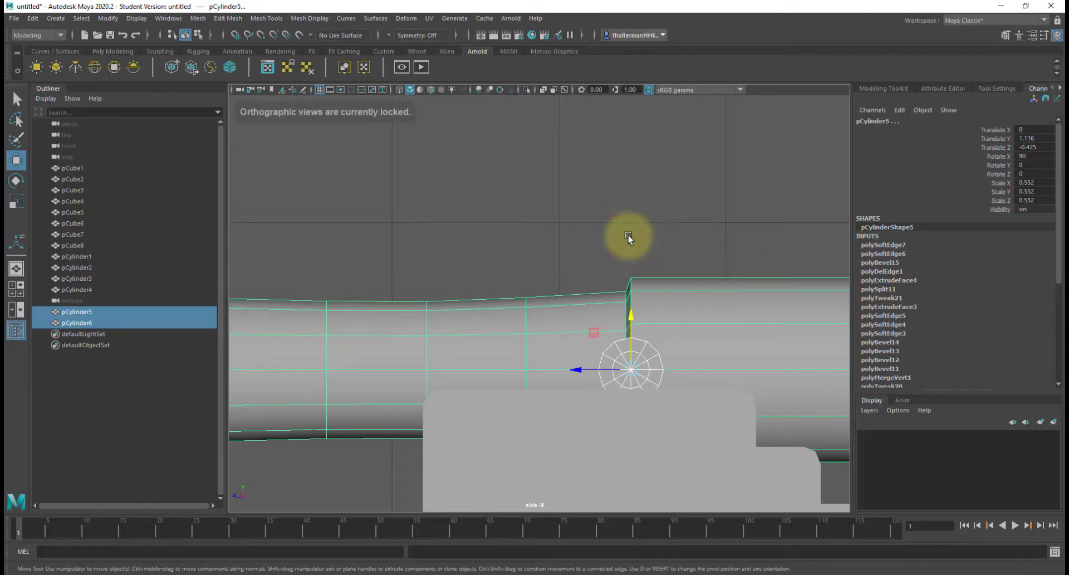
key(space)
drag(628, 236, 639, 210)
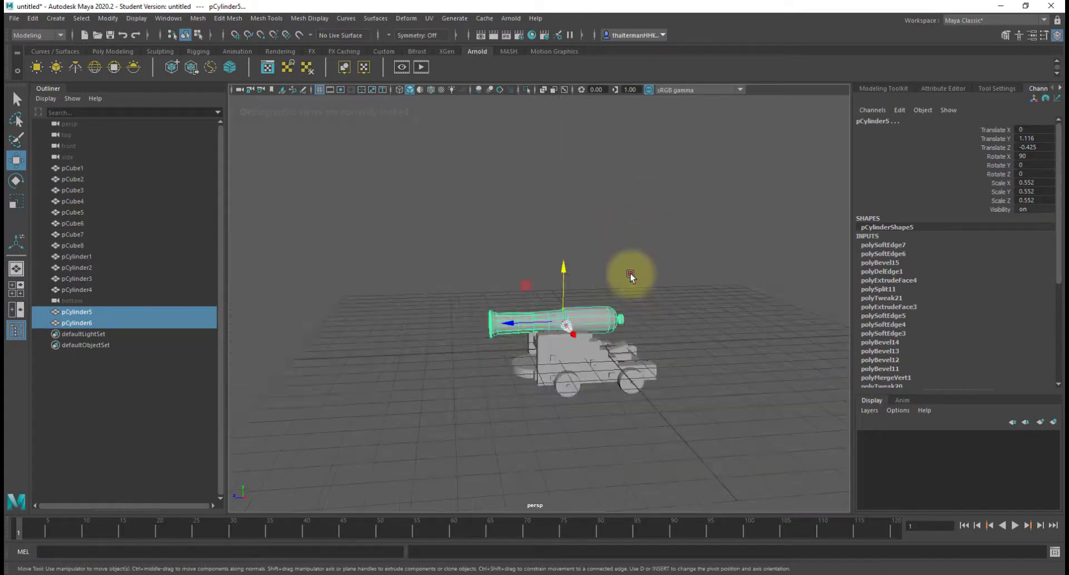
click(634, 265)
- Select the cross pin and switch it to edge selection
scroll(635, 345, up, 6)
alt+drag(647, 382, 707, 329)
click(707, 329)
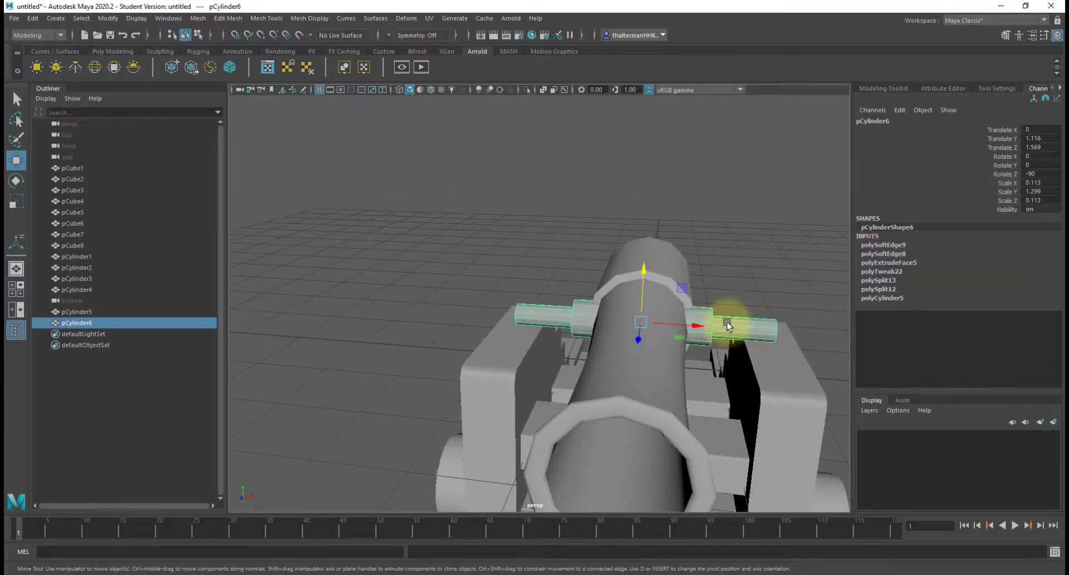
right_drag(727, 281, 718, 247)
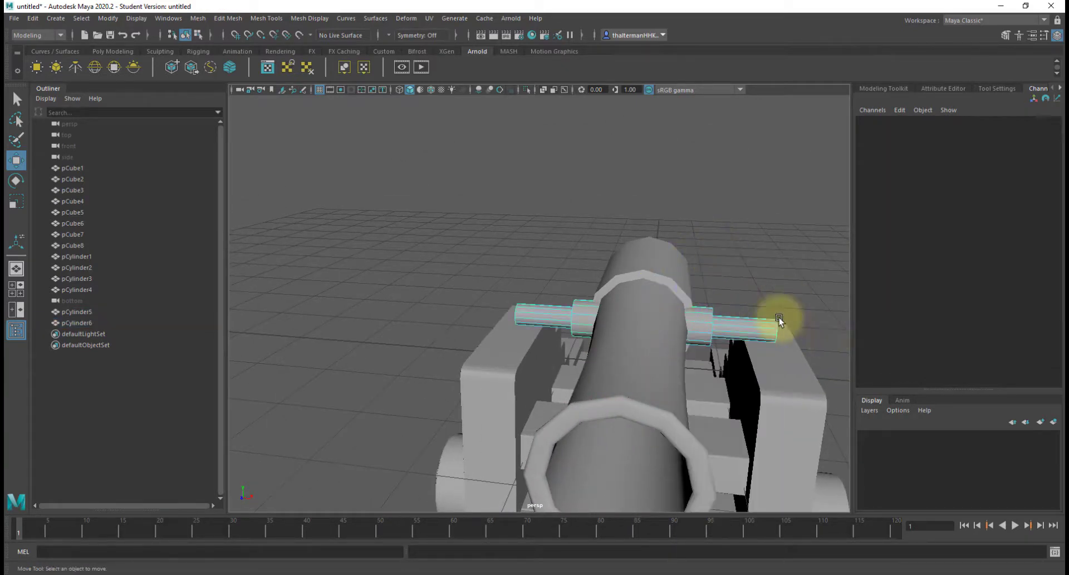
- Try to lengthen only the cross pin's thin ends by scaling their end edges outward, and undo the scaling
drag(763, 304, 795, 355)
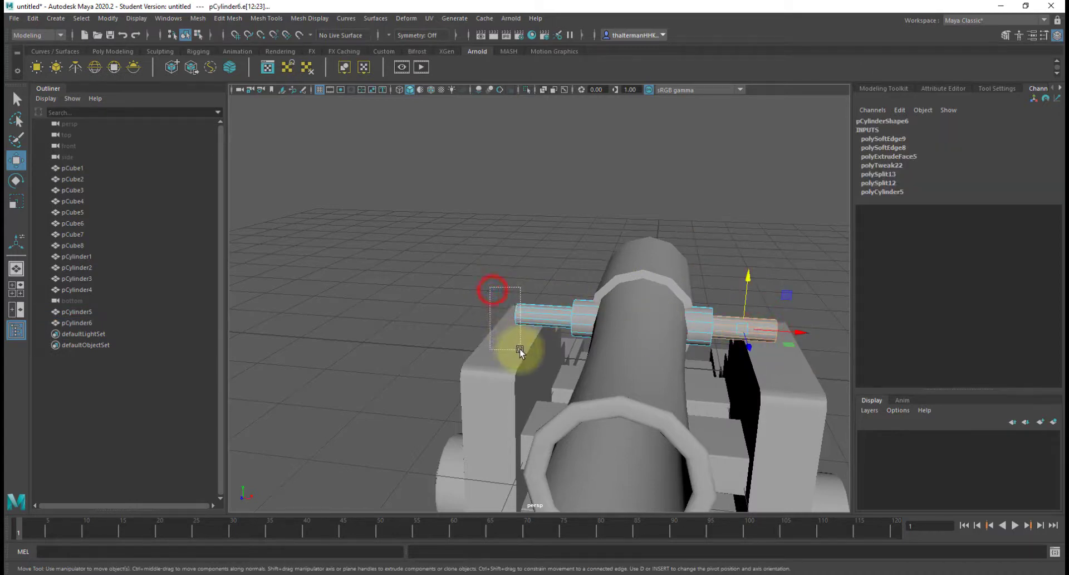
shift+drag(519, 349, 521, 350)
drag(744, 290, 735, 347)
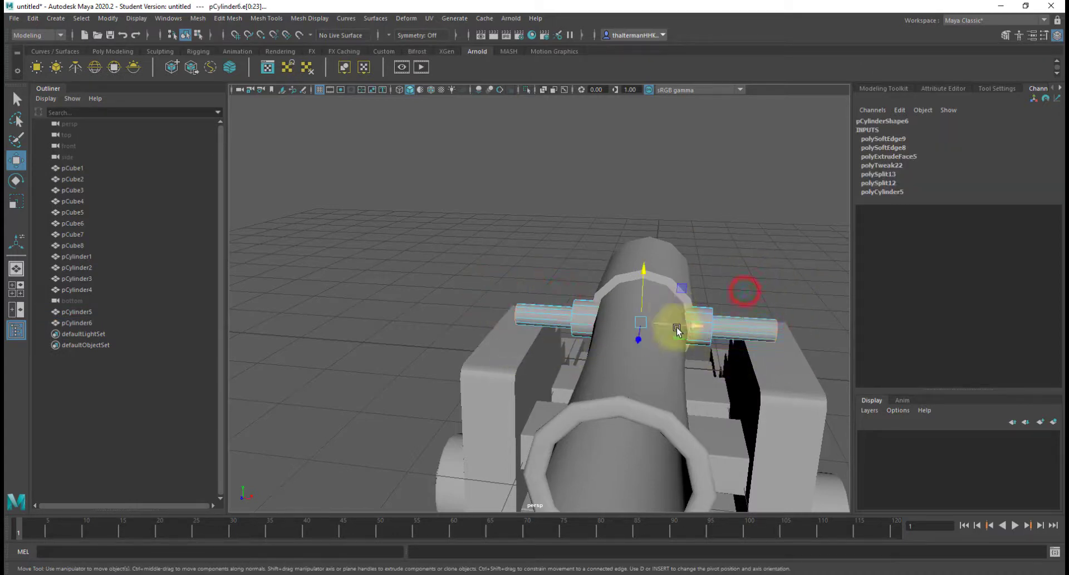
key(r)
drag(678, 328, 700, 327)
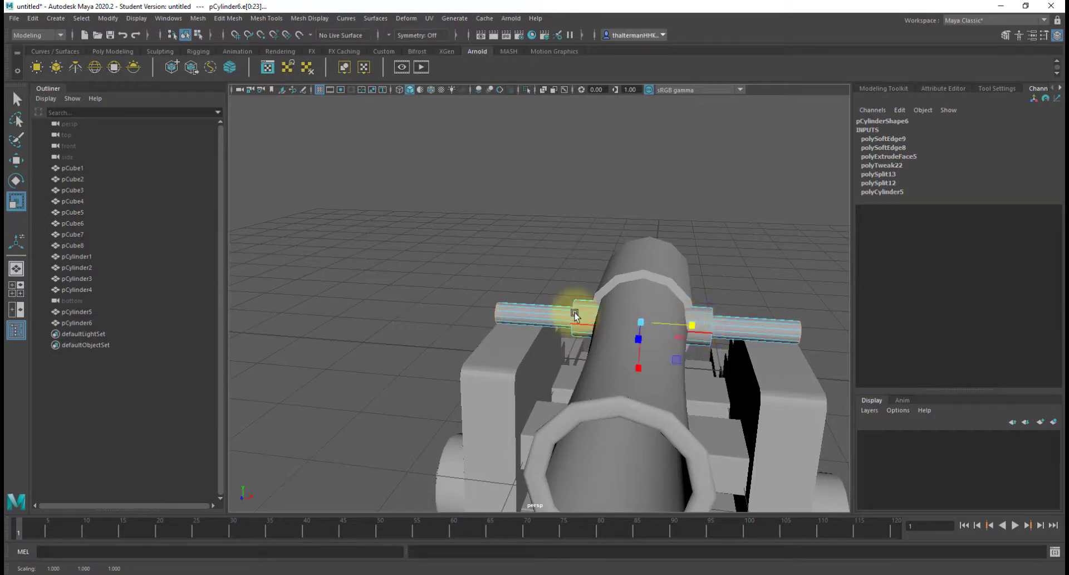
key(ctrl+z)
- Select all edges of the cross pin and stretch them along the pin's axis by a factor of about 1.2
drag(485, 282, 823, 383)
drag(694, 326, 705, 333)
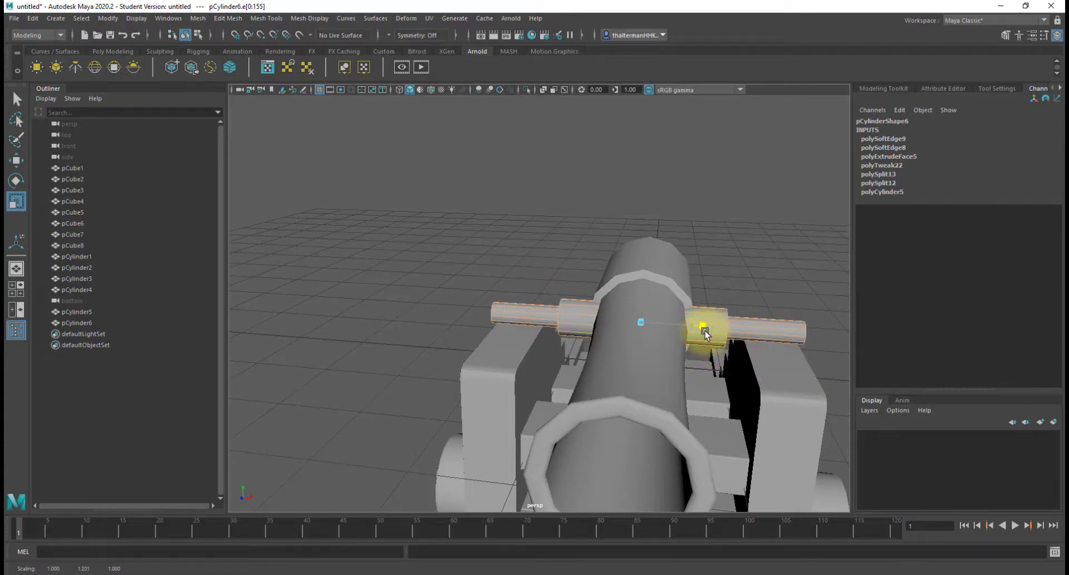
click(790, 244)
- Compare the pin resting on the carriage side with the trunnion mount in the cannon reference photo
alt+drag(791, 244, 704, 268)
alt+middle_drag(705, 269, 673, 273)
alt+drag(673, 274, 666, 278)
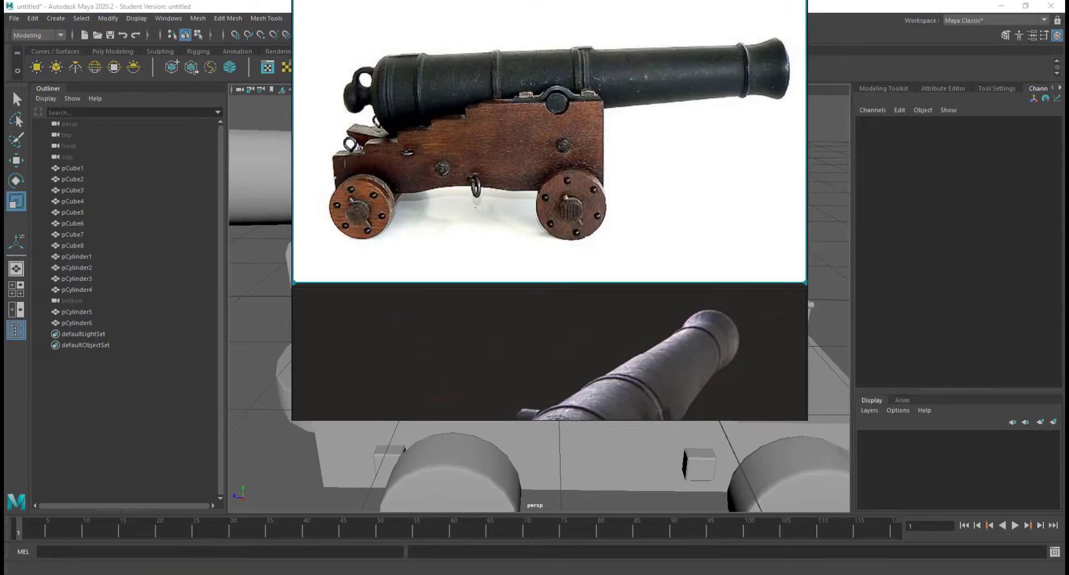
click(512, 100)
mouse_move(538, 100)
mouse_down()
mouse_move(558, 91)
mouse_move(600, 105)
mouse_up()
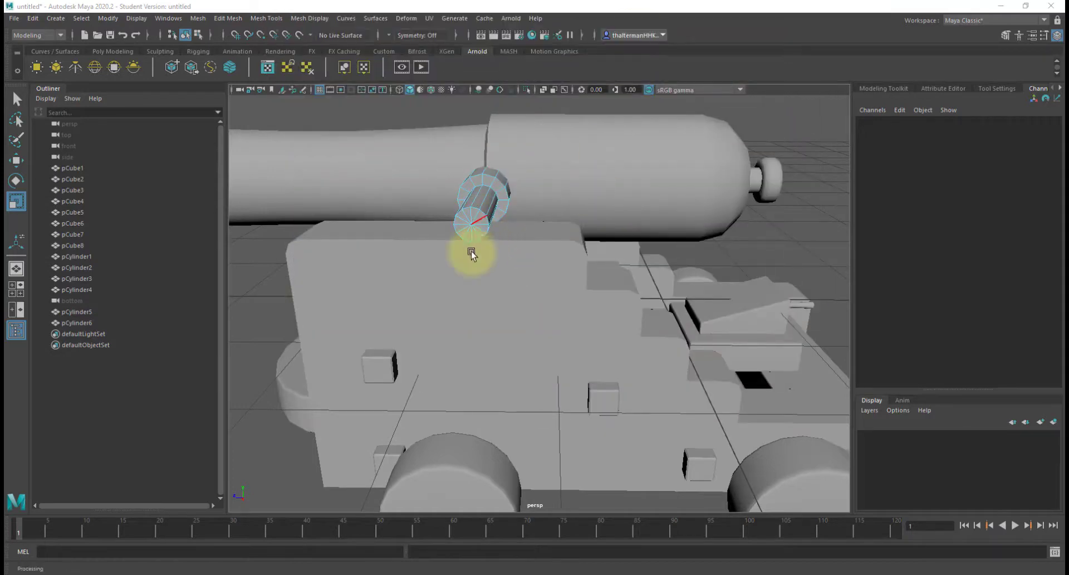
- Return the cross pin to object selection, duplicate it in place and isolate the copy
alt+drag(509, 279, 563, 280)
right_drag(611, 213, 656, 190)
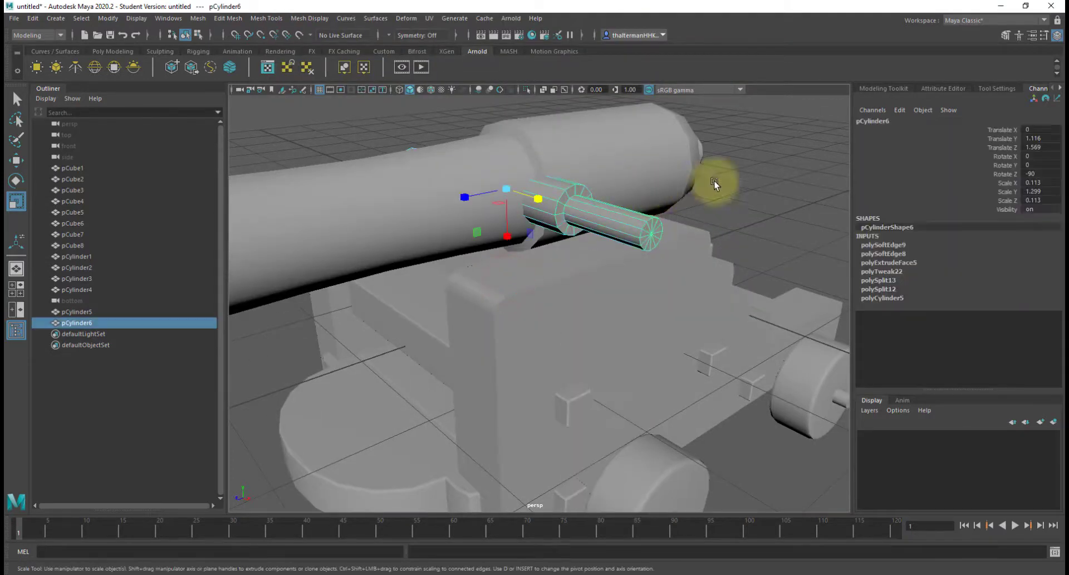
click(714, 184)
click(622, 214)
key(ctrl+d)
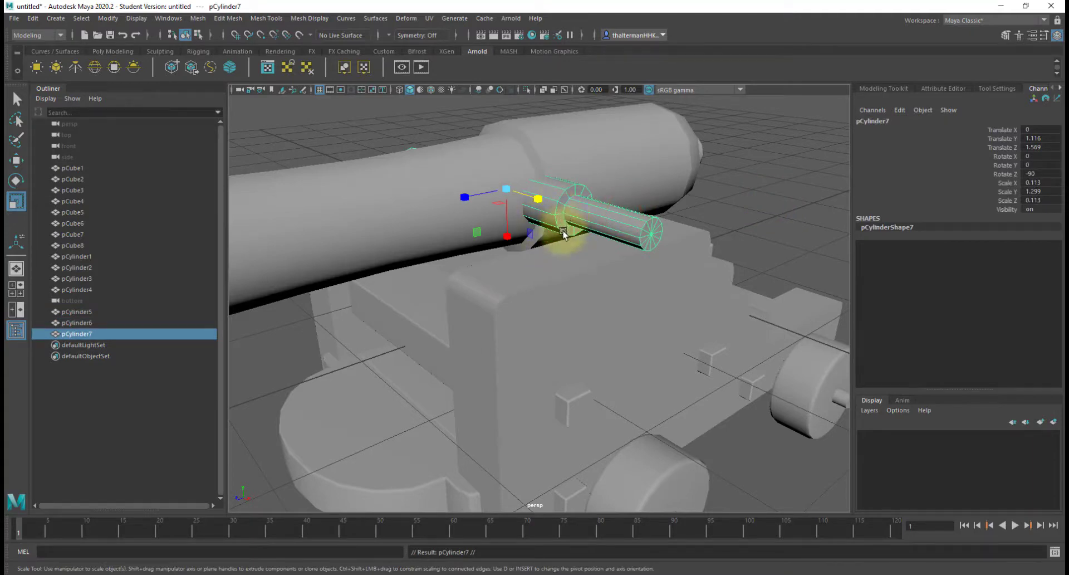
key(ctrl+1)
- Select the faces of the duplicate pin's thick middle collar and delete them
right_drag(618, 231, 621, 268)
alt+drag(636, 274, 724, 278)
drag(552, 151, 572, 259)
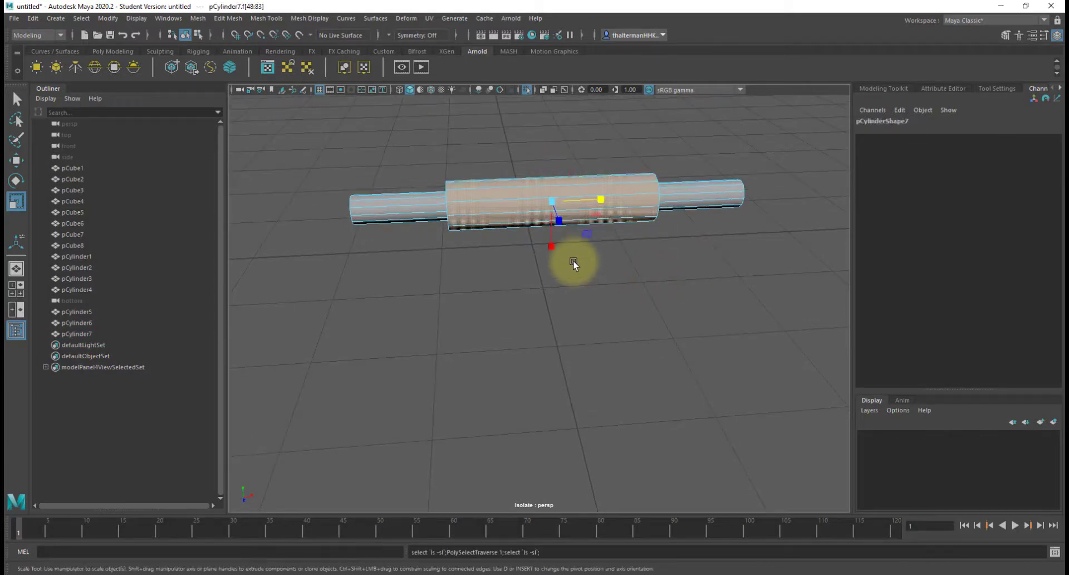
key(Delete)
- Select the outer end-cap faces of the two remaining pin pieces and delete them, leaving open tubes
alt+drag(459, 300, 418, 241)
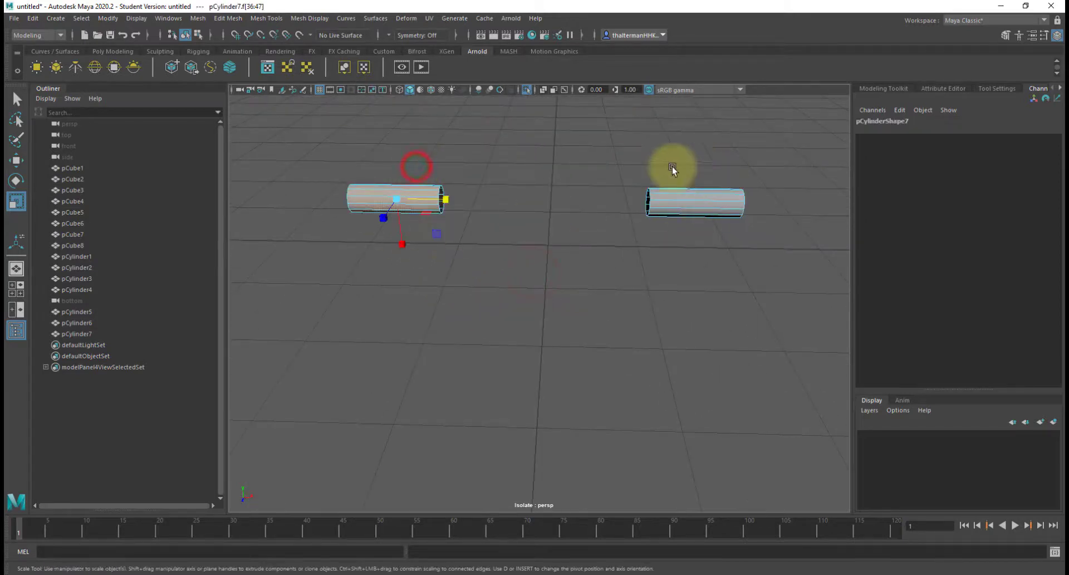
shift+drag(672, 166, 689, 261)
drag(326, 144, 692, 263)
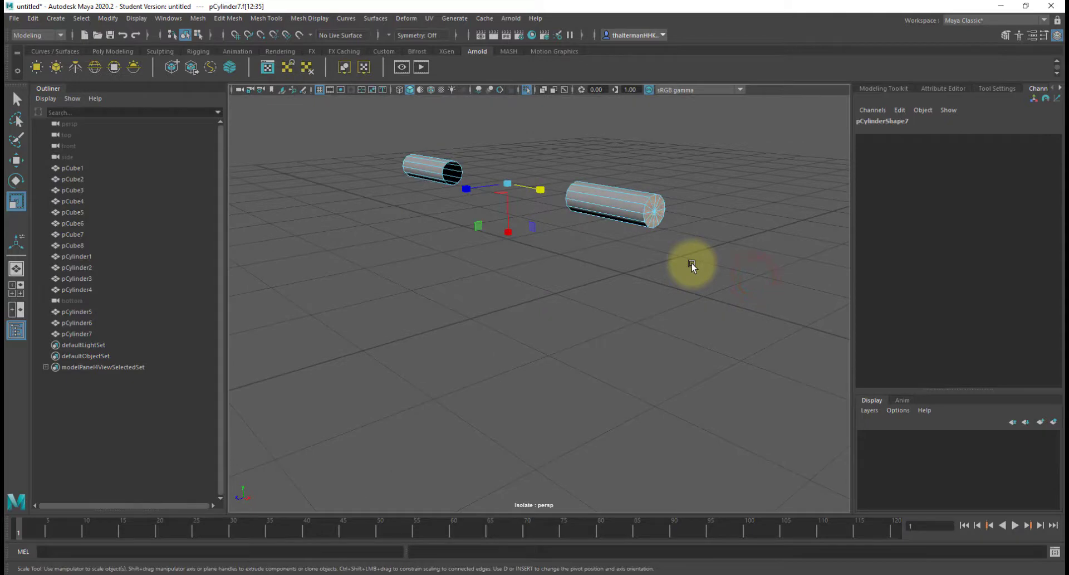
click(691, 262)
- Select the lengthwise edges of both tubes and connect them with two segments
alt+drag(599, 261, 697, 279)
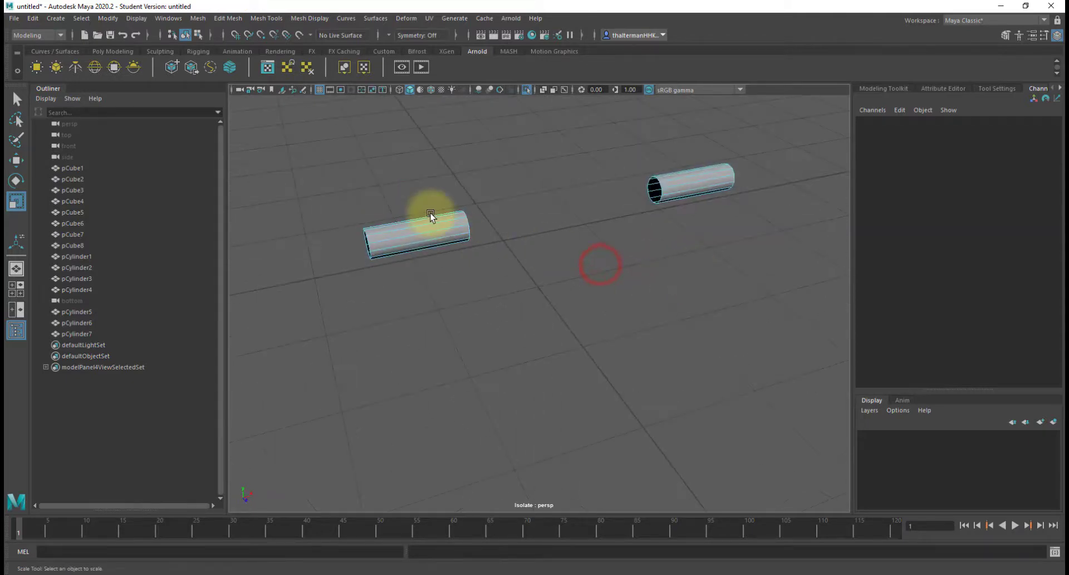
right_click(402, 229)
click(400, 202)
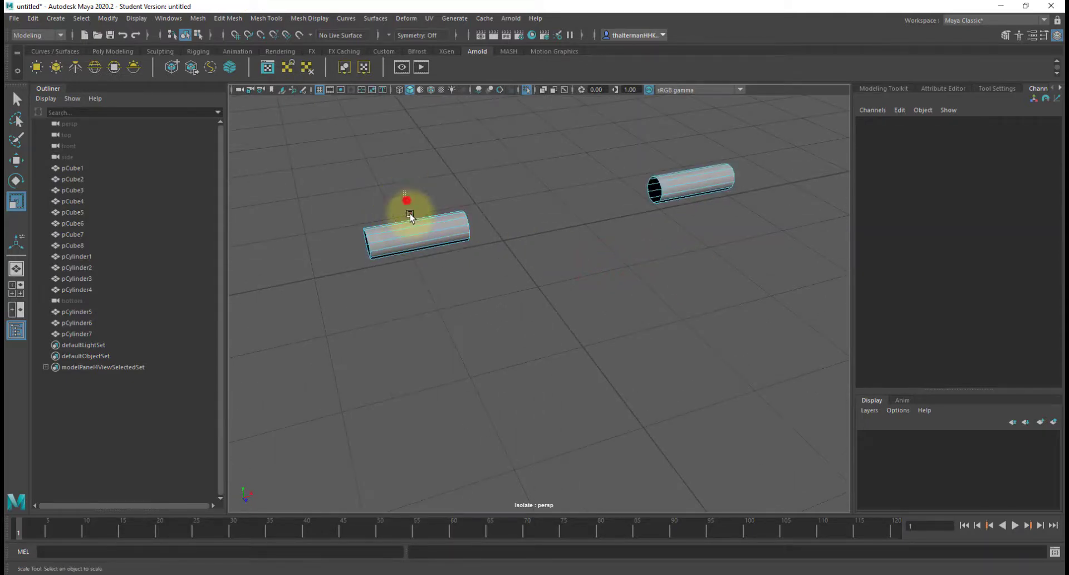
shift+drag(702, 215, 606, 230)
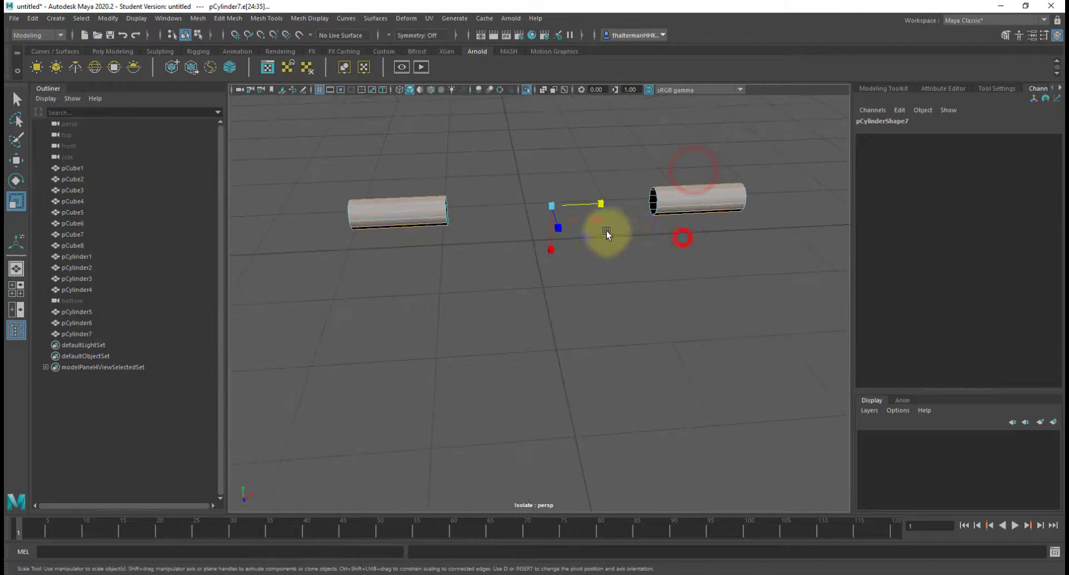
shift+right_drag(577, 246, 566, 438)
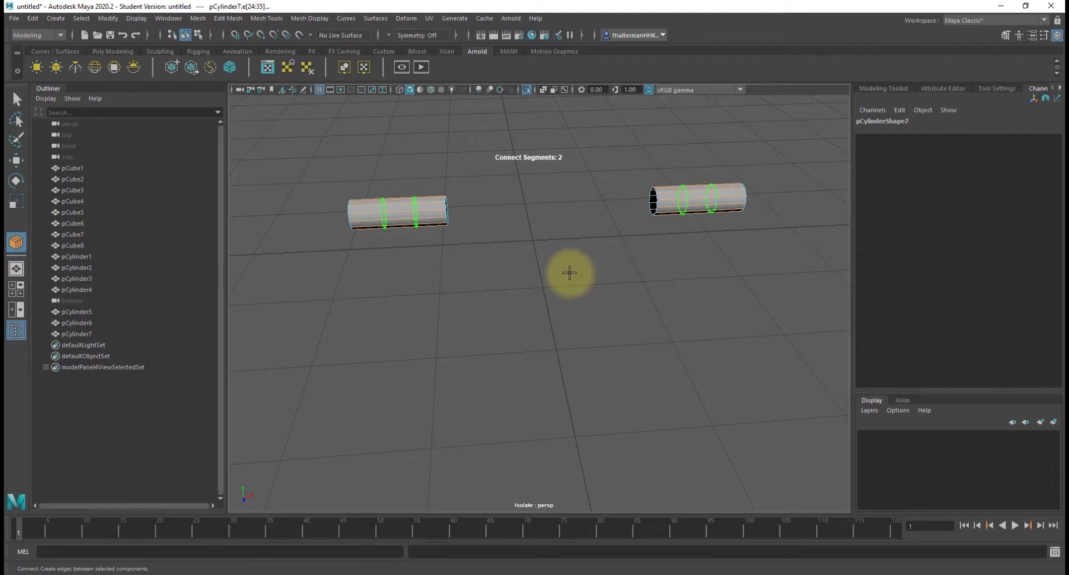
- Select the two new edge loops on the left tube and scale them apart toward its ends
key(r)
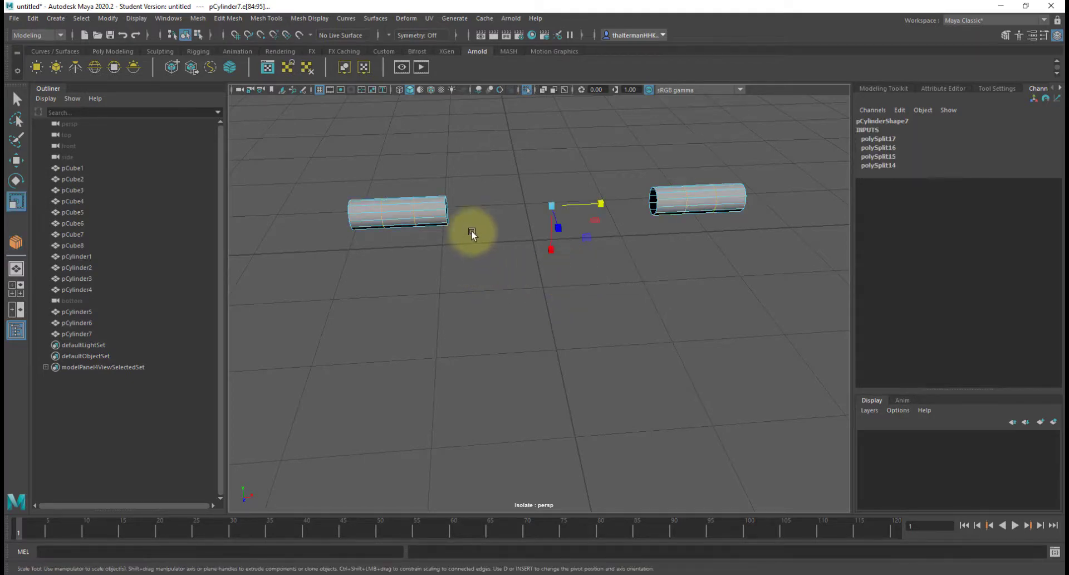
double_click(415, 217)
double_click(381, 214)
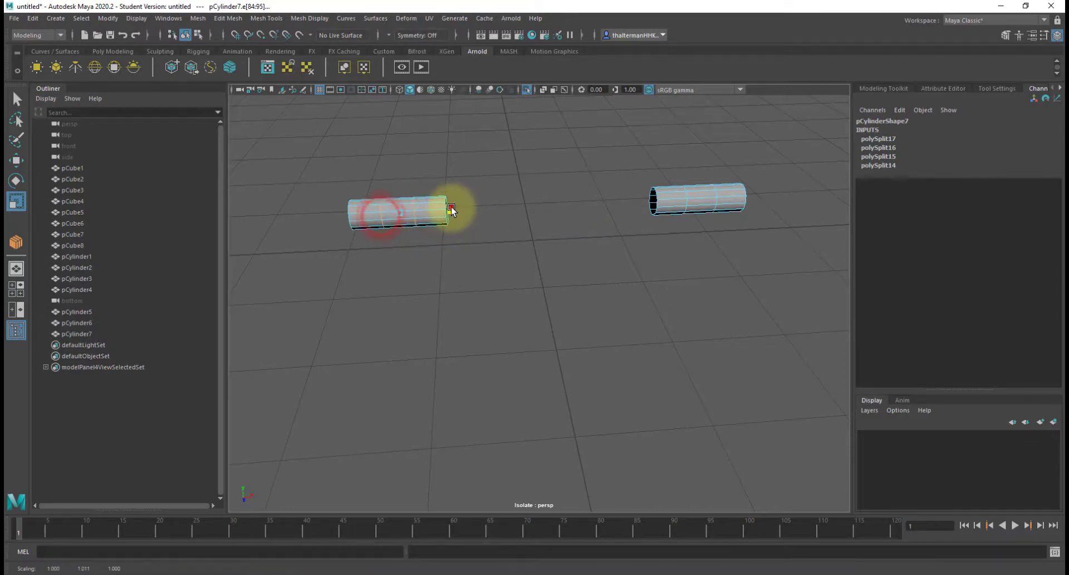
- Select all faces of the right tube and delete them
right_drag(500, 213, 500, 243)
drag(780, 232, 744, 234)
key(Delete)
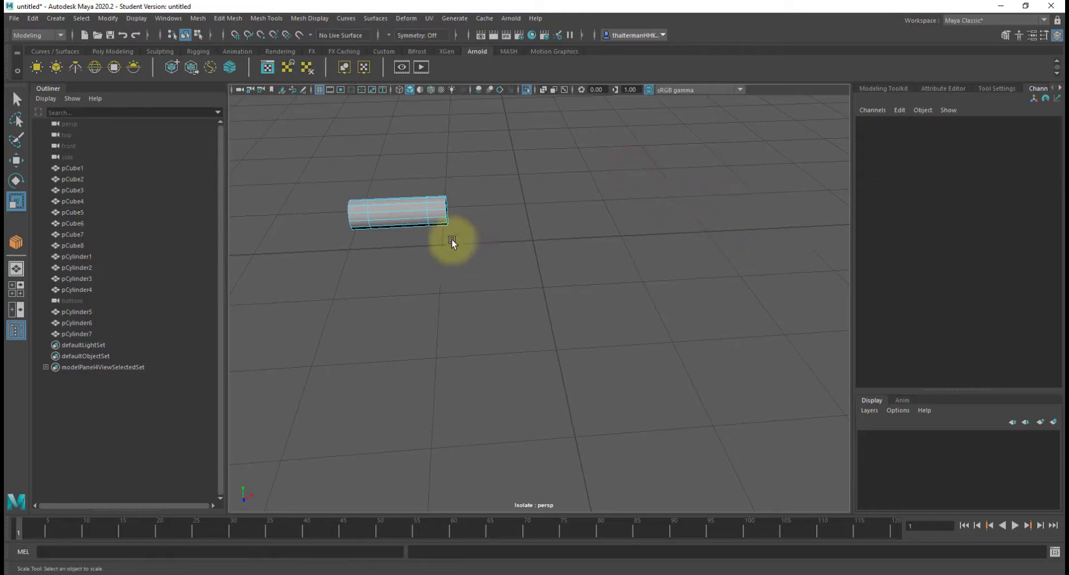
- Delete the two end sections of the remaining tube, keeping only its middle section
drag(409, 268, 408, 264)
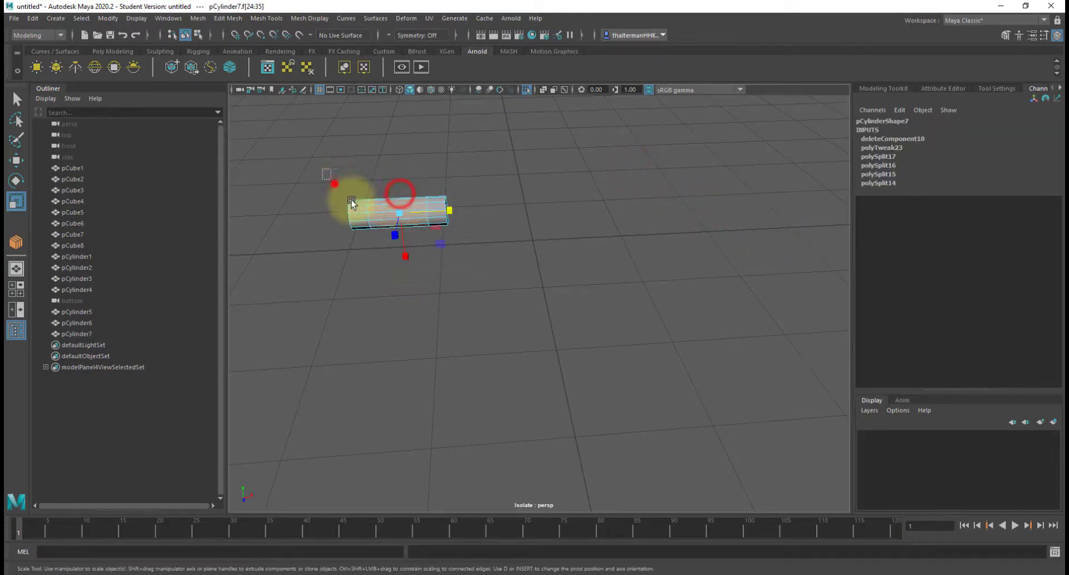
drag(326, 169, 499, 284)
key(Delete)
- Select the lower-half faces of the ring and delete them, leaving an open arch
alt+drag(412, 246, 627, 214)
click(624, 209)
key(q)
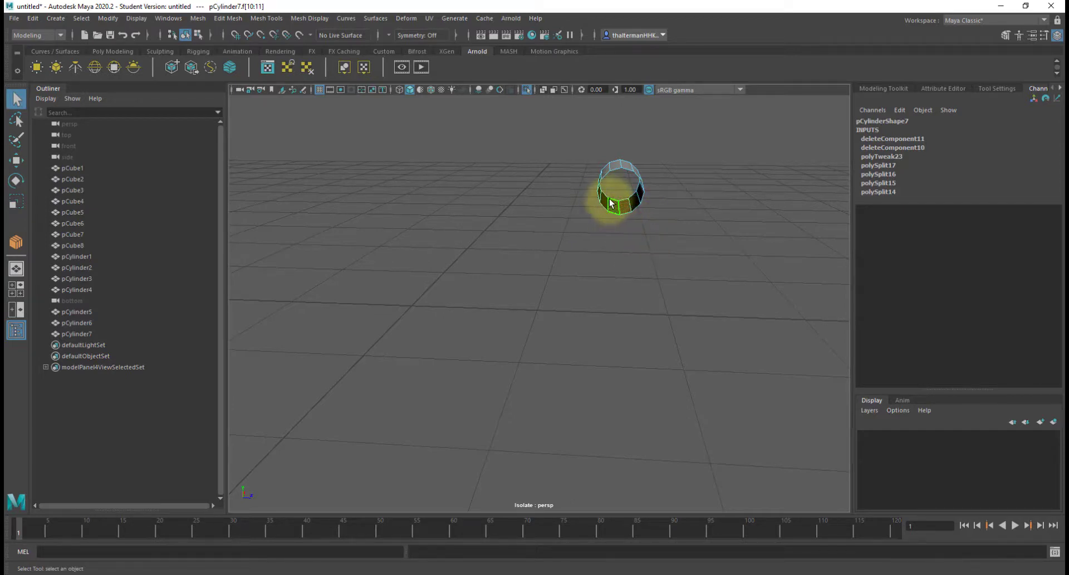
alt+drag(625, 215, 605, 226)
click(528, 209)
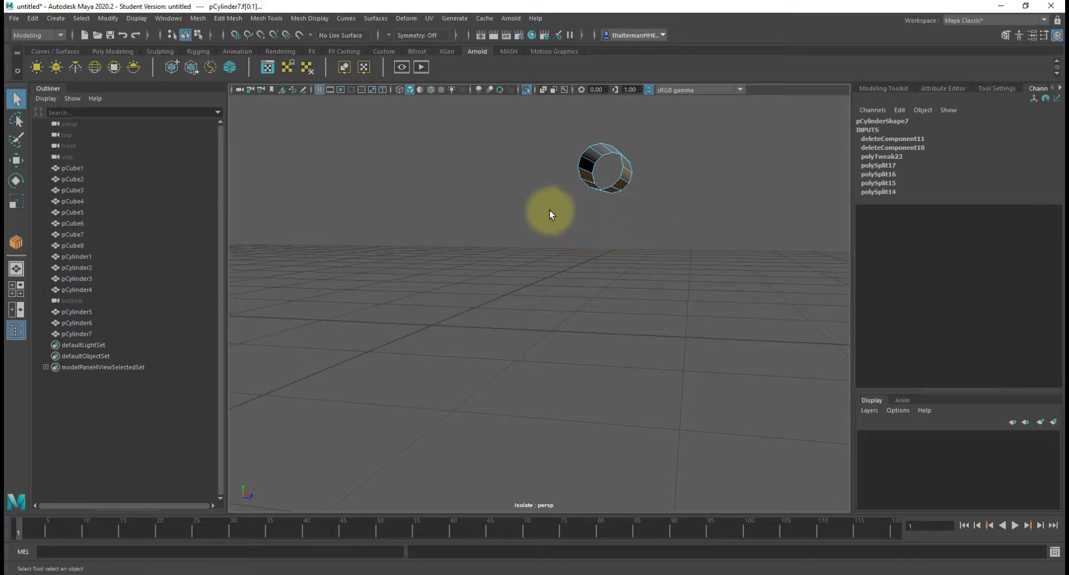
key(Delete)
- Select both bottom edges of the arch and extrude them straight down into short side walls
right_drag(590, 184, 589, 166)
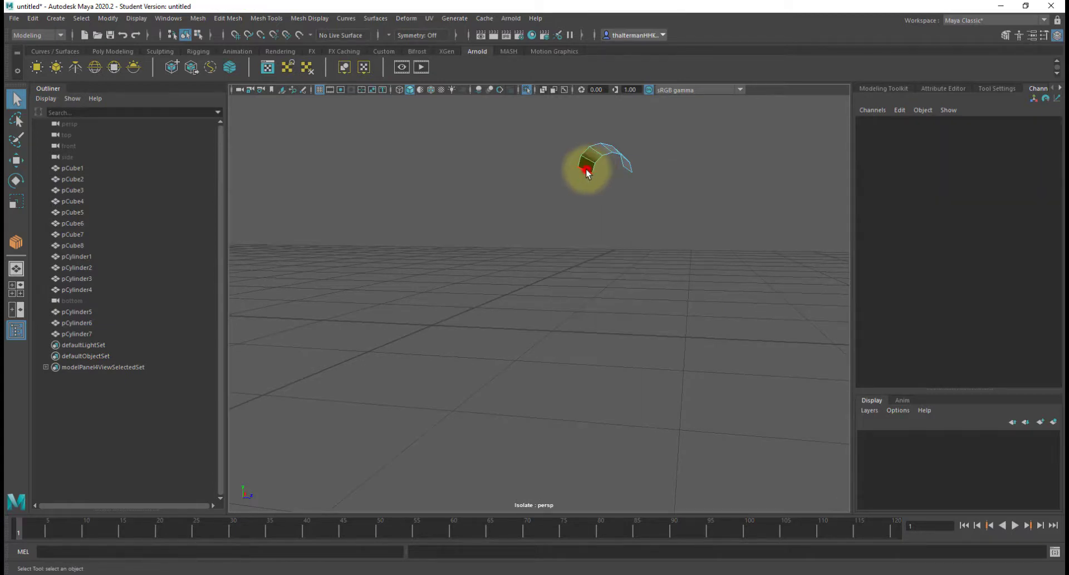
click(627, 169)
key(w)
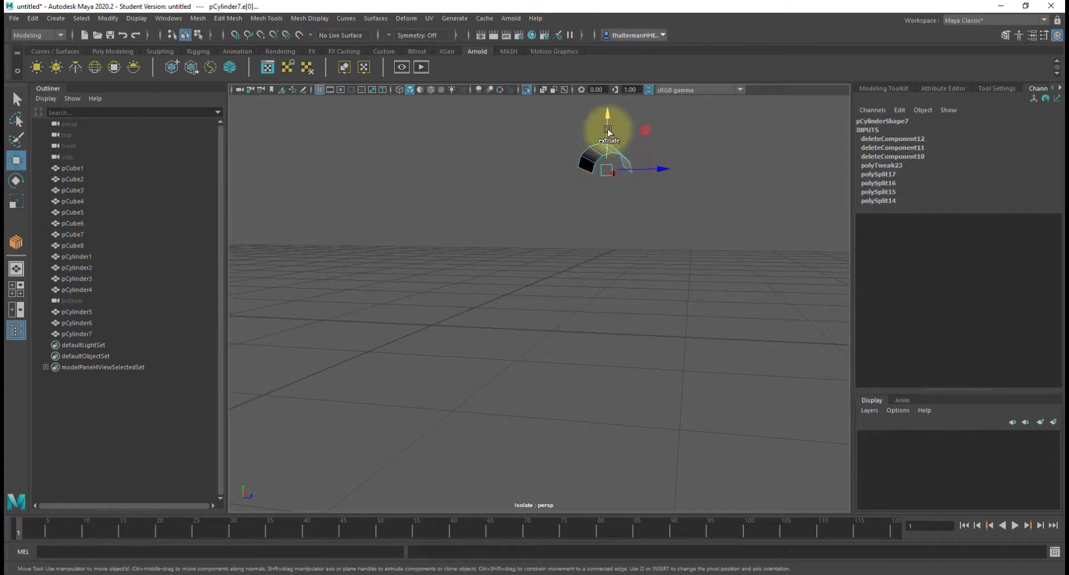
scroll(629, 188, up, 5)
mouse_move(642, 201)
alt+mouse_down()
mouse_move(636, 221)
mouse_move(654, 231)
mouse_move(580, 179)
alt+mouse_up()
shift+drag(554, 135, 552, 158)
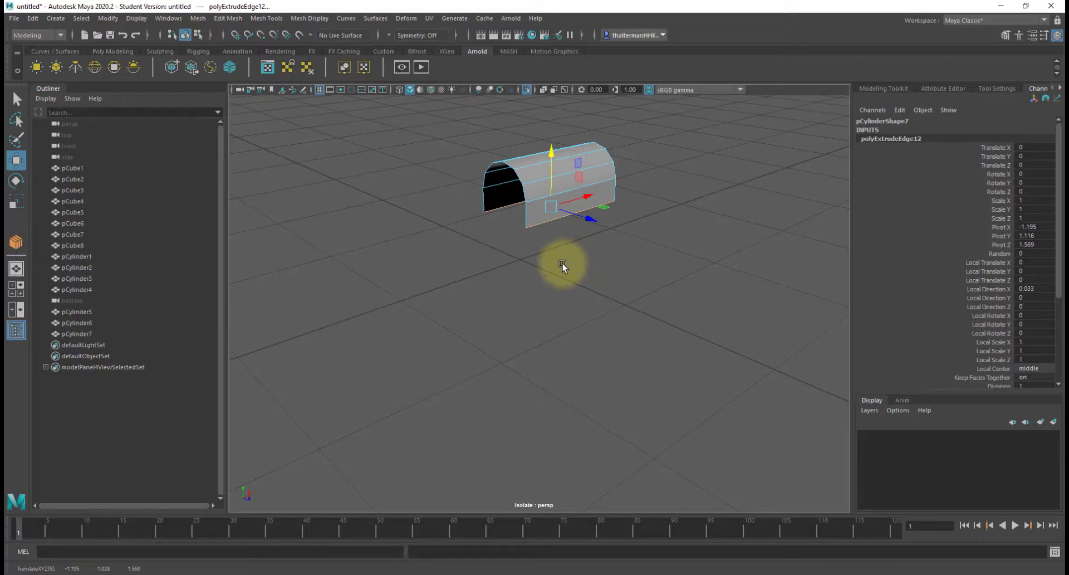
- Return the arch to object selection, show the whole cannon again and raise the arch to Translate Y 1.145
key(ctrl+1)
right_drag(564, 255, 580, 230)
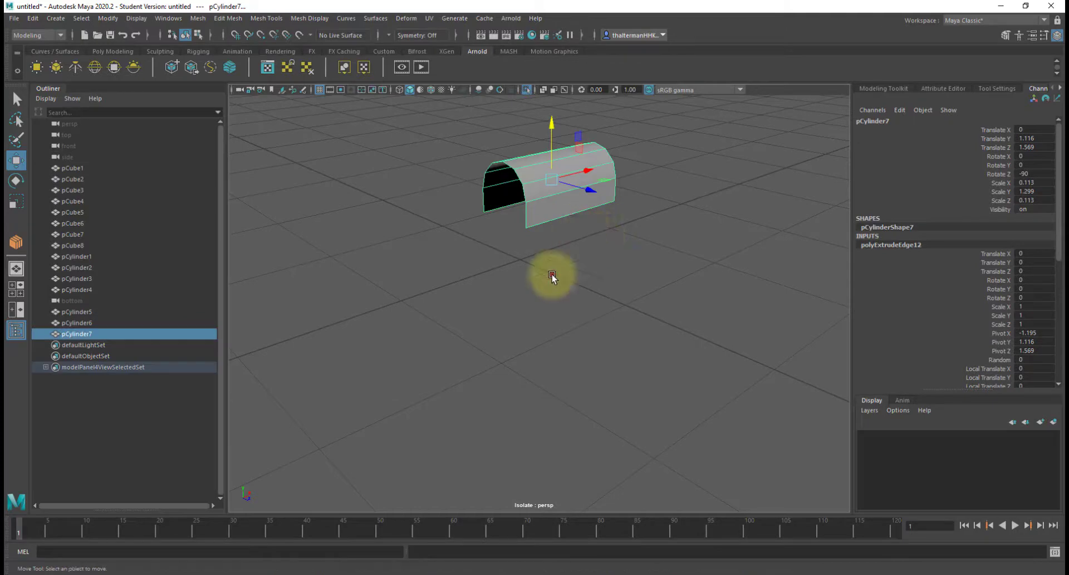
click(552, 275)
key(ctrl+1)
scroll(552, 242, up, 2)
alt+drag(552, 242, 574, 252)
click(574, 252)
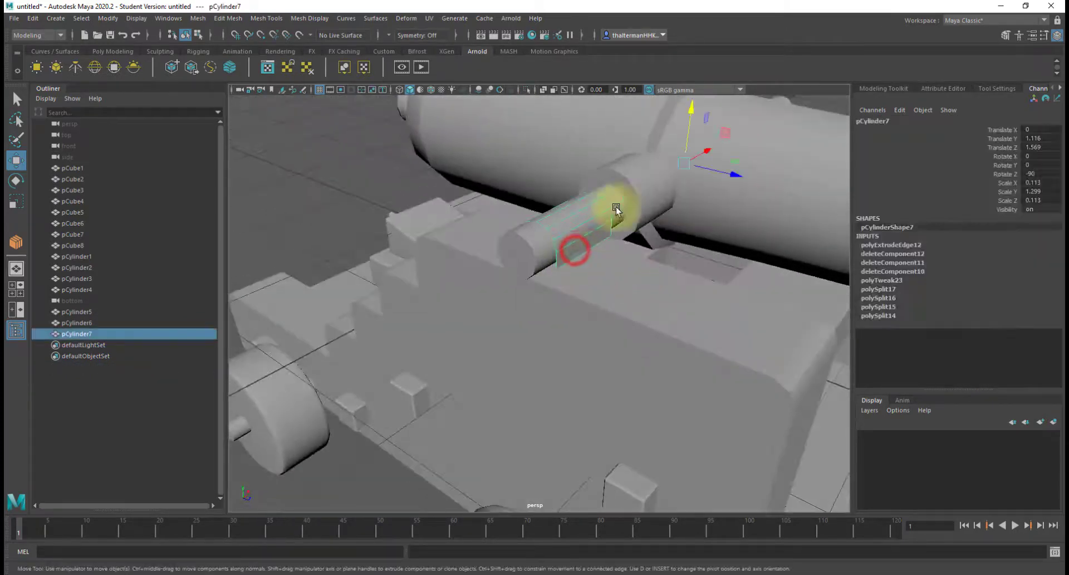
drag(692, 125, 693, 118)
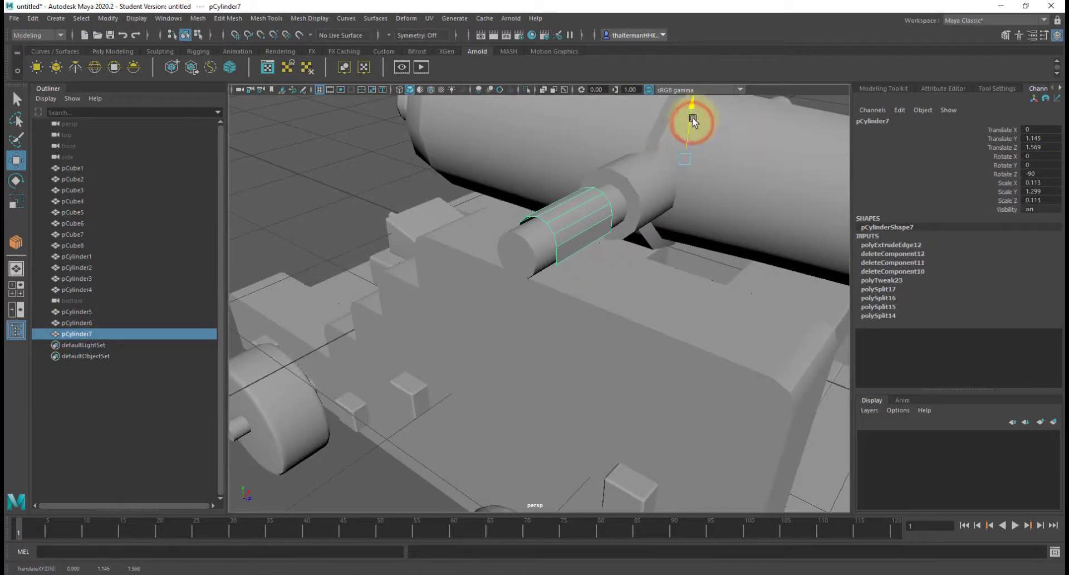
- Lower the arch's bottom edges to the carriage top and extrude them outward into flat flanges on both sides
right_drag(544, 238, 588, 222)
click(568, 258)
click(583, 249)
alt+drag(583, 249, 639, 202)
drag(651, 160, 650, 163)
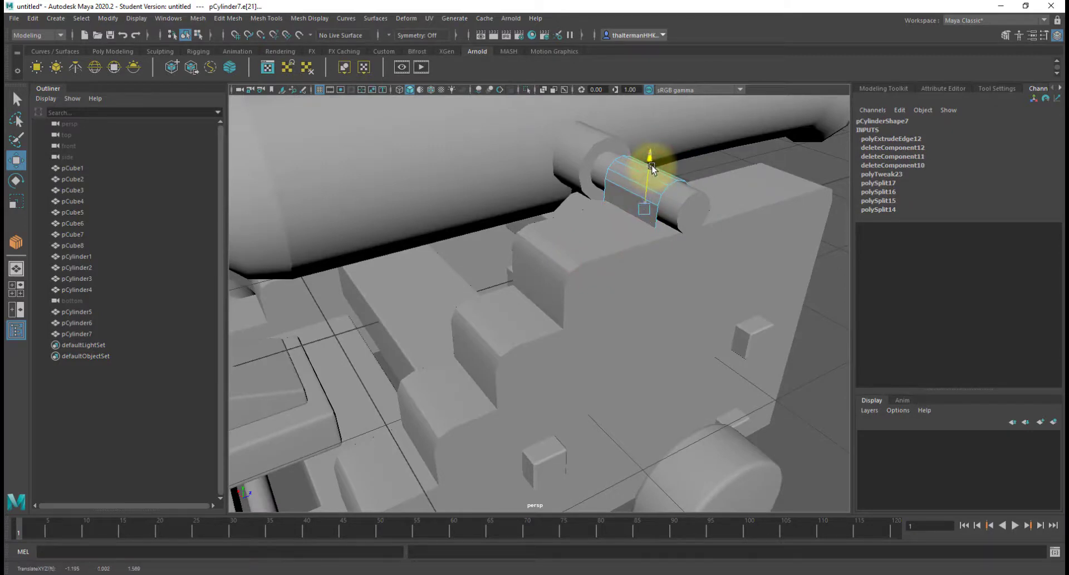
drag(653, 167, 663, 229)
key(r)
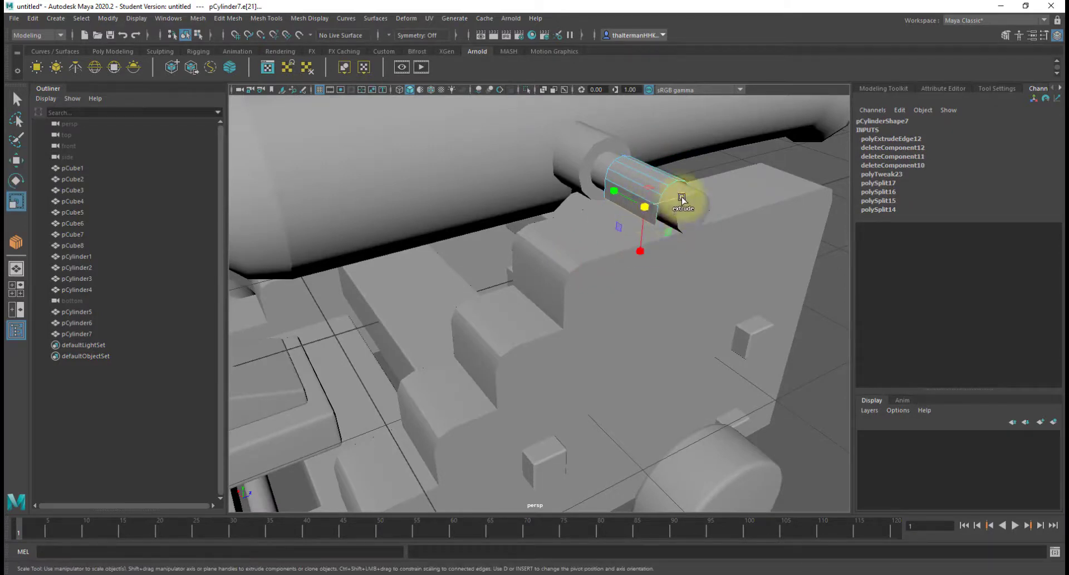
shift+drag(683, 199, 666, 182)
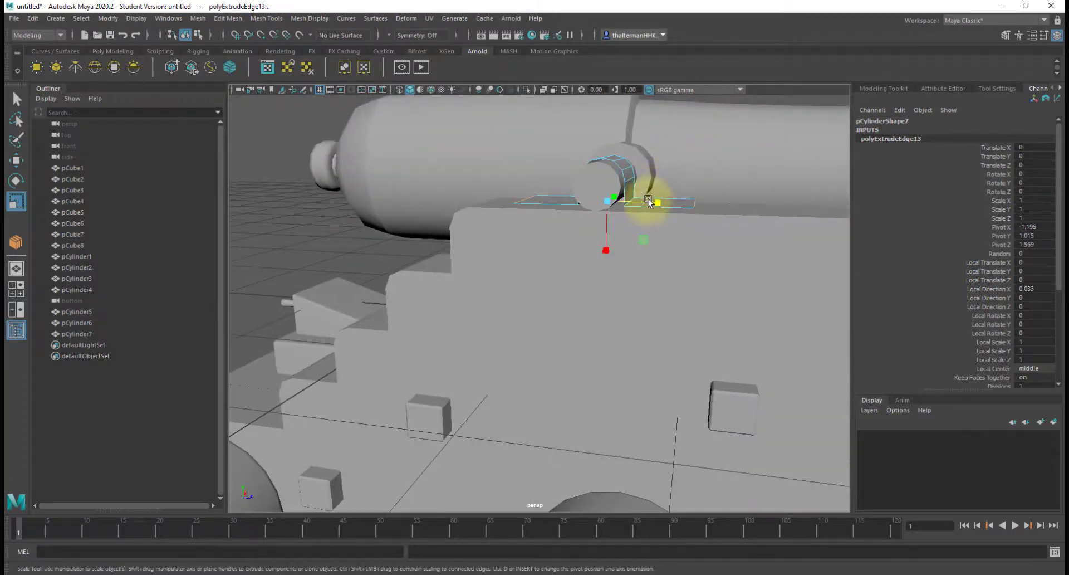
- Select all faces of the bracket, including the arch, side walls and both flanges
right_drag(648, 199, 648, 228)
click(675, 204)
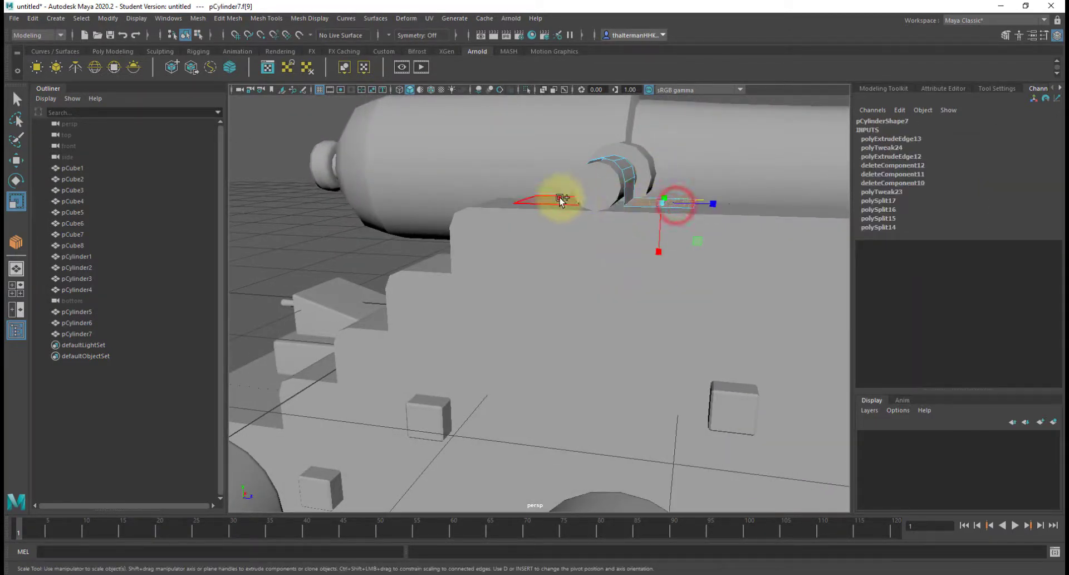
shift+click(558, 200)
key(w)
click(609, 157)
drag(609, 157, 609, 159)
double_click(677, 205)
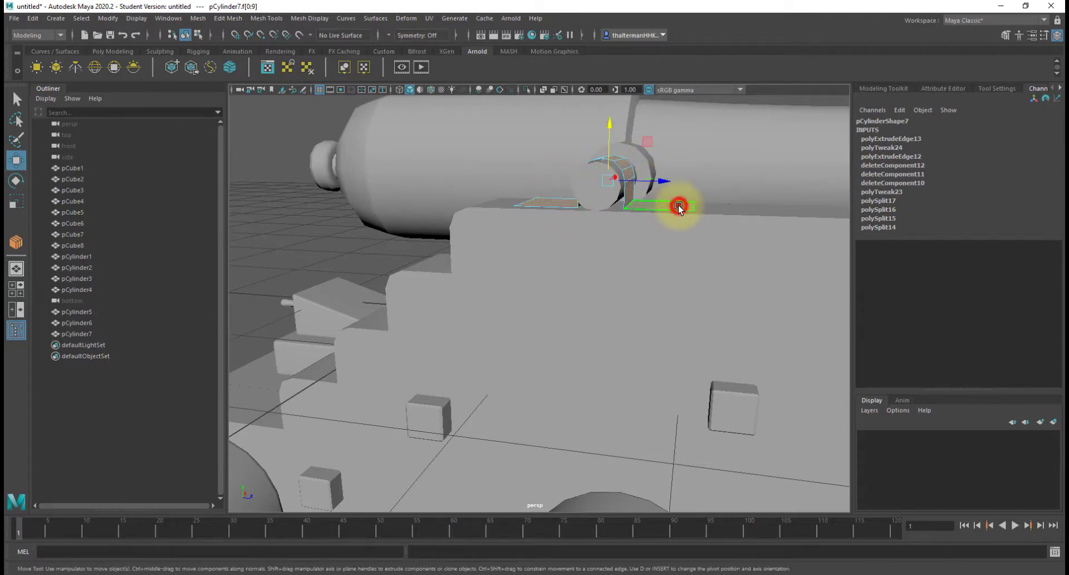
alt+drag(678, 205, 629, 220)
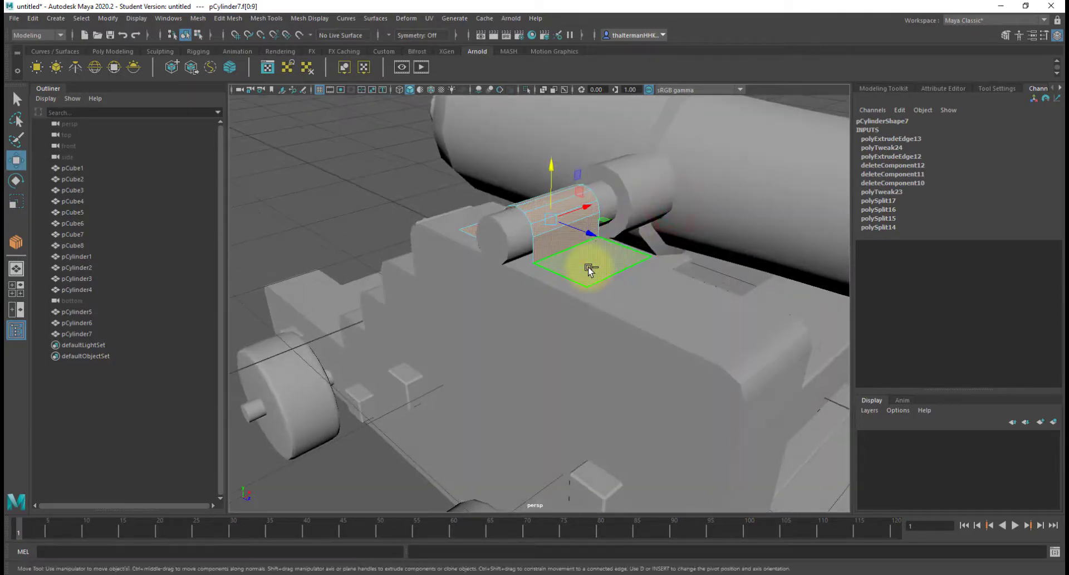
key(ctrl+e)
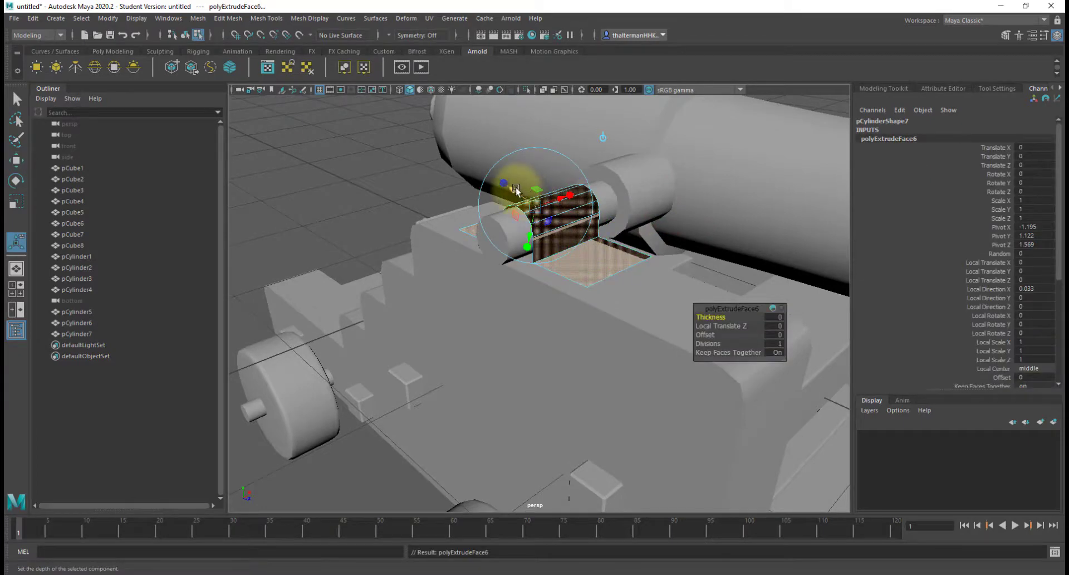
drag(510, 189, 513, 186)
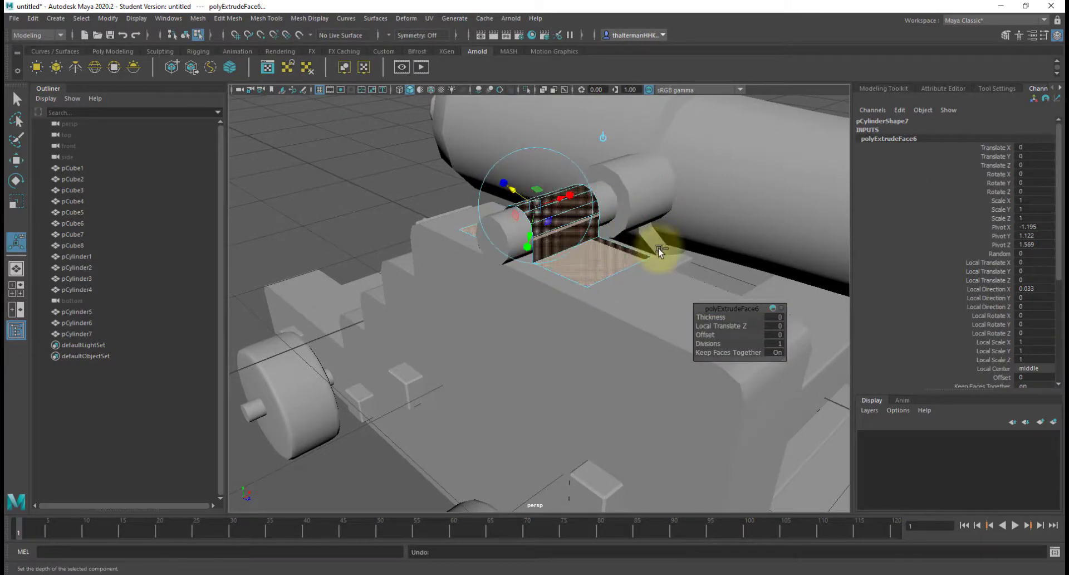
key(ctrl+z)
right_drag(577, 253, 564, 283)
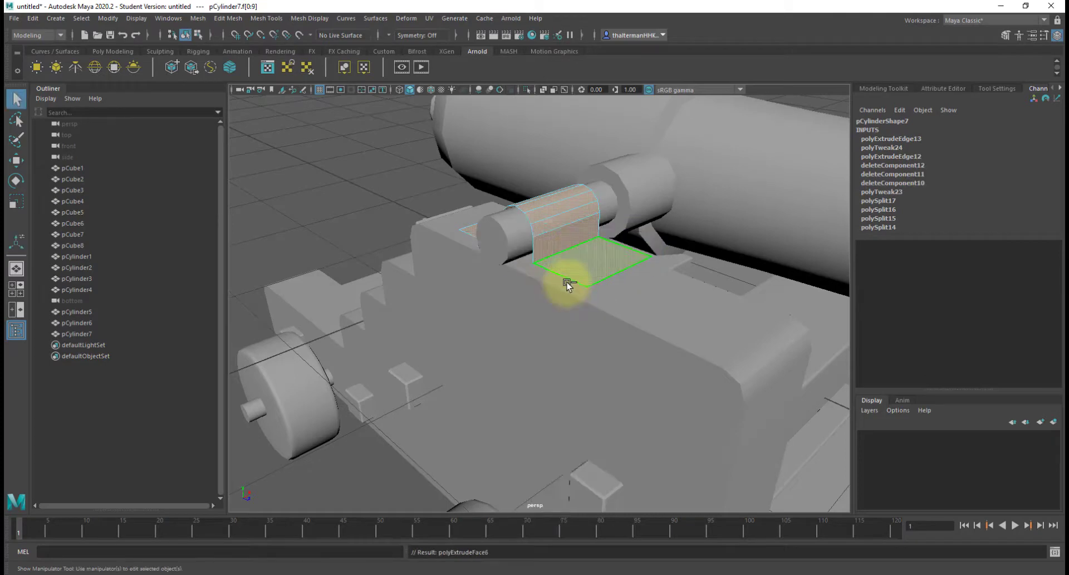
drag(512, 186, 508, 178)
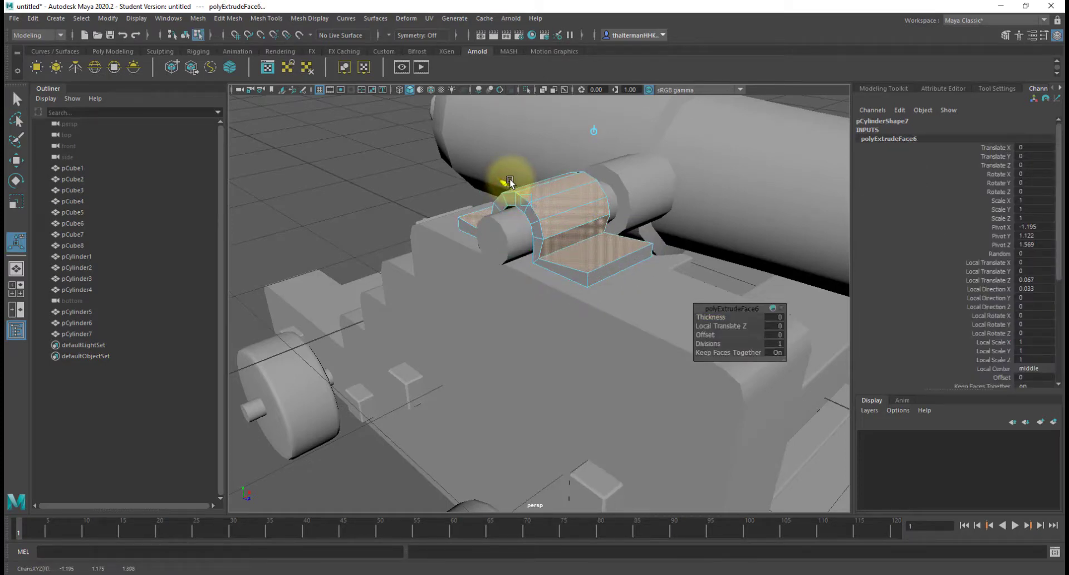
key(ctrl+z)
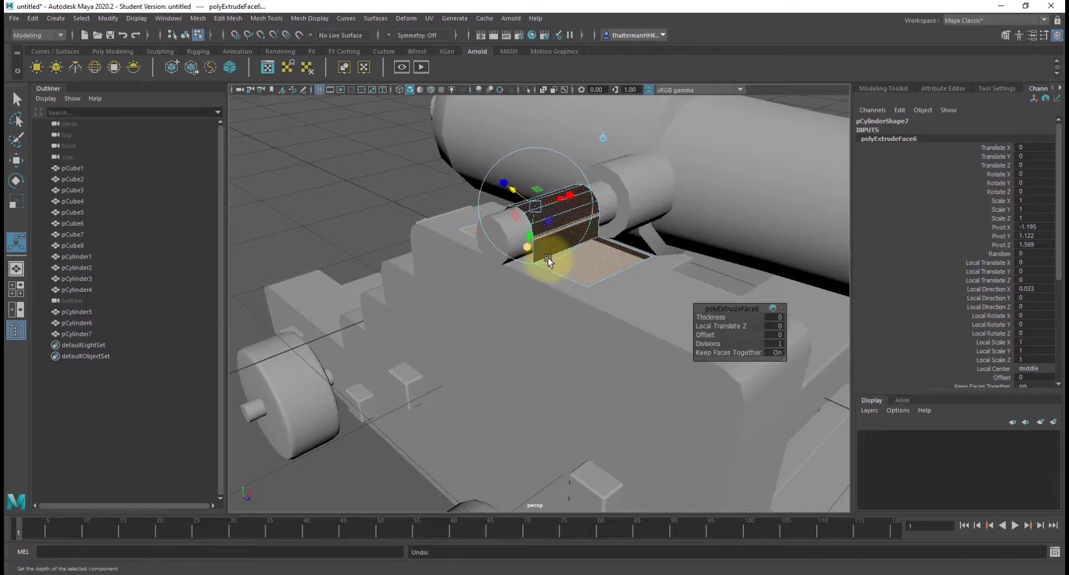
key(ctrl+z)
- Extrude the selected bracket faces outward with a Local Translate Z of about 0.045 to give the bracket thickness
alt+drag(561, 268, 557, 295)
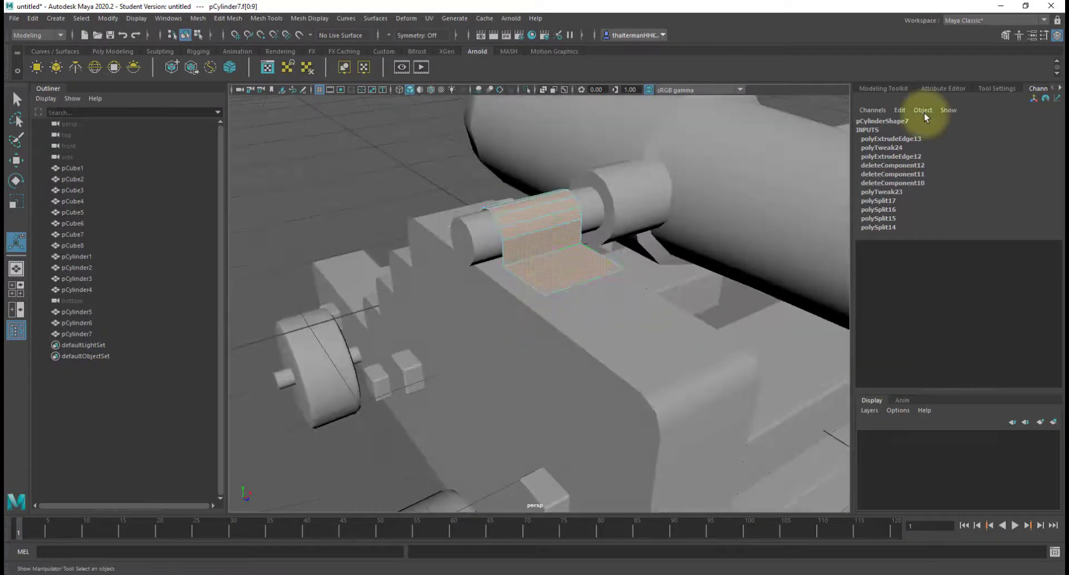
click(995, 86)
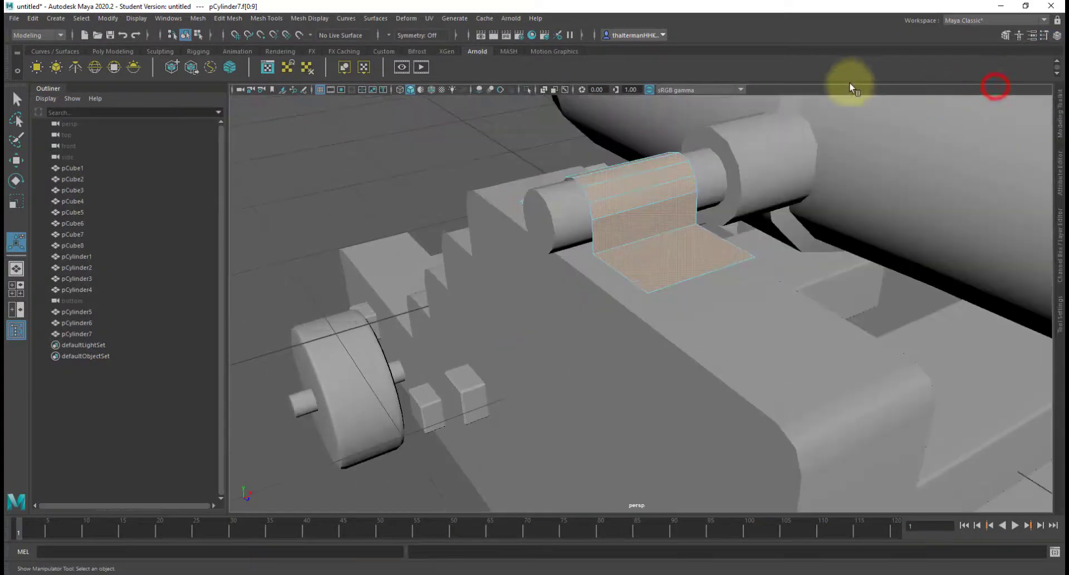
click(1059, 108)
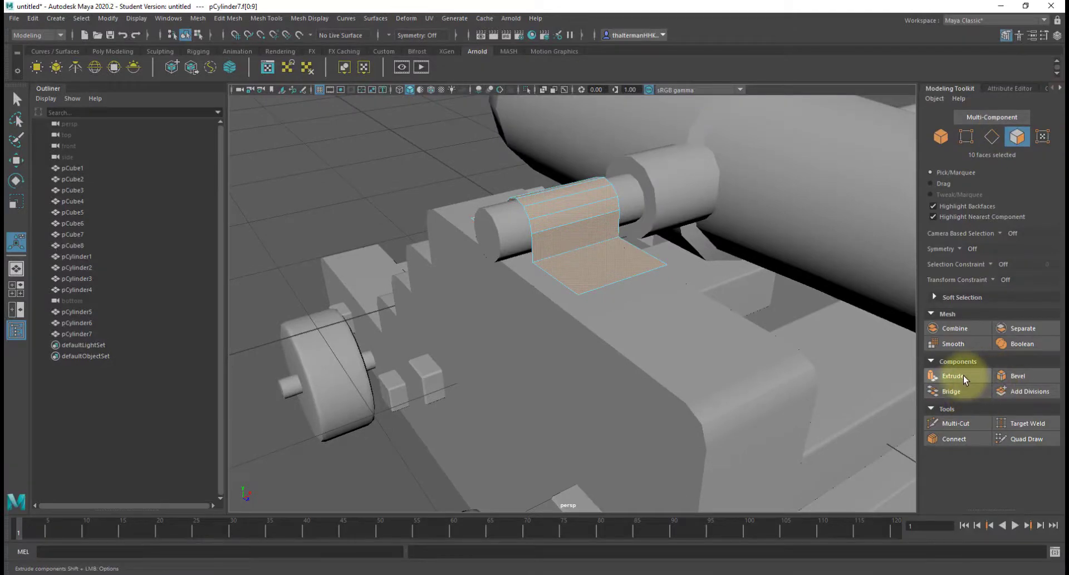
click(959, 376)
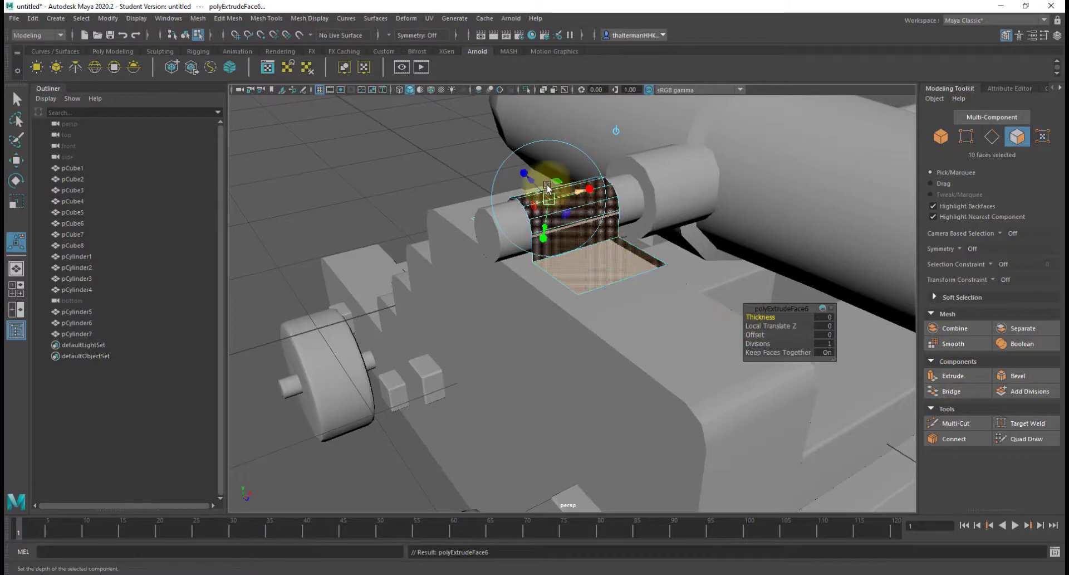
drag(533, 177, 533, 168)
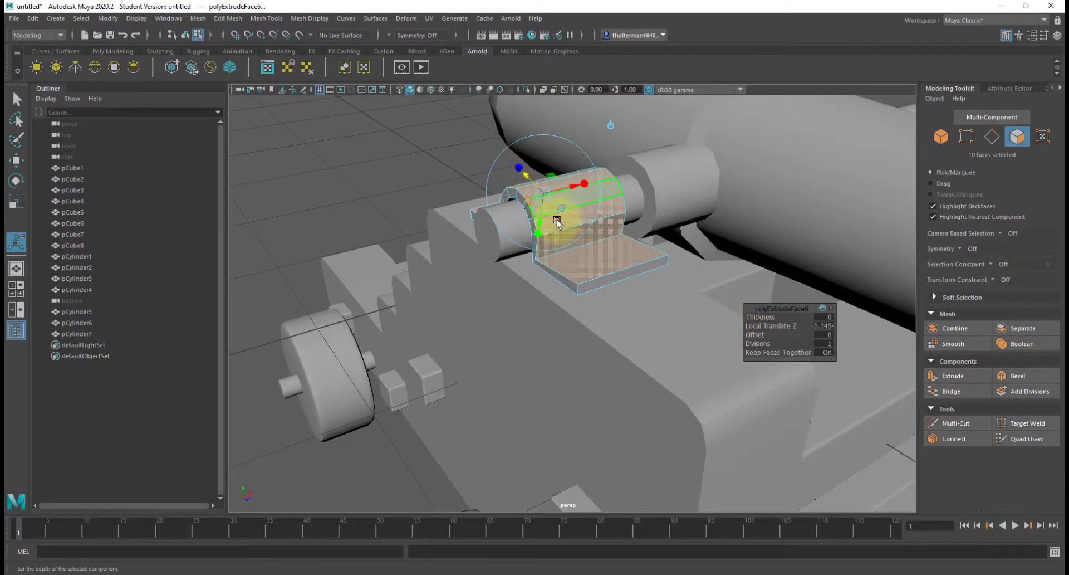
- Move the bracket's lower corner edges, where the side walls meet the flanges, sideways to straighten the walls
alt+drag(590, 264, 662, 245)
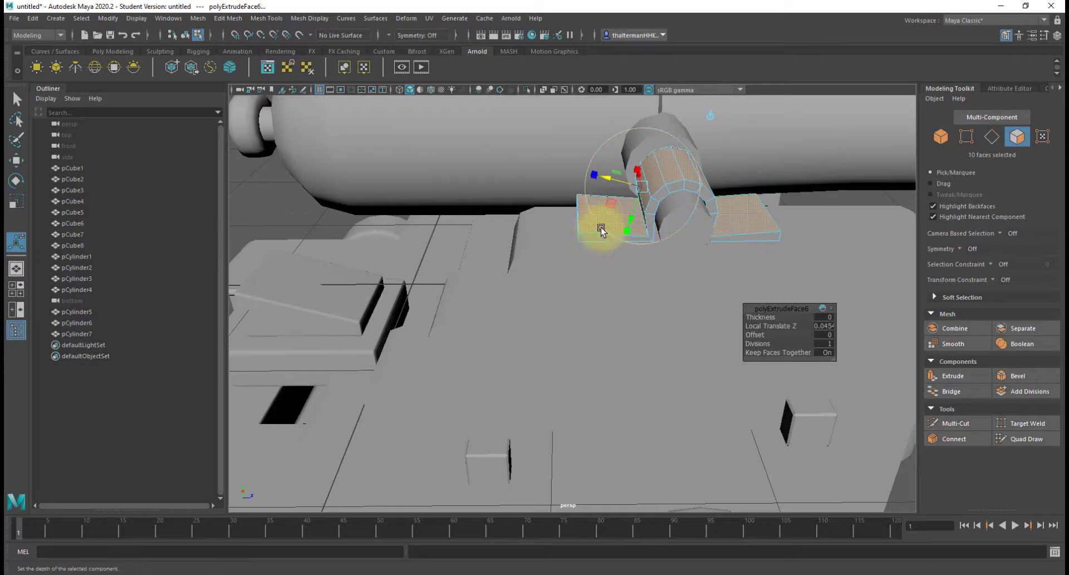
right_drag(604, 228, 609, 205)
key(w)
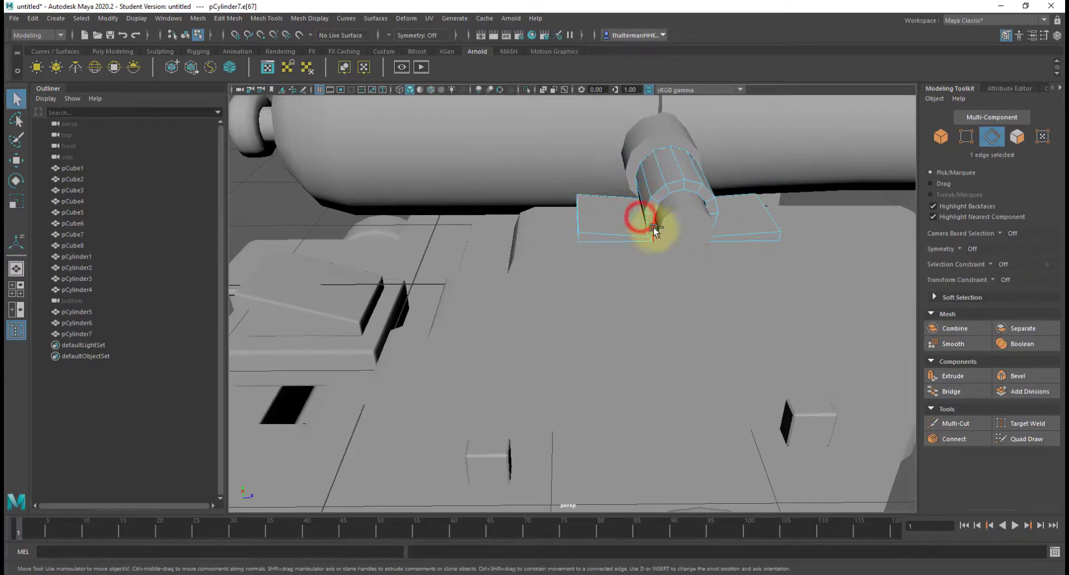
drag(680, 219, 647, 217)
alt+drag(741, 233, 681, 219)
click(650, 257)
alt+drag(700, 275, 787, 265)
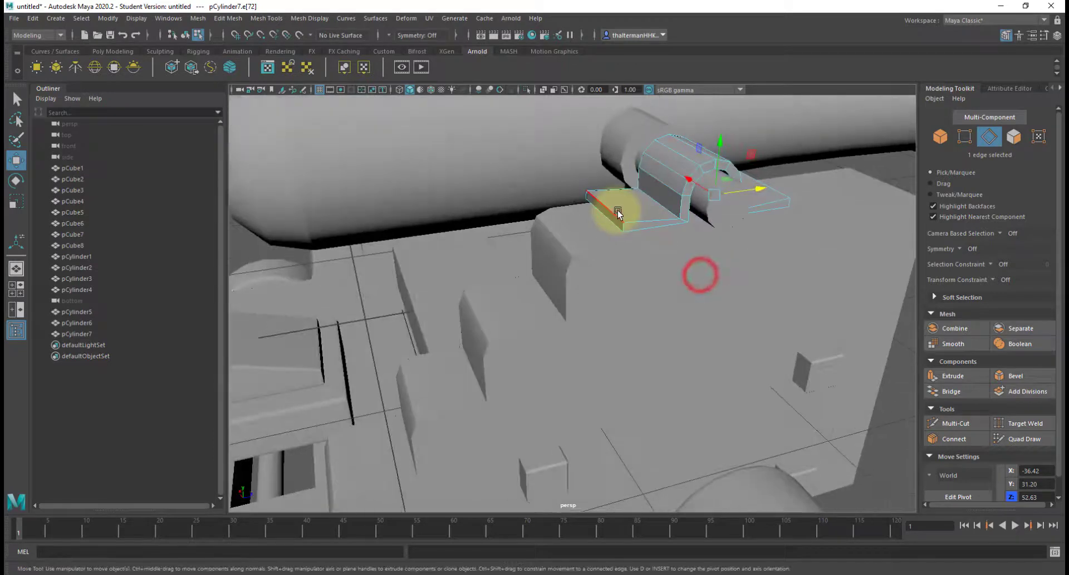
- Vertex-snap the outer top edges of both flanges vertically so they are level with the flanges' inner edges
click(617, 210)
key(v)
drag(619, 202, 671, 215)
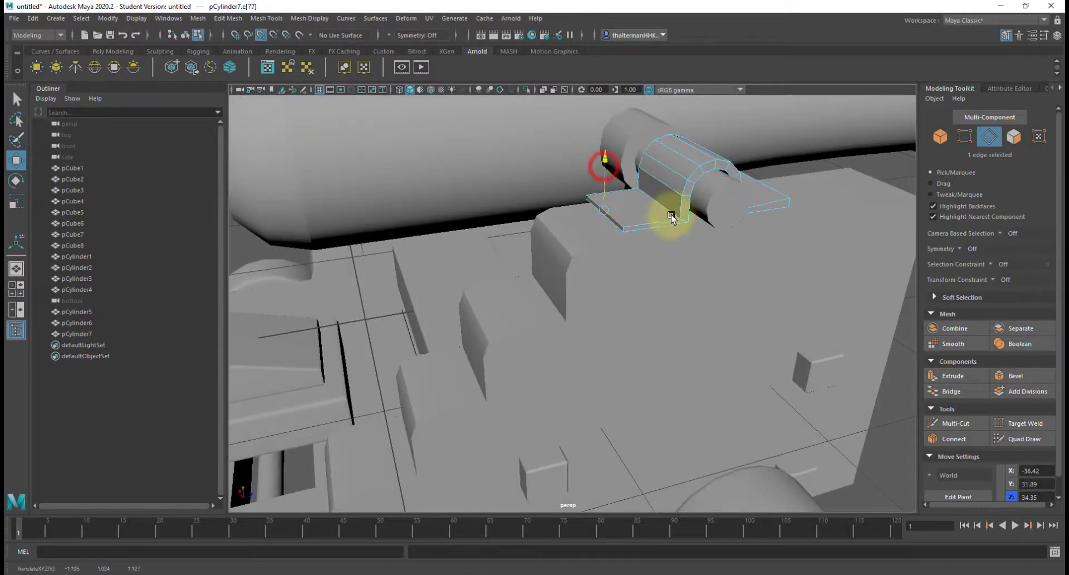
alt+drag(785, 208, 616, 198)
click(723, 247)
key(v)
right_click(657, 215)
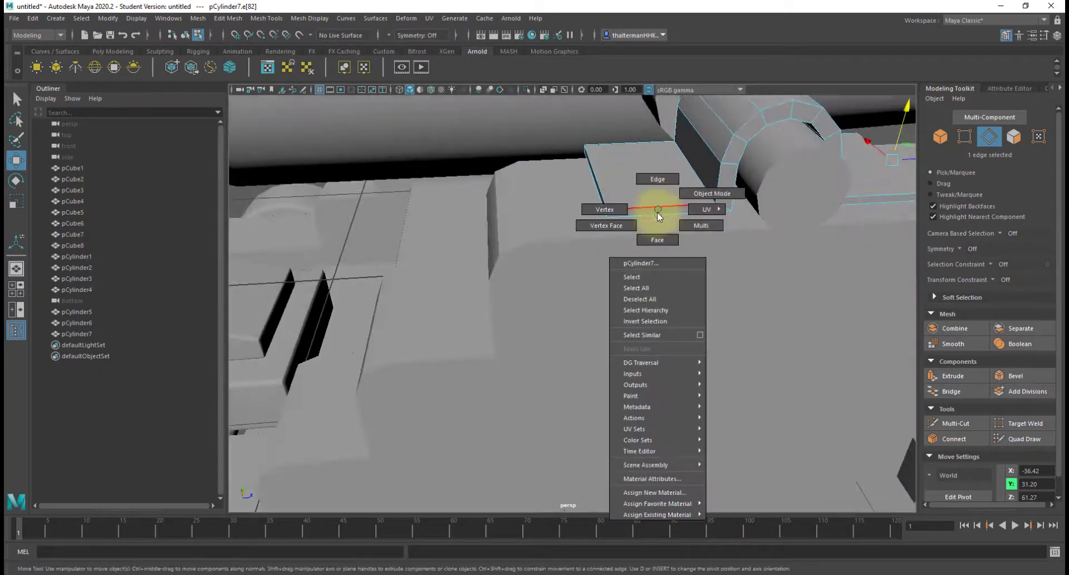
click(657, 240)
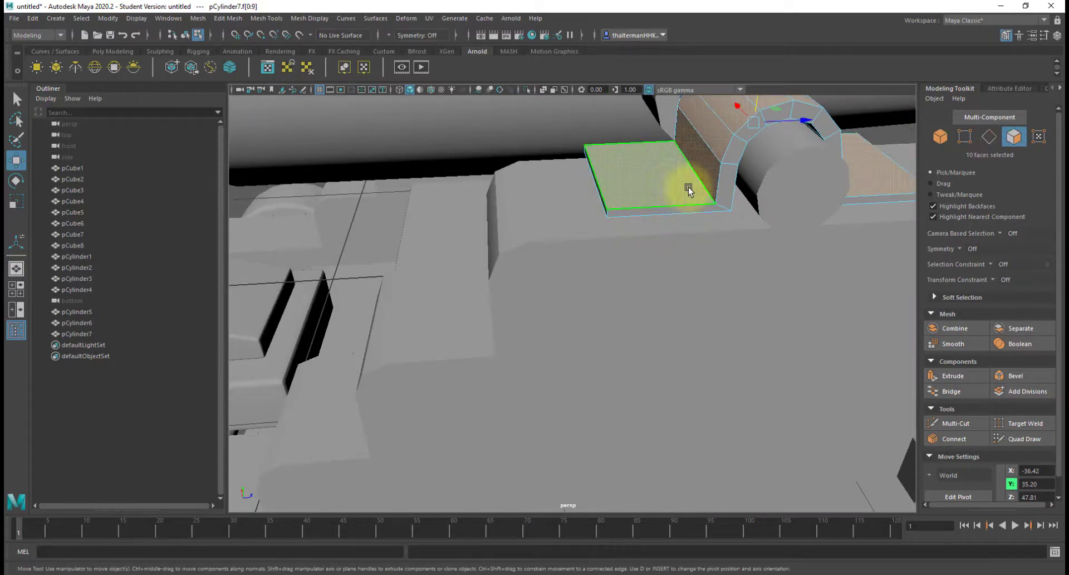
key(shift+period)
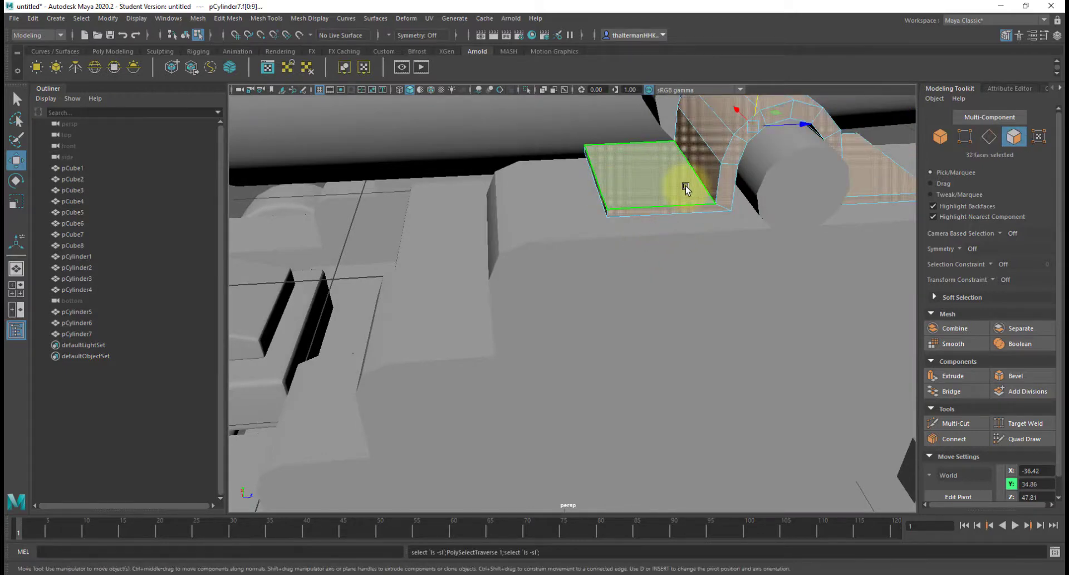
scroll(686, 172, down, 5)
alt+drag(768, 231, 626, 225)
- Isolate the bracket and delete the hidden underside faces of both flanges
right_drag(527, 188, 568, 176)
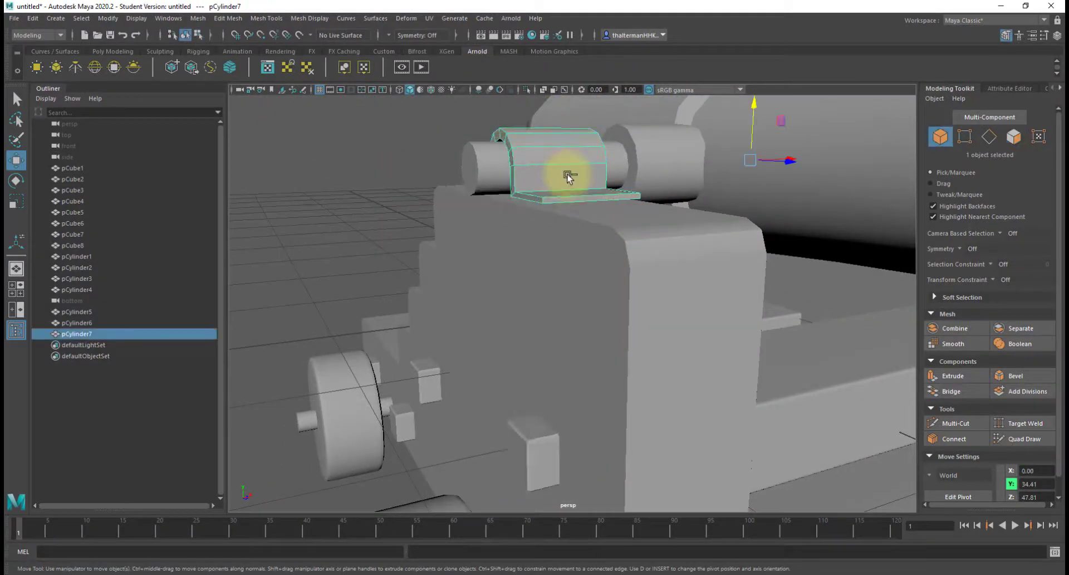
key(ctrl+1)
alt+drag(577, 214, 613, 106)
right_drag(600, 116, 609, 119)
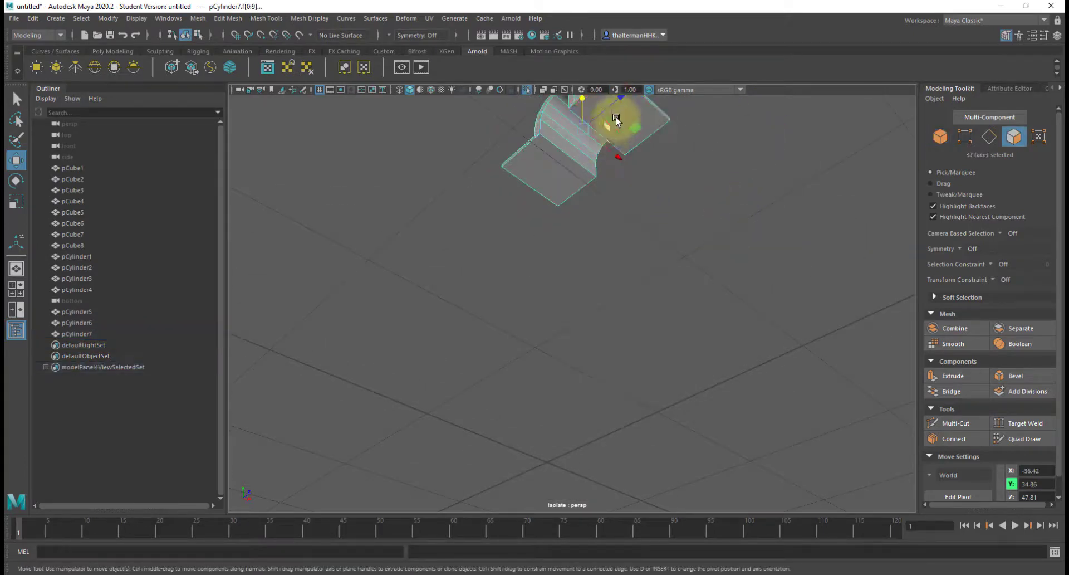
click(546, 166)
shift+click(566, 139)
drag(586, 121, 617, 172)
click(618, 173)
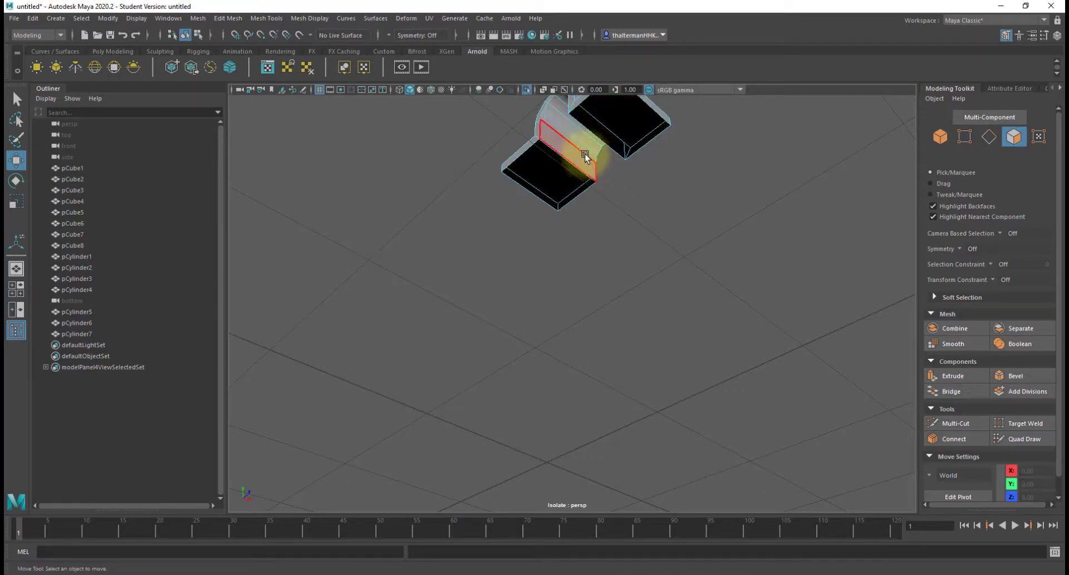
- Delete the inner faces of the bracket's arch and show the whole cannon again in object selection
alt+drag(570, 138, 601, 237)
click(587, 229)
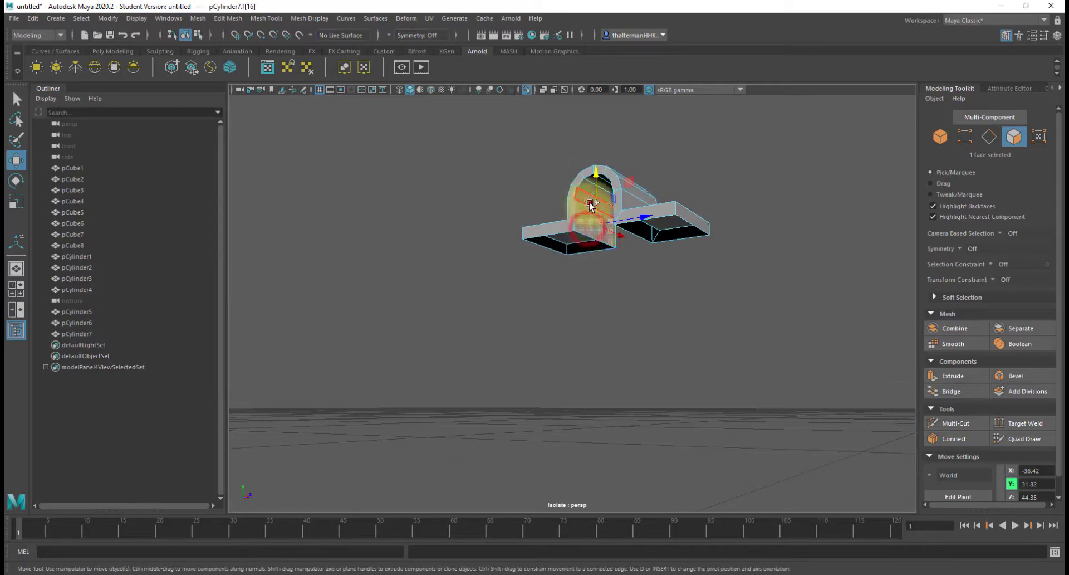
shift+double_click(589, 203)
key(Delete)
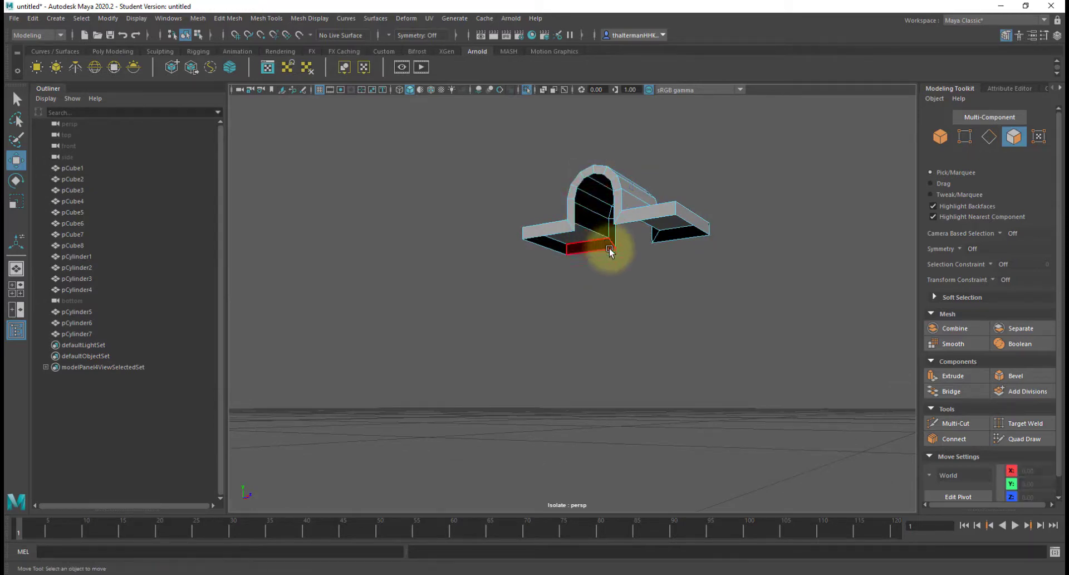
right_drag(609, 248, 639, 234)
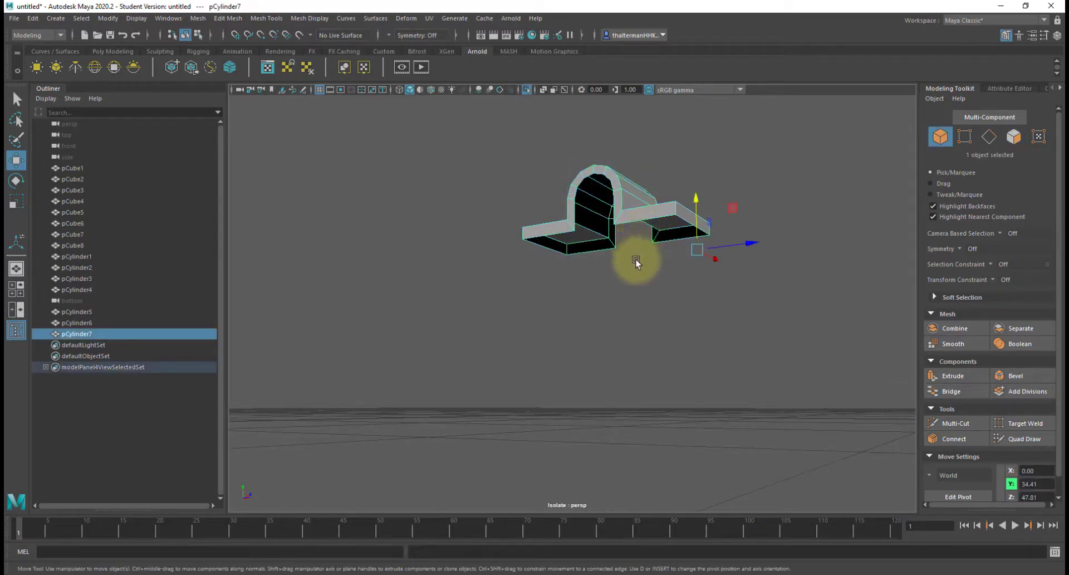
click(655, 283)
key(ctrl+1)
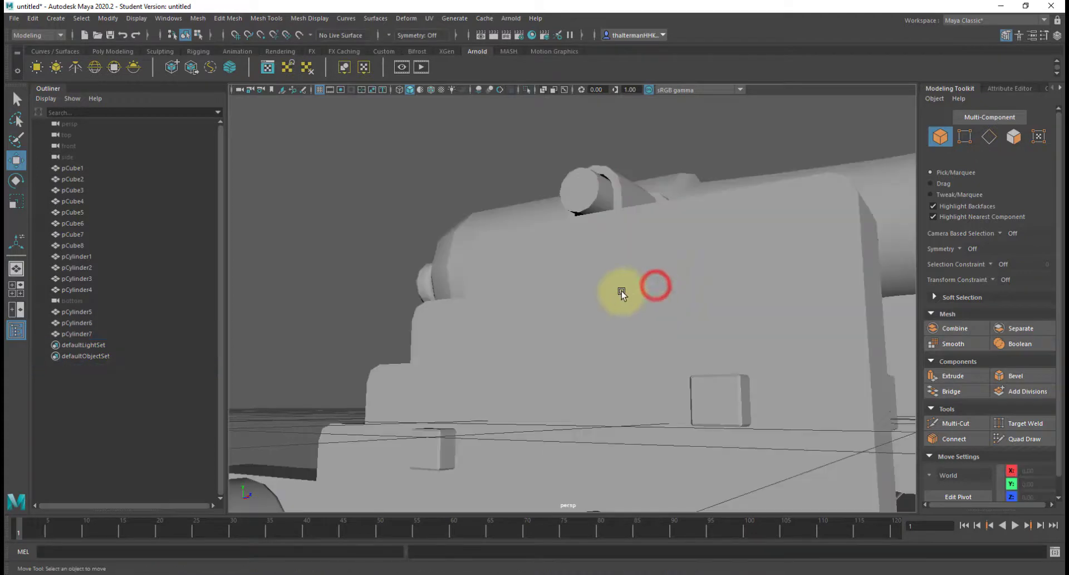
- Shift the bracket outward along the pin to an X position of about -2.37
alt+drag(616, 250, 530, 298)
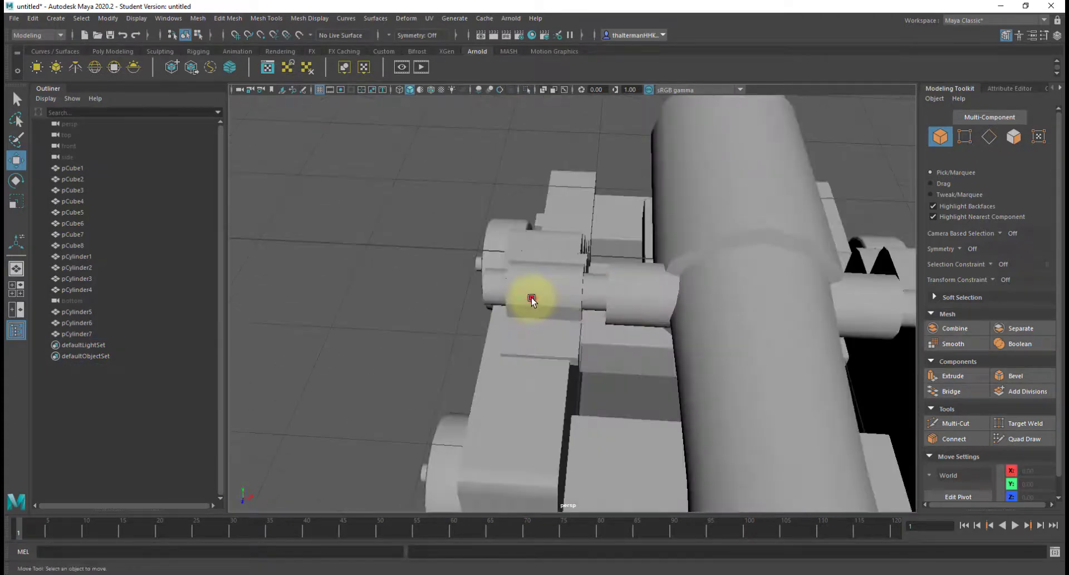
click(531, 298)
drag(800, 305, 793, 306)
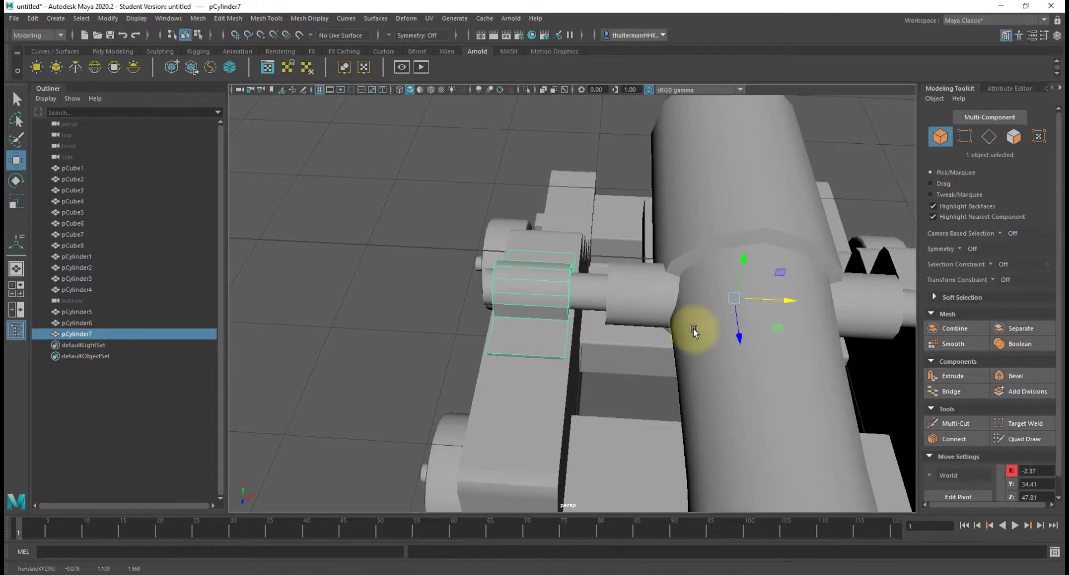
- In the top view, snap the bracket's pivot to the grid centre line at X 0
alt+drag(590, 369, 631, 311)
key(space)
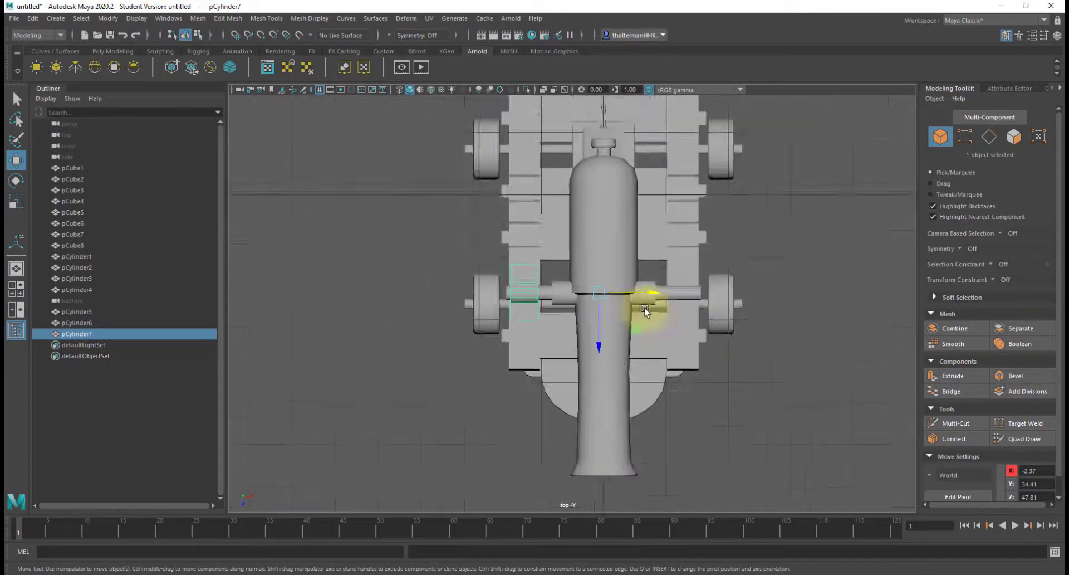
scroll(645, 312, down, 4)
key(d)
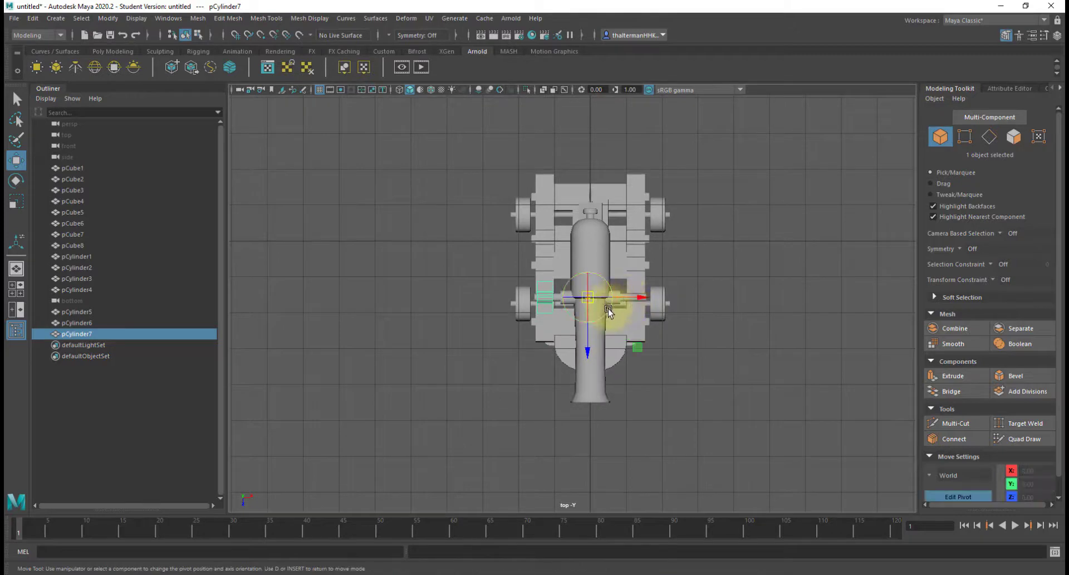
key(x)
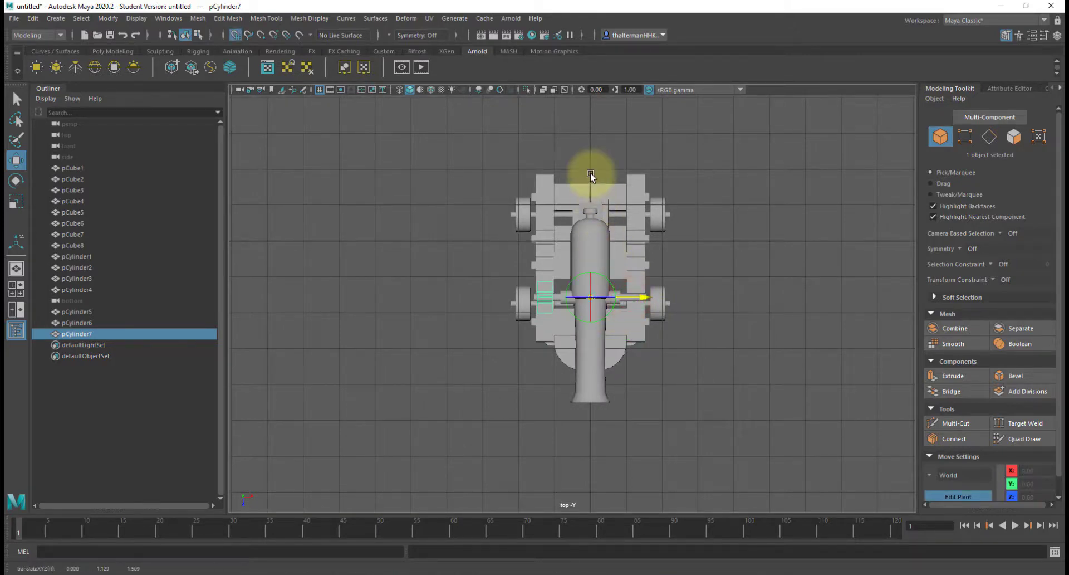
- Mirror the bracket across the world X axis in the positive direction with a merge threshold of 0, and return to the perspective view
shift+right_drag(624, 292, 598, 307)
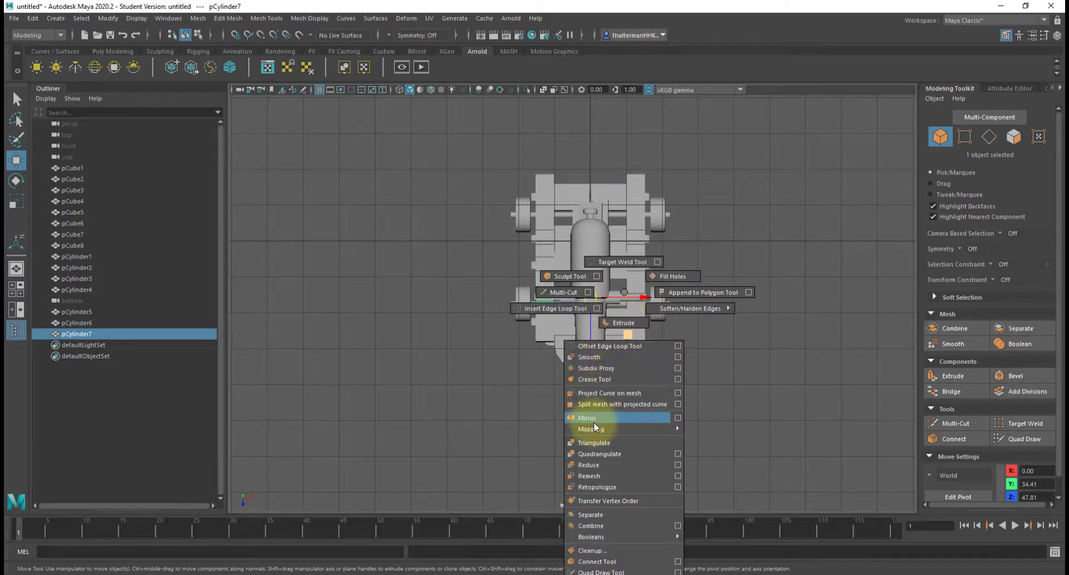
shift+right_drag(594, 422, 595, 421)
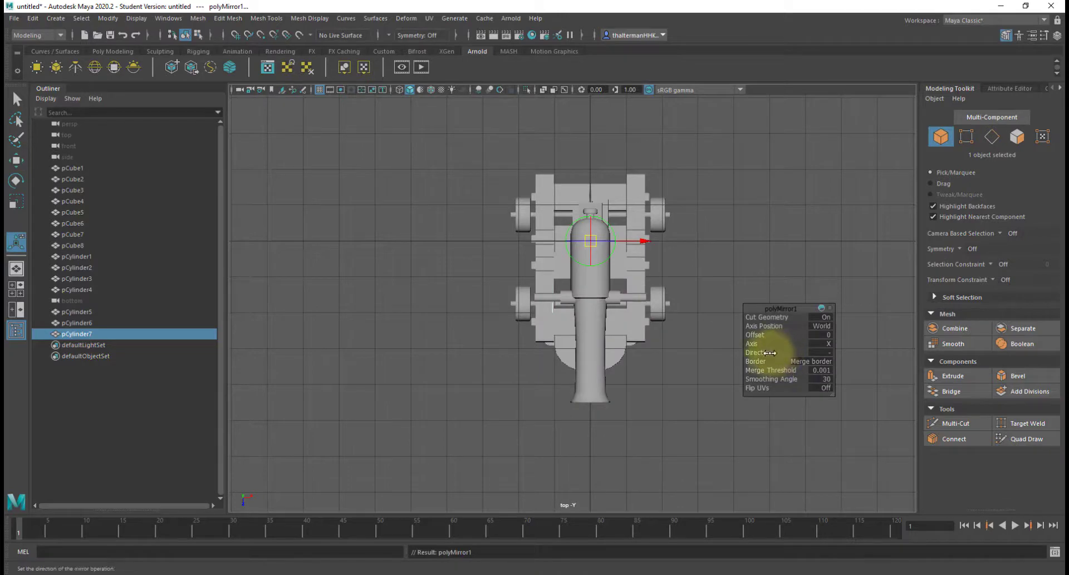
drag(770, 353, 544, 371)
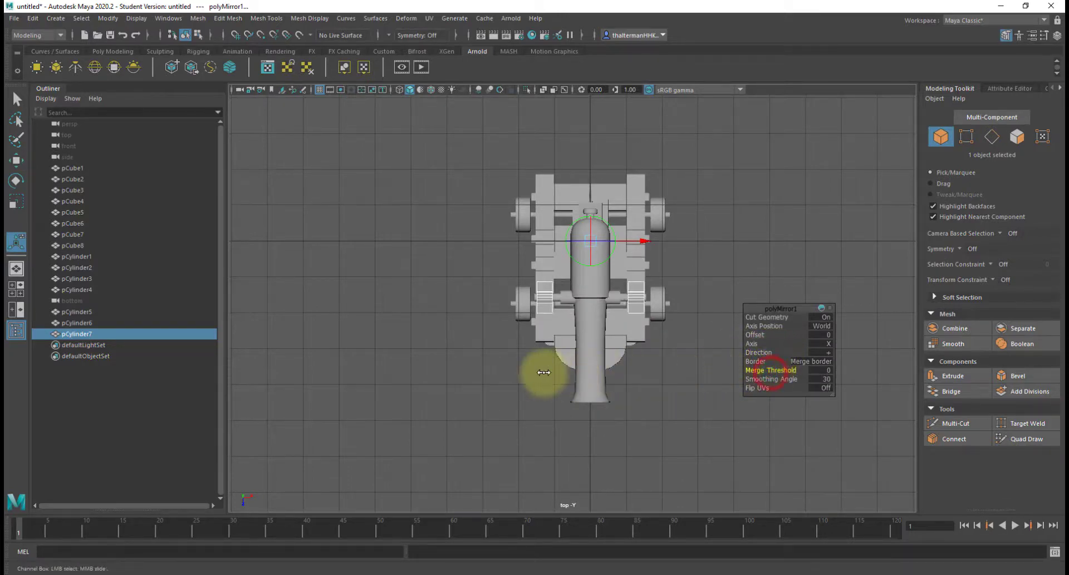
click(676, 405)
alt+drag(665, 408, 586, 325)
key(space)
scroll(716, 339, down, 5)
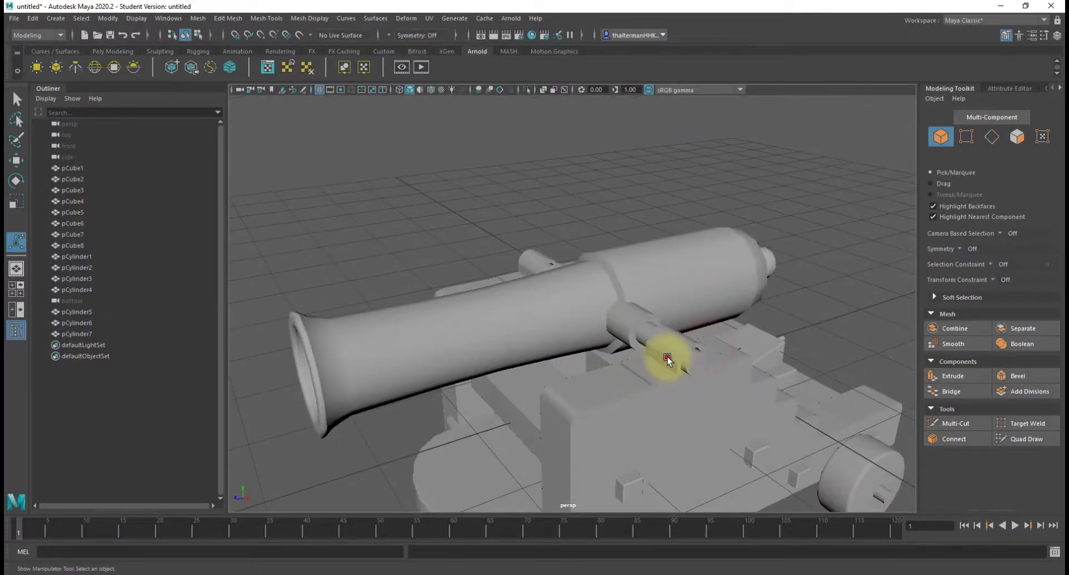
- Select all edges of both brackets and soften them
click(668, 360)
scroll(675, 369, up, 3)
right_drag(709, 281, 702, 262)
alt+right_drag(699, 334, 412, 194)
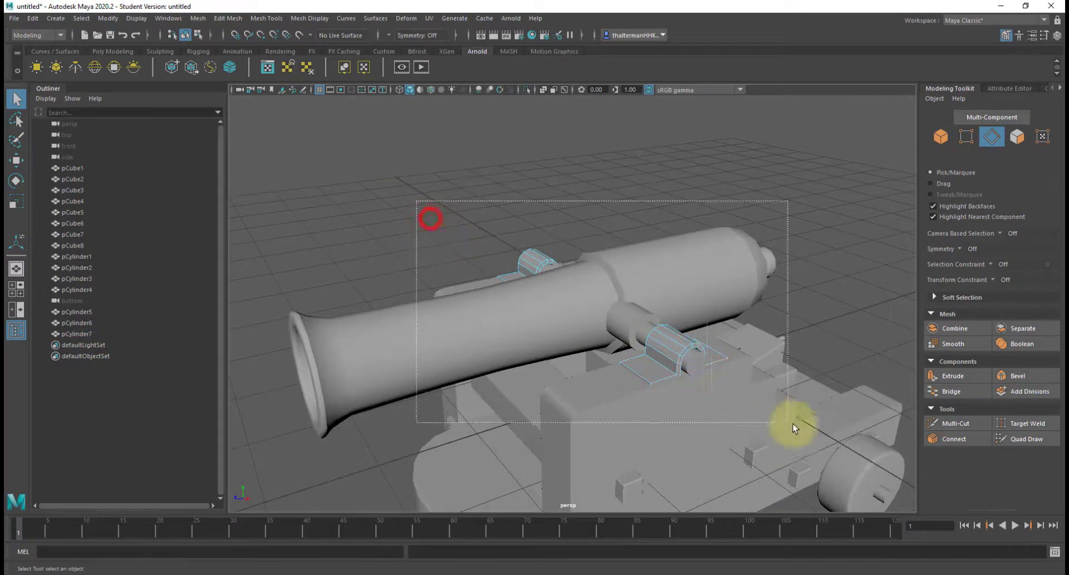
drag(793, 423, 793, 423)
shift+right_click(732, 368)
shift+right_drag(767, 372, 835, 371)
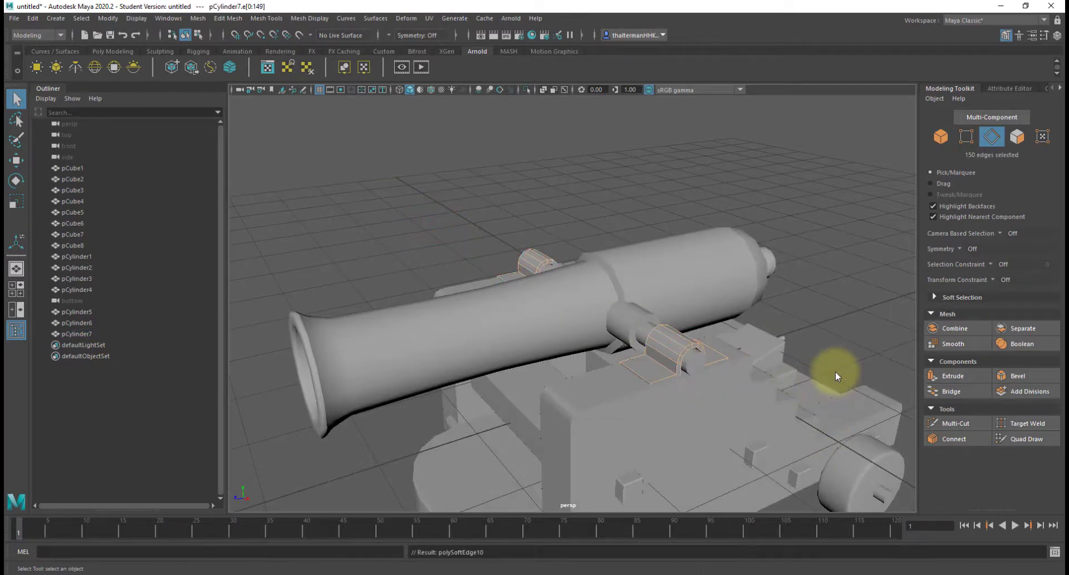
- Harden the border edge loops and the flange-to-wall edges of the first bracket
scroll(674, 361, up, 5)
double_click(718, 443)
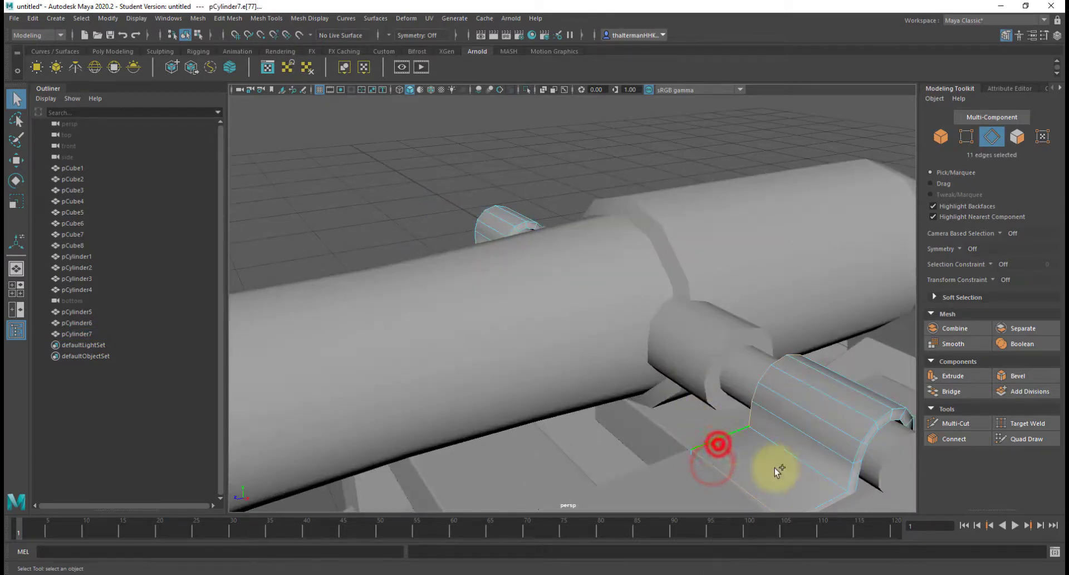
alt+drag(854, 480, 484, 407)
shift+click(474, 404)
shift+click(430, 419)
shift+click(415, 401)
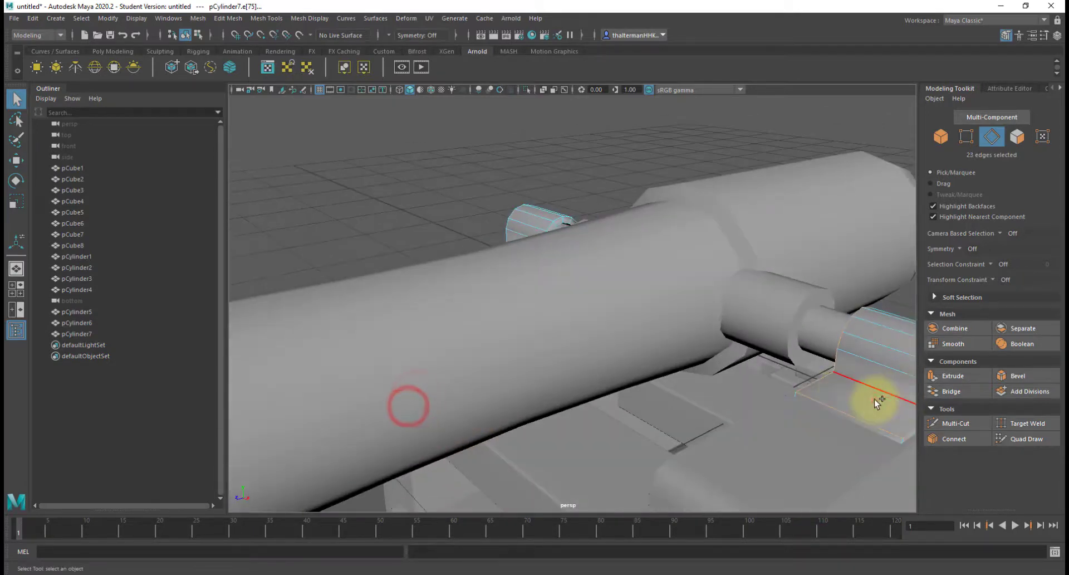
shift+right_drag(862, 383, 942, 416)
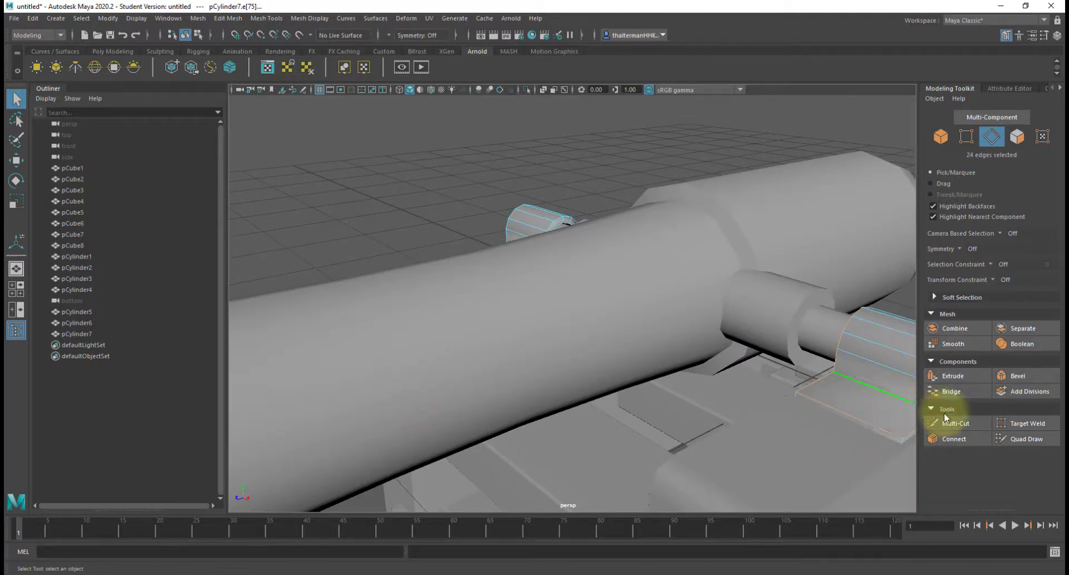
- Harden the matching border and flange-to-wall edges of the opposite bracket, and return to object selection with nothing selected
scroll(858, 386, down, 3)
alt+drag(858, 386, 514, 276)
drag(522, 240, 679, 362)
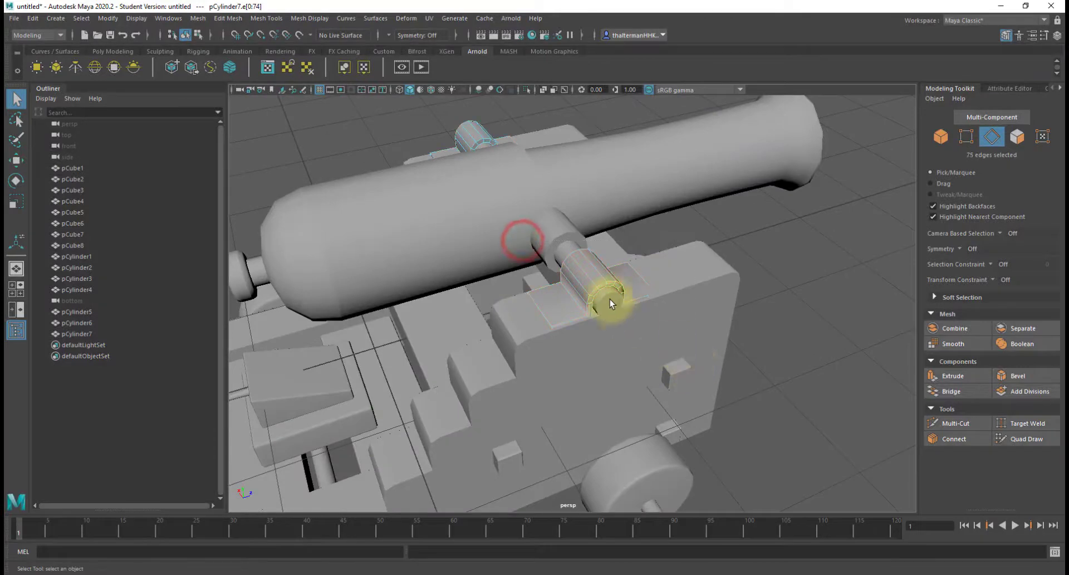
double_click(572, 307)
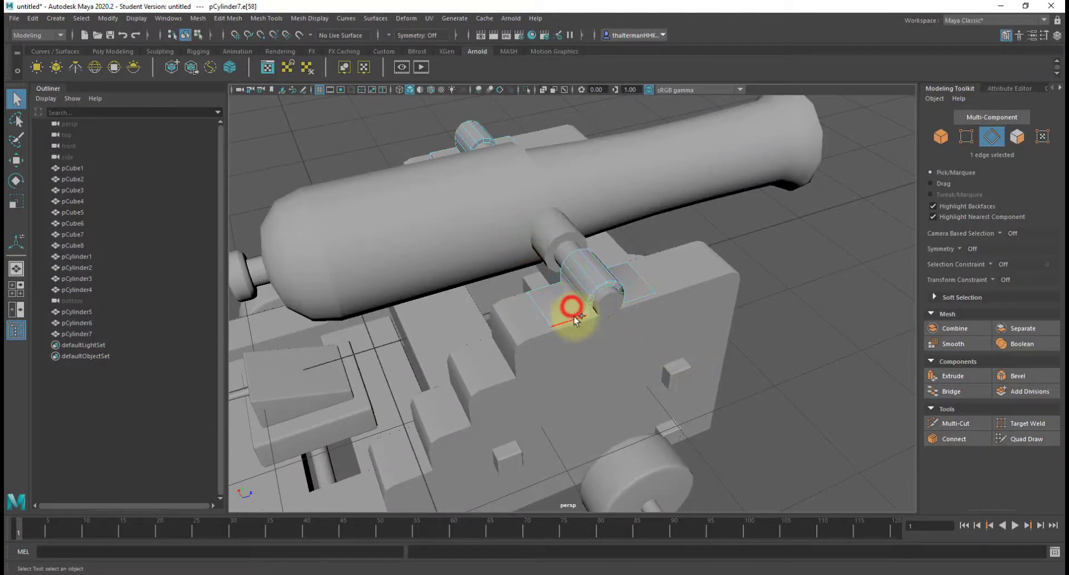
shift+double_click(547, 294)
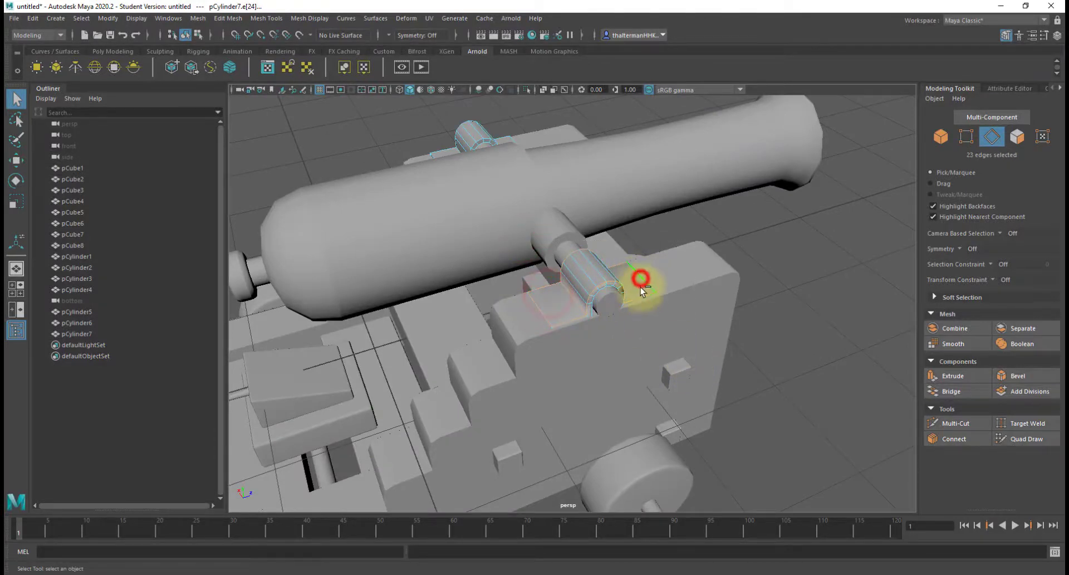
alt+drag(640, 287, 592, 299)
shift+right_click(591, 304)
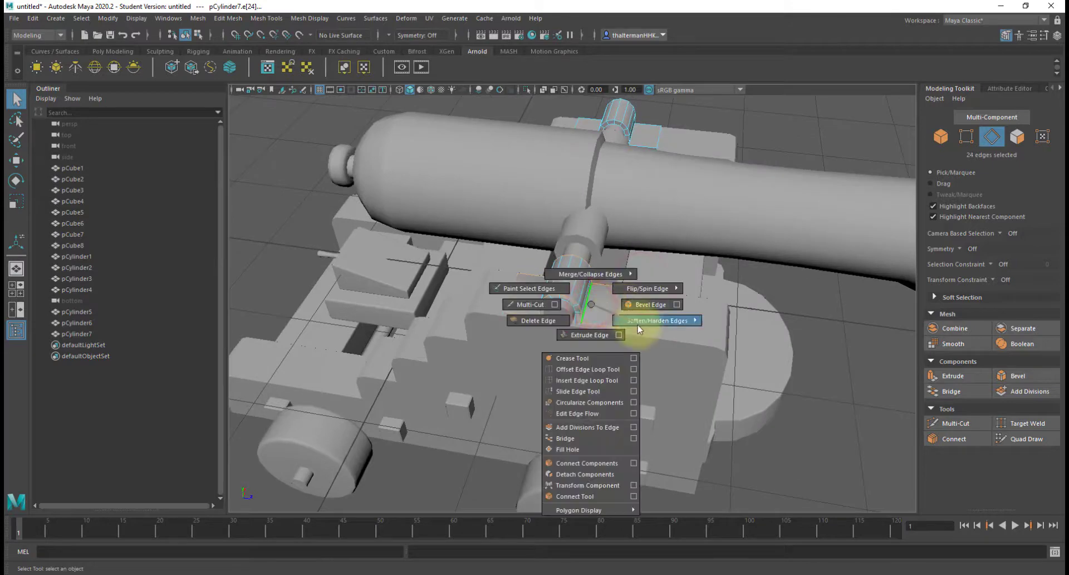
mouse_move(640, 328)
click(683, 335)
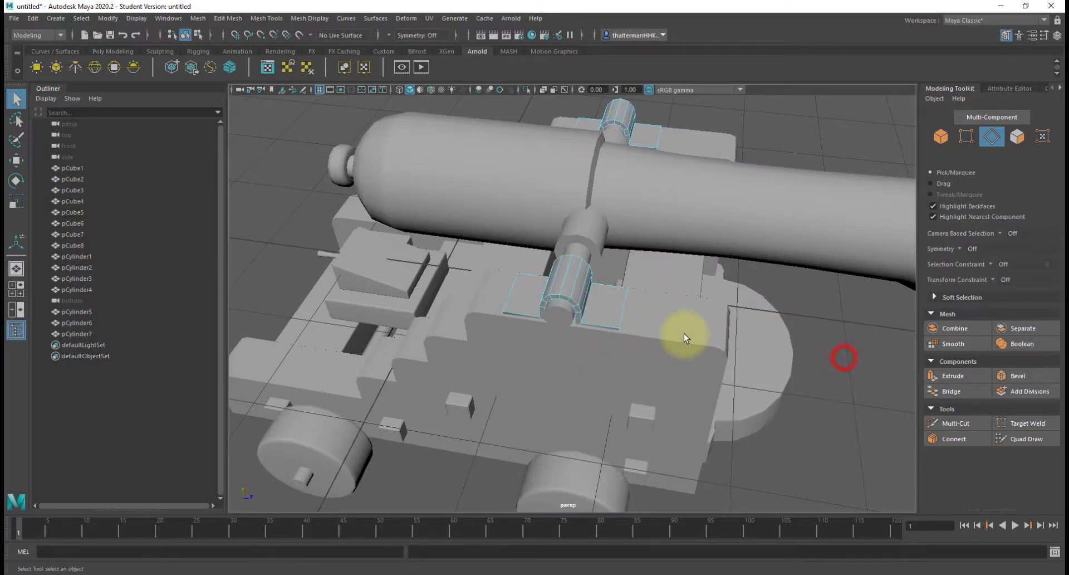
right_drag(684, 281, 737, 263)
click(851, 349)
- Rotate the cannon barrel in the side view so its muzzle tilts upward, and return to the perspective view with nothing selected
scroll(852, 350, down, 5)
alt+drag(778, 366, 679, 337)
click(610, 291)
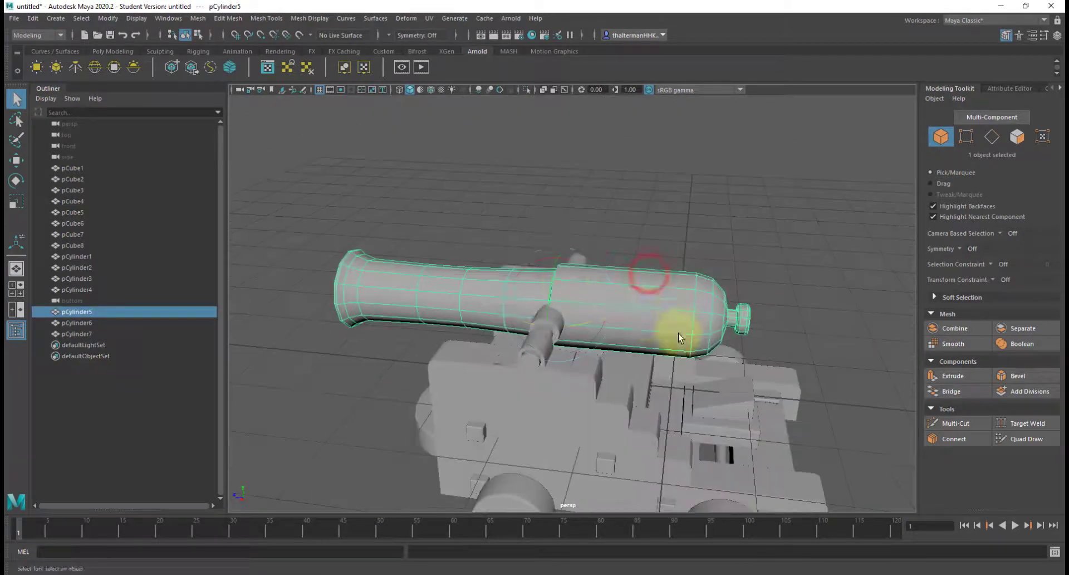
key(e)
key(space)
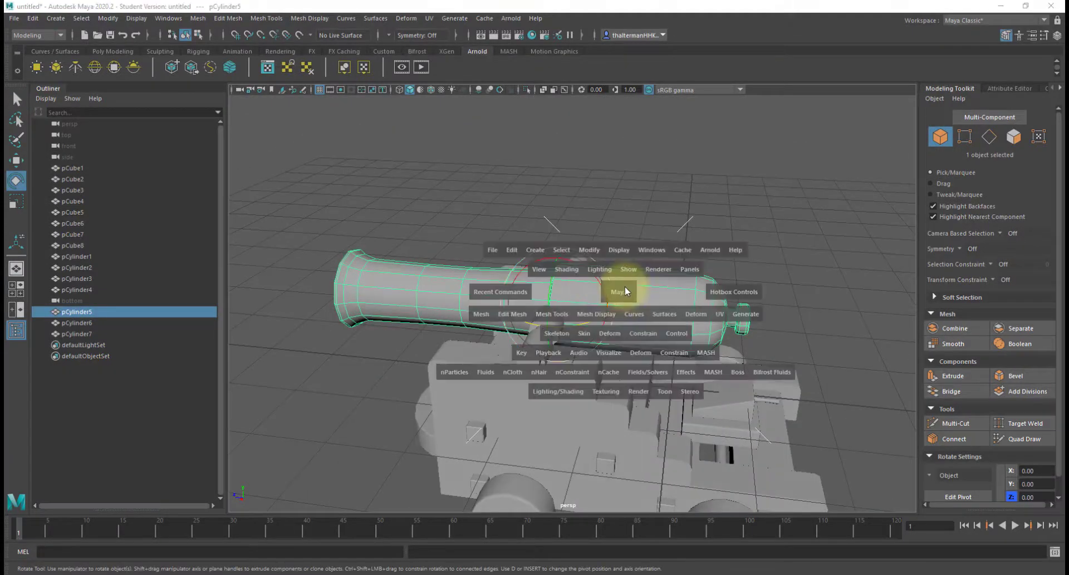
drag(626, 291, 657, 323)
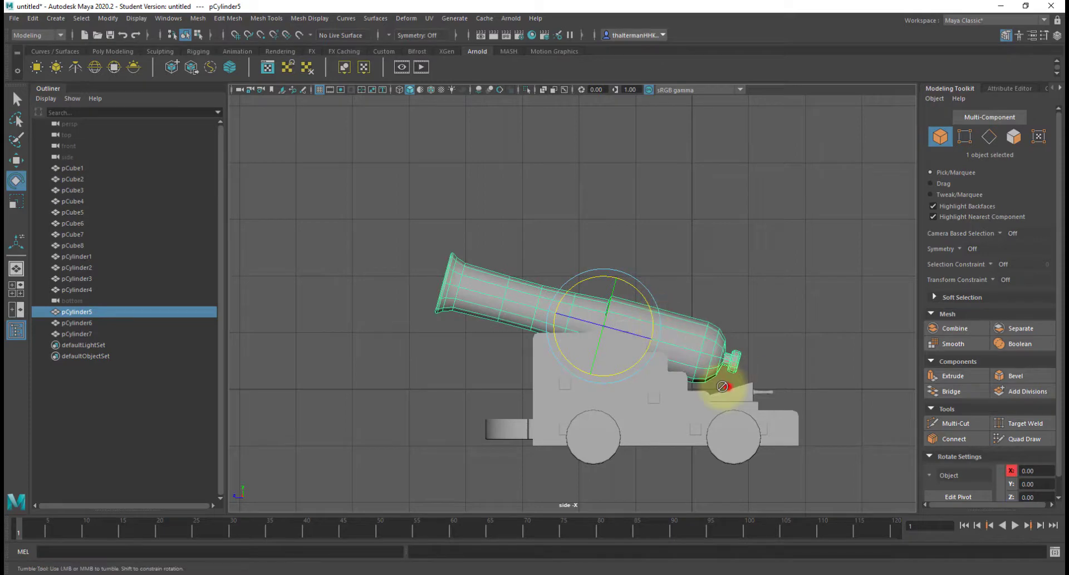
alt+drag(724, 378, 435, 371)
key(space)
click(678, 224)
scroll(681, 237, down, 5)
alt+drag(699, 342, 563, 349)
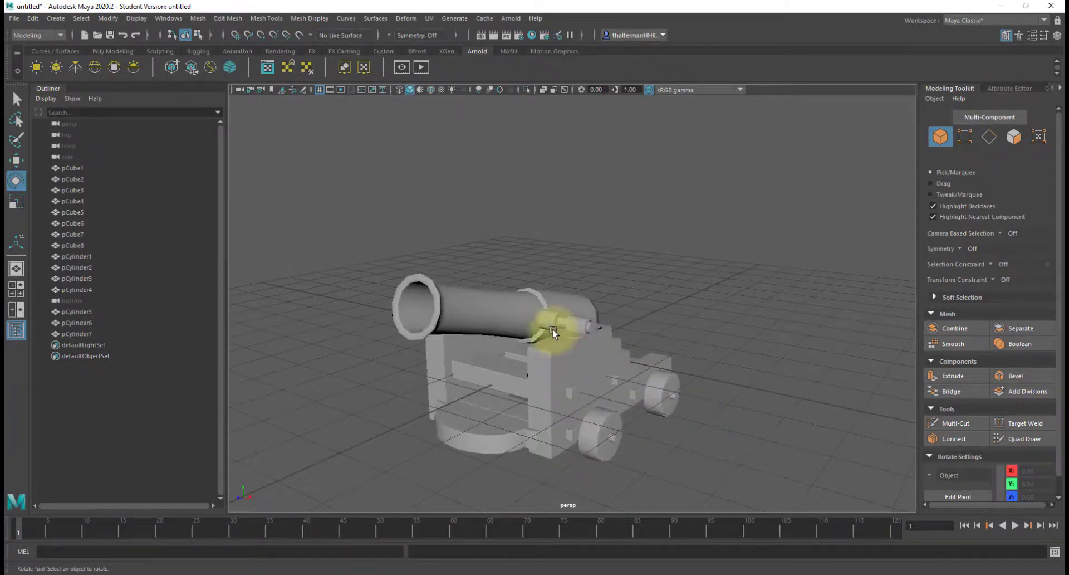
right_drag(553, 329, 419, 240)
drag(378, 226, 729, 493)
right_drag(587, 390, 582, 306)
drag(314, 244, 704, 472)
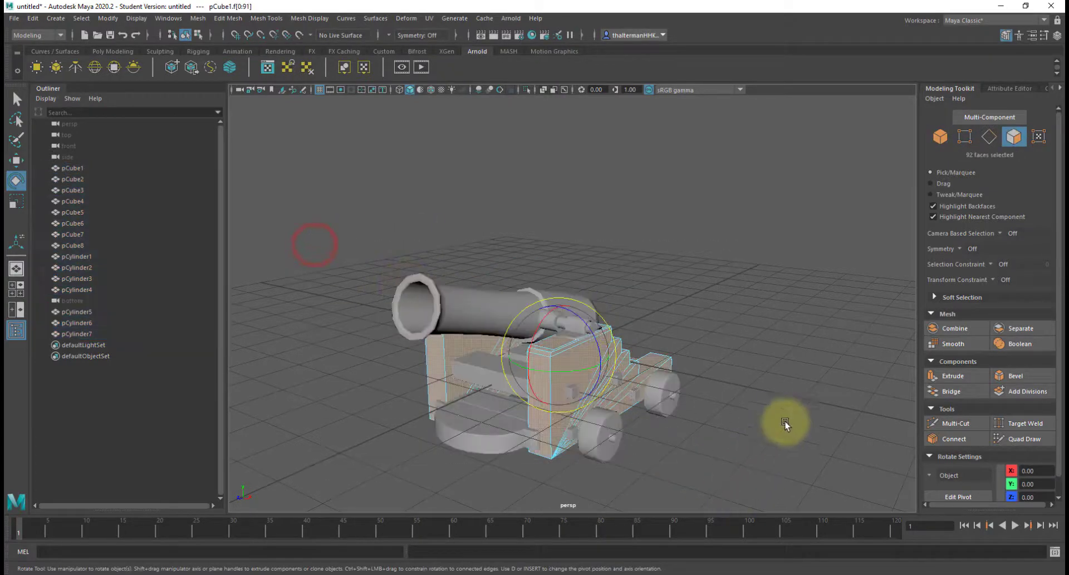
- Select every part of the cannon and carriage as objects, switch to face selection, and select all of their faces
right_drag(336, 250, 437, 269)
drag(349, 249, 690, 464)
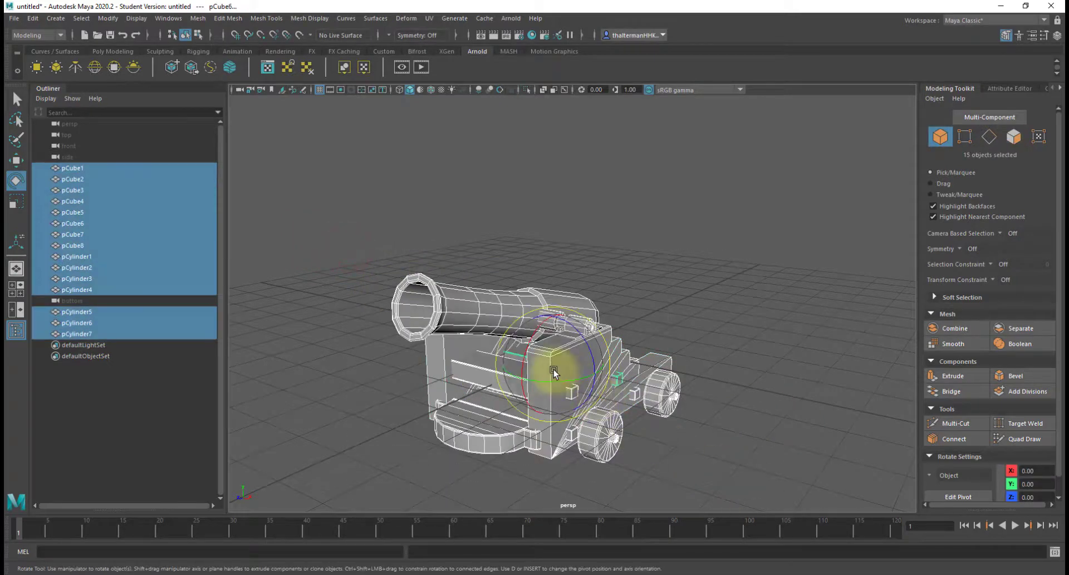
click(1013, 136)
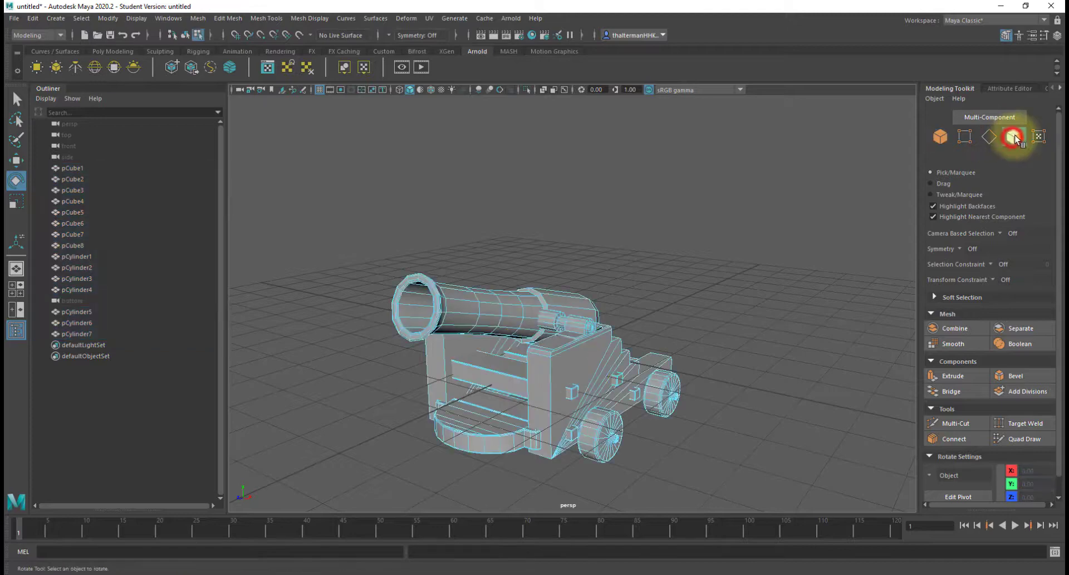
drag(332, 252, 675, 496)
drag(790, 497, 790, 497)
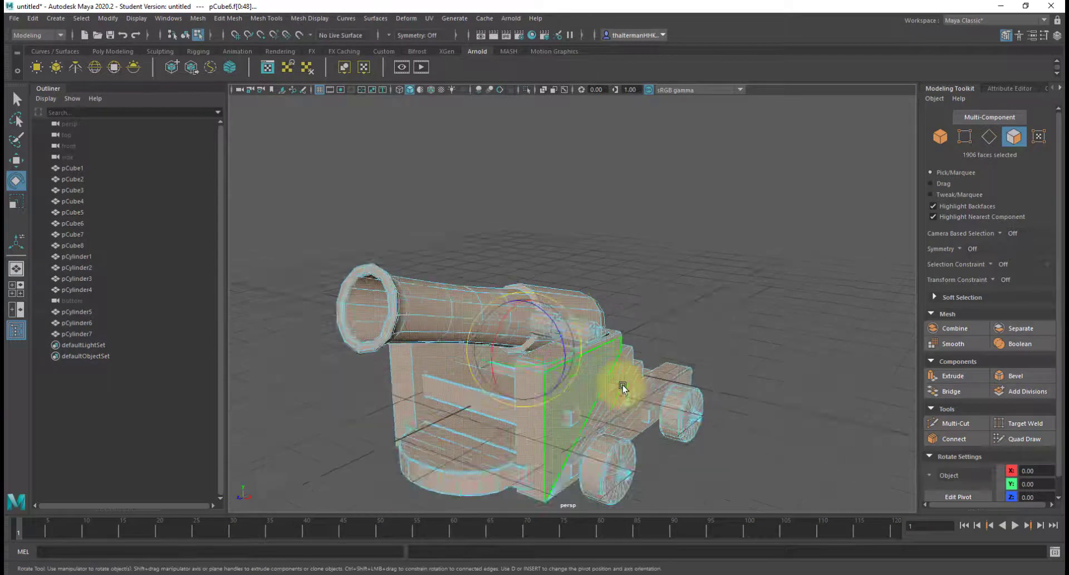
alt+drag(618, 382, 671, 329)
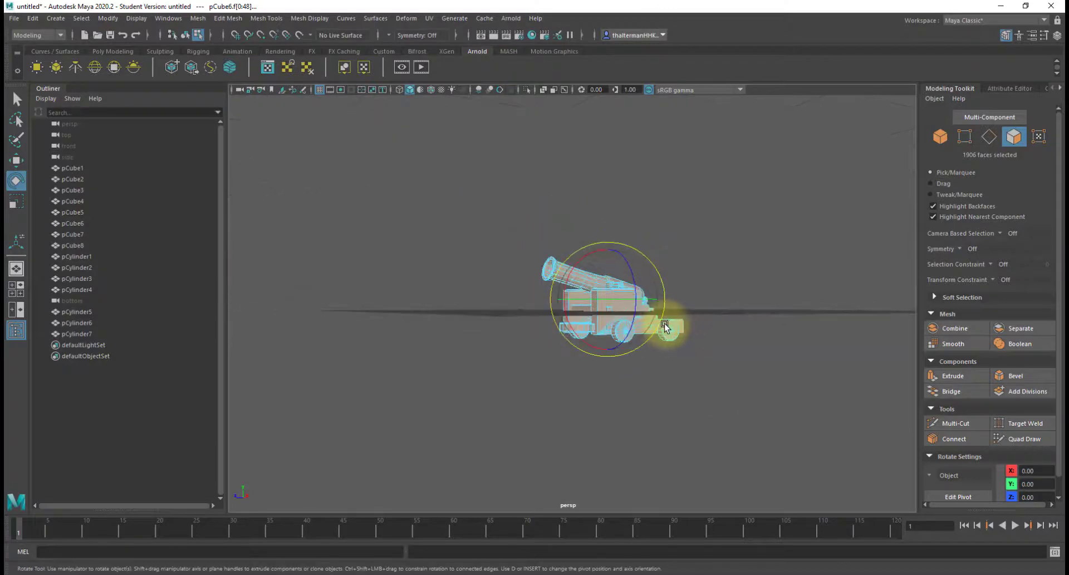
scroll(661, 315, up, 10)
alt+drag(623, 279, 608, 295)
scroll(610, 300, down, 6)
scroll(610, 300, up, 2)
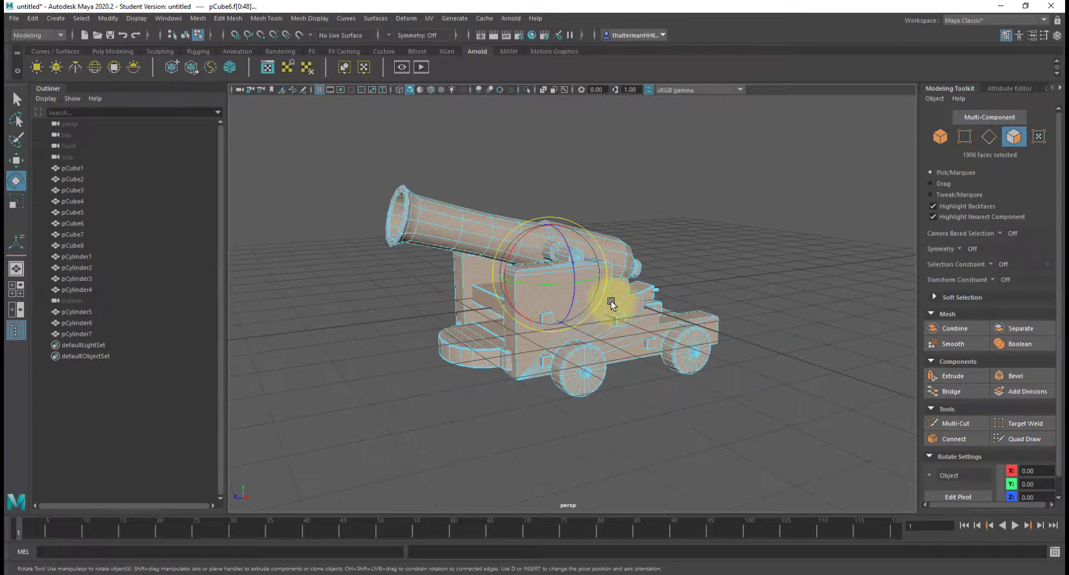